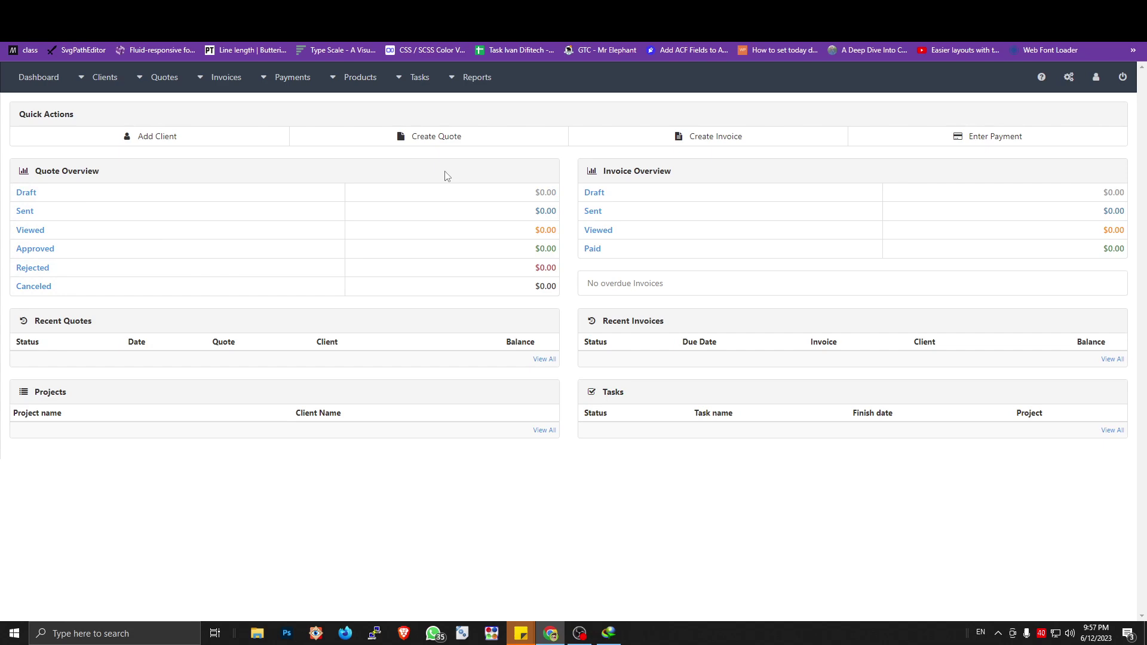
# - Switch to the wiki tab showing the upgrade to 1.6.0 from 1.5.11
pyautogui.hotkey('ctrl', 'Tab')
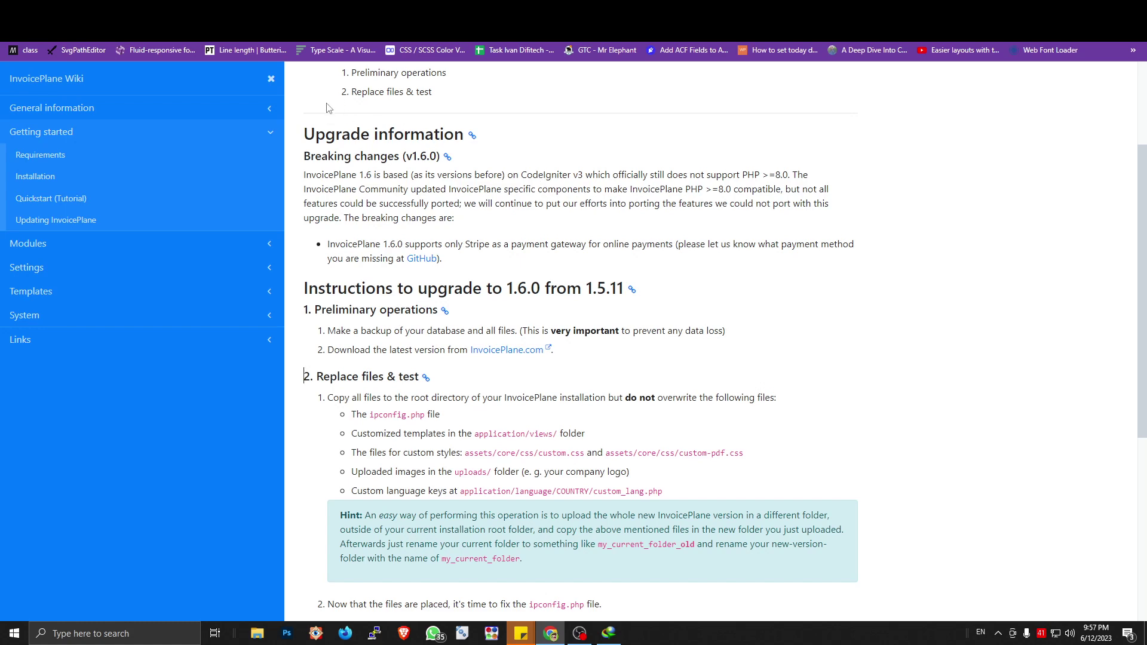
pyautogui.click(35, 176)
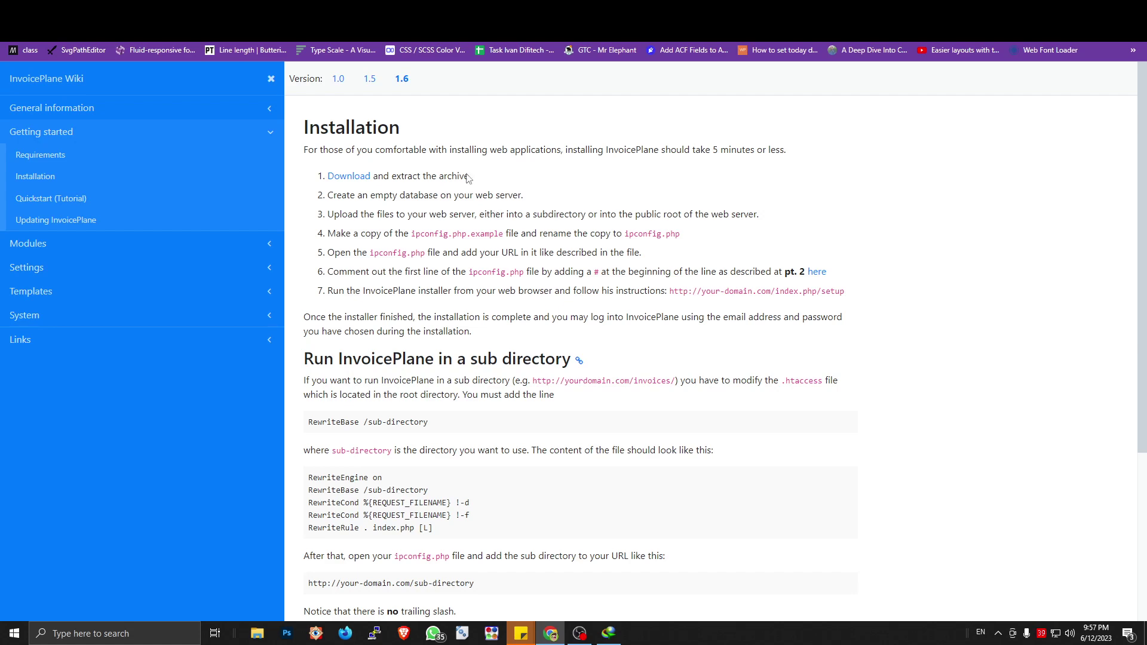
pyautogui.scroll(-15, 304, 376)
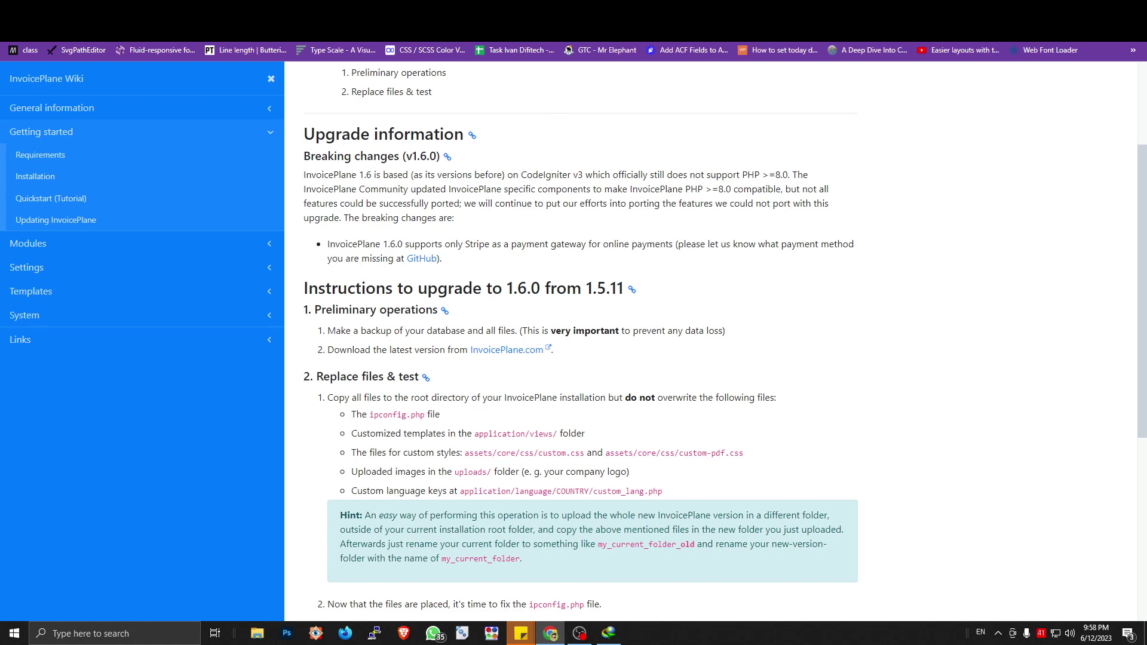
# - Glance at the CyberPanel application logs folder, then return to the InvoicePlane dashboard tab
pyautogui.click(454, 30)
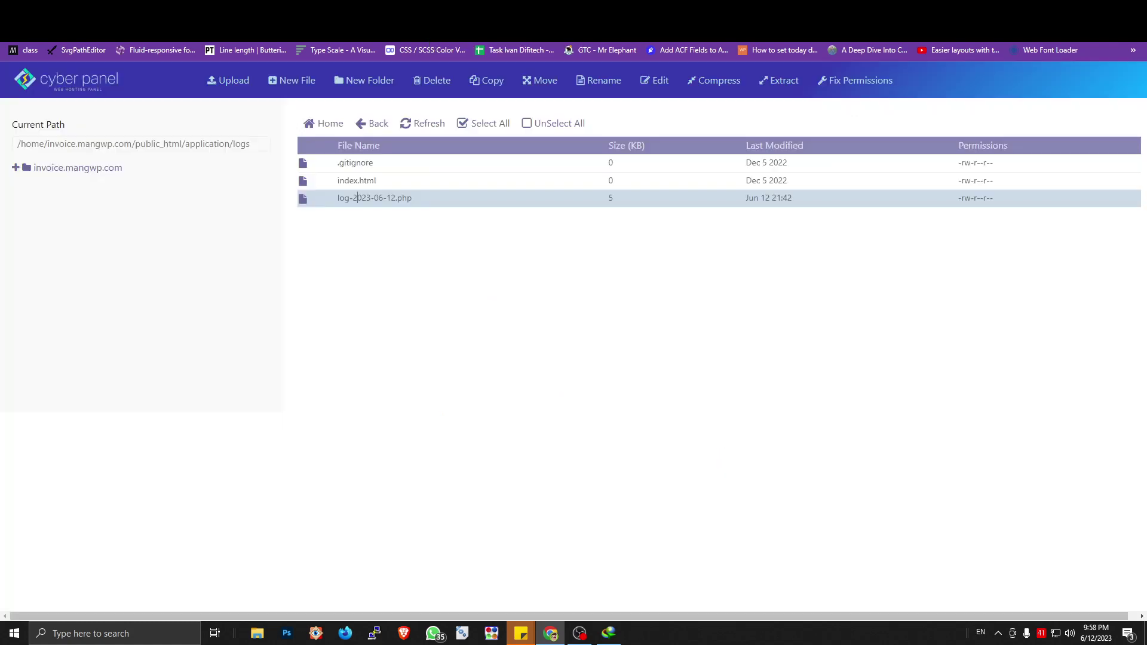
pyautogui.click(687, 30)
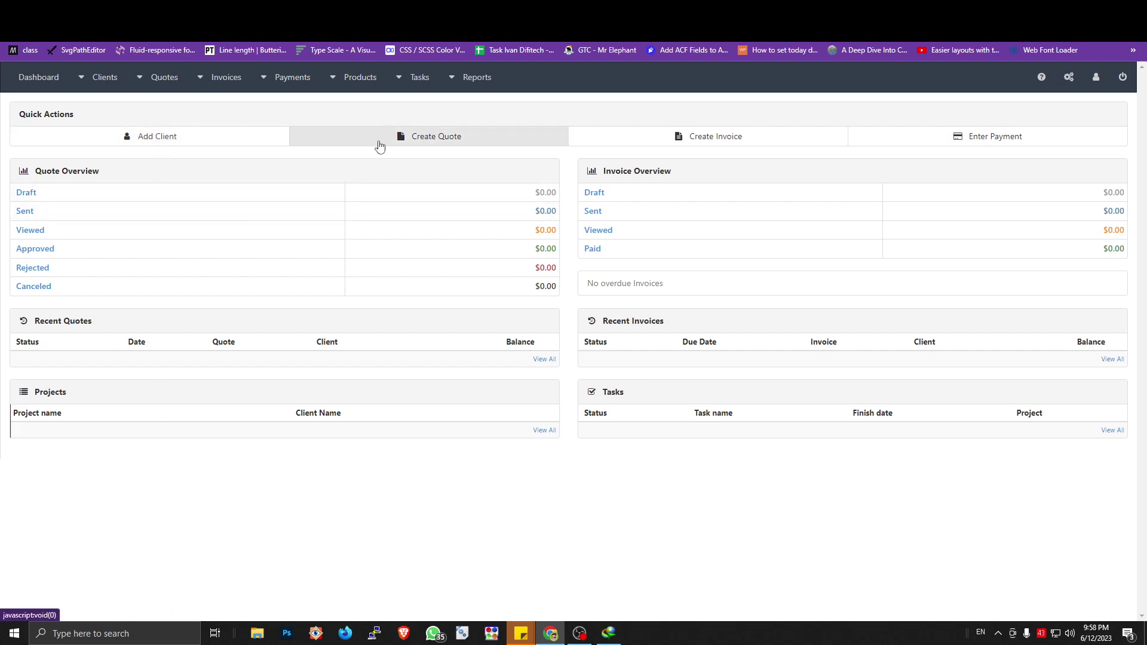
# - Open Clients > Add Client and try the Client Name and Surname fields
pyautogui.click(96, 79)
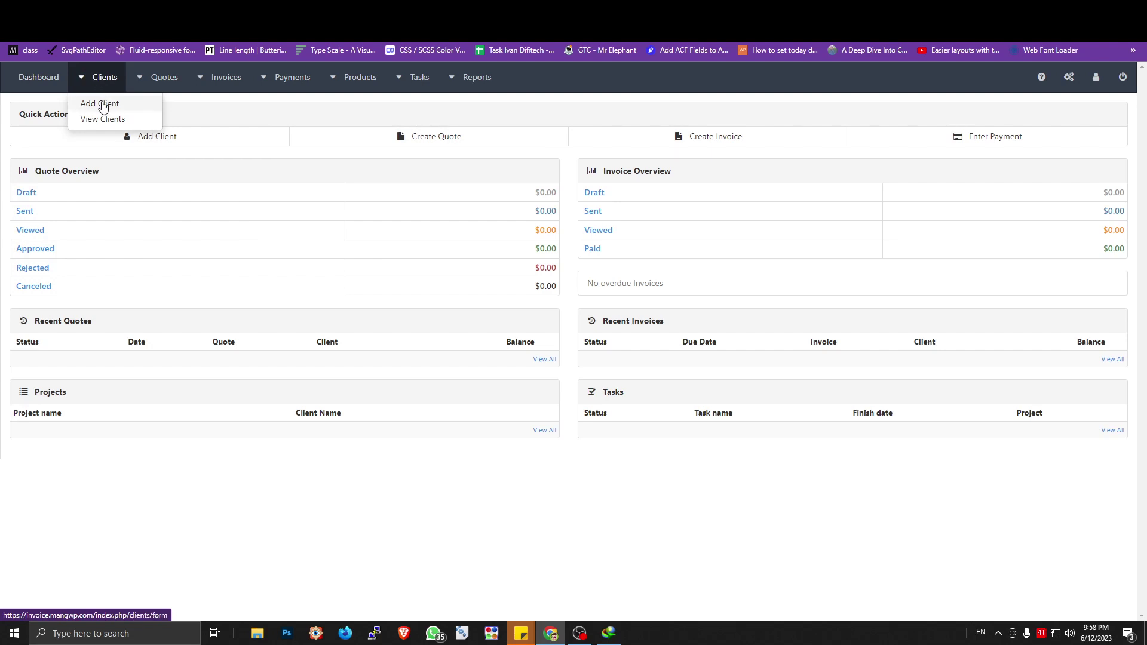
pyautogui.click(100, 104)
pyautogui.click(163, 190)
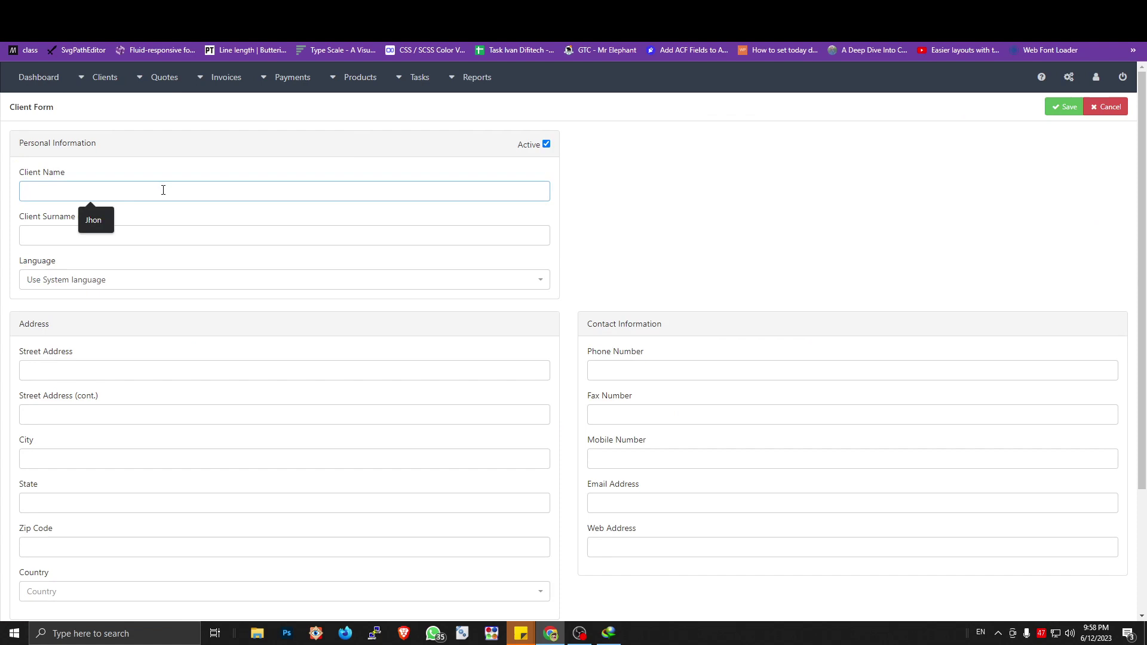
pyautogui.click(168, 233)
pyautogui.scroll(-3, 166, 225)
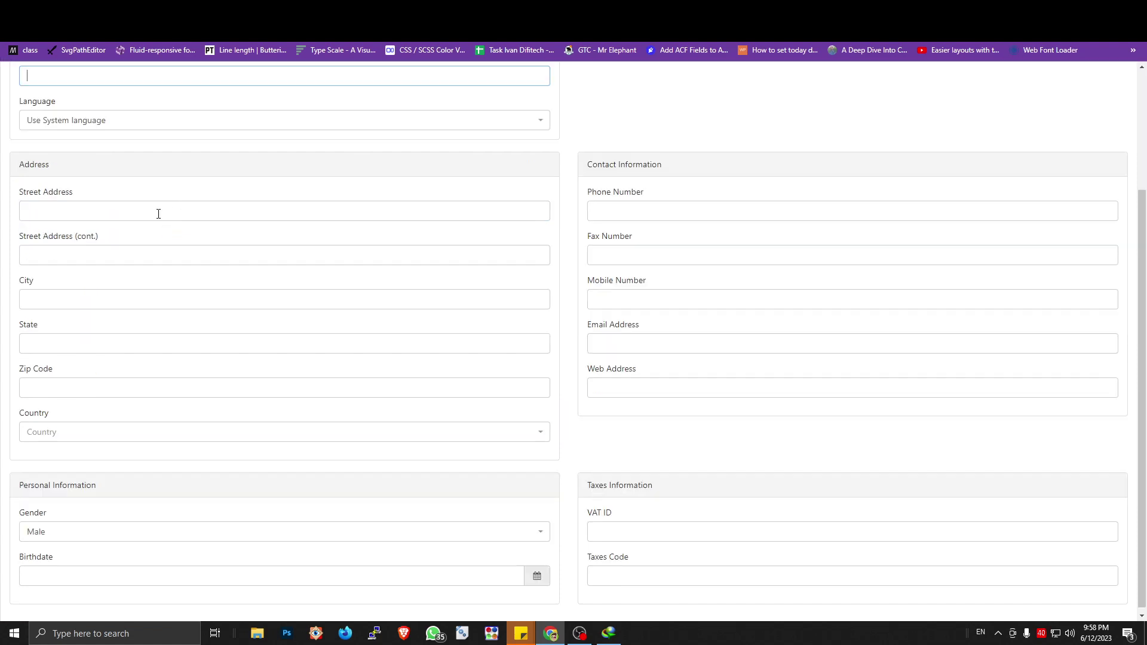
pyautogui.scroll(3, 164, 213)
pyautogui.scroll(-3, 197, 236)
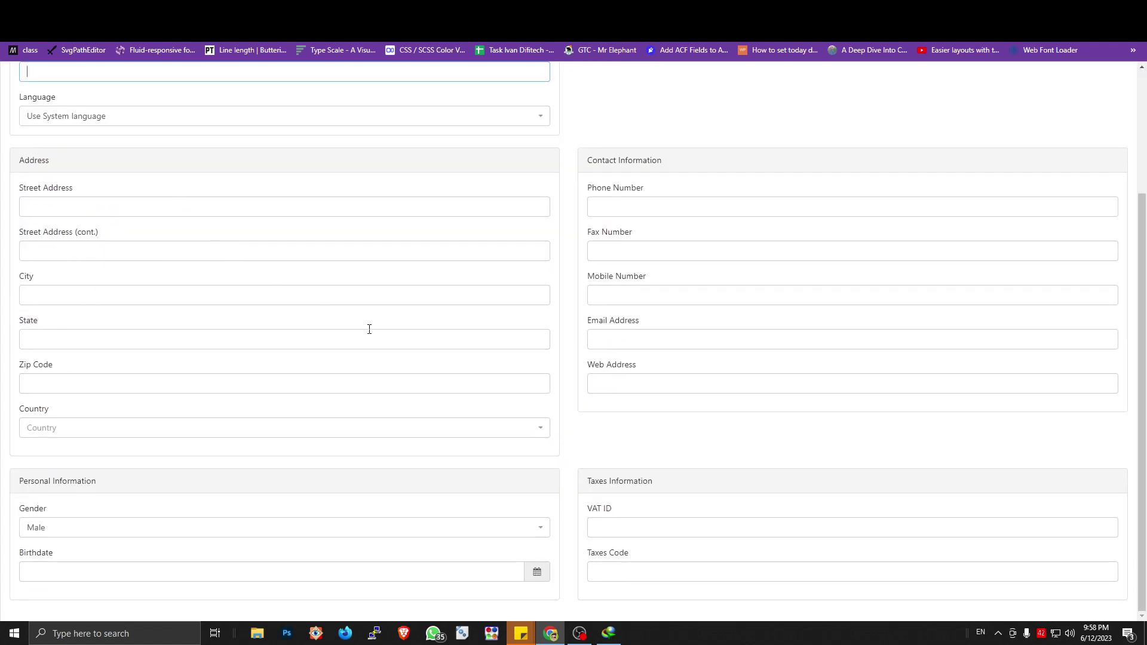
# - Try the VAT ID and Web Address fields and scroll through the rest of the Client Form
pyautogui.click(628, 531)
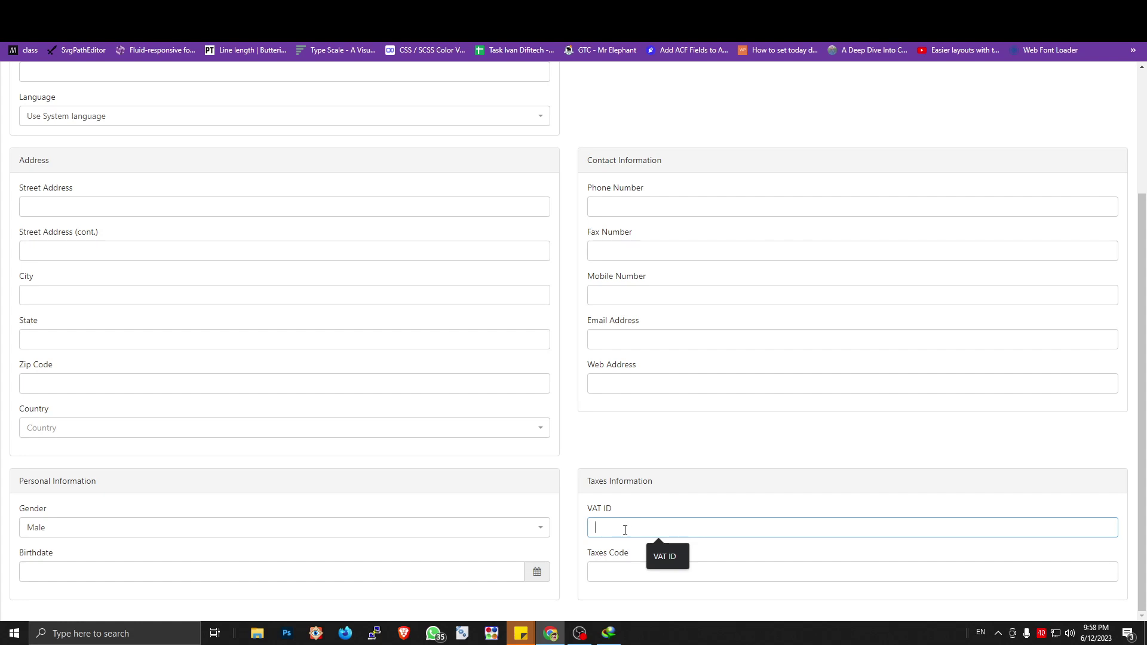
pyautogui.hotkey('shift', 'Tab')
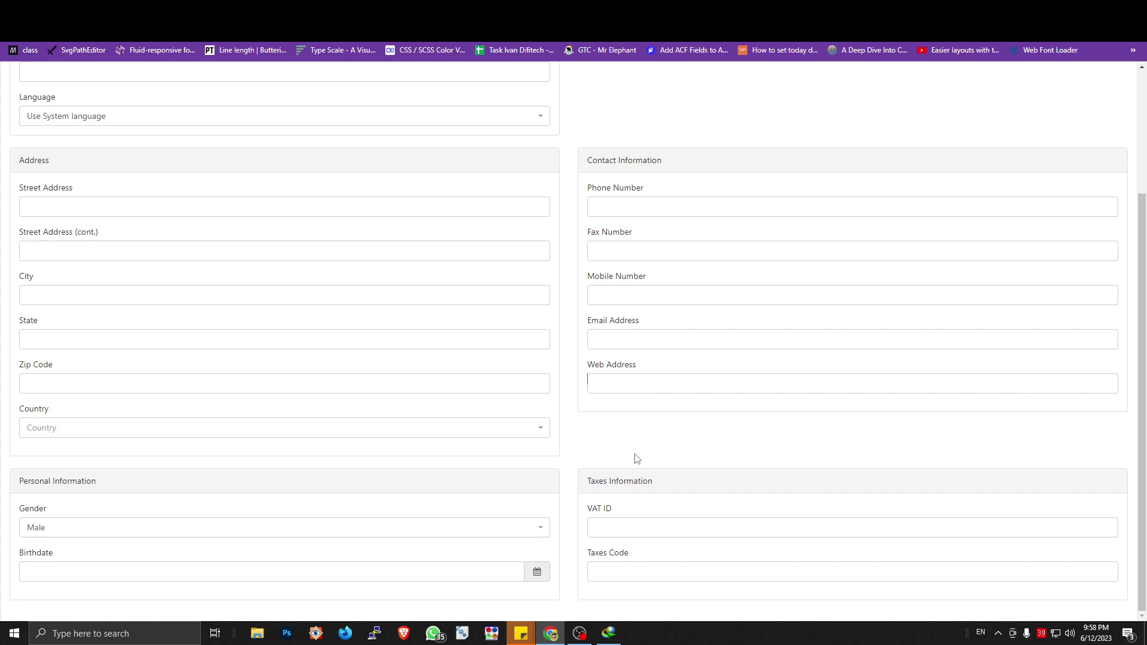
pyautogui.scroll(3, 627, 454)
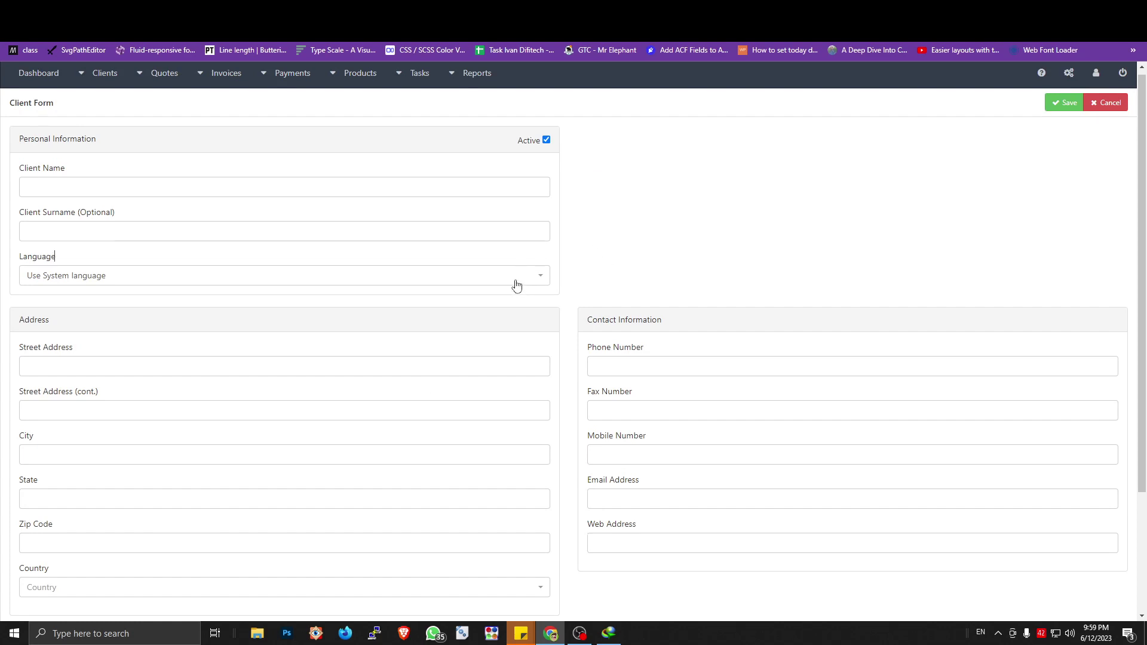
pyautogui.scroll(-3, 515, 284)
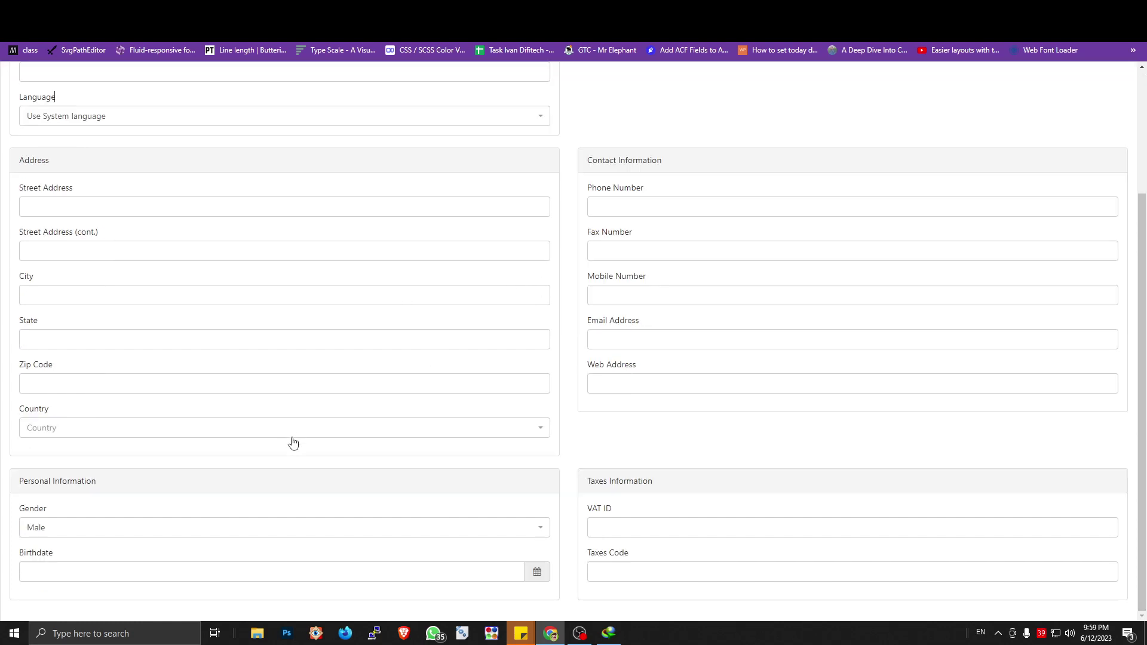
pyautogui.scroll(3, 439, 486)
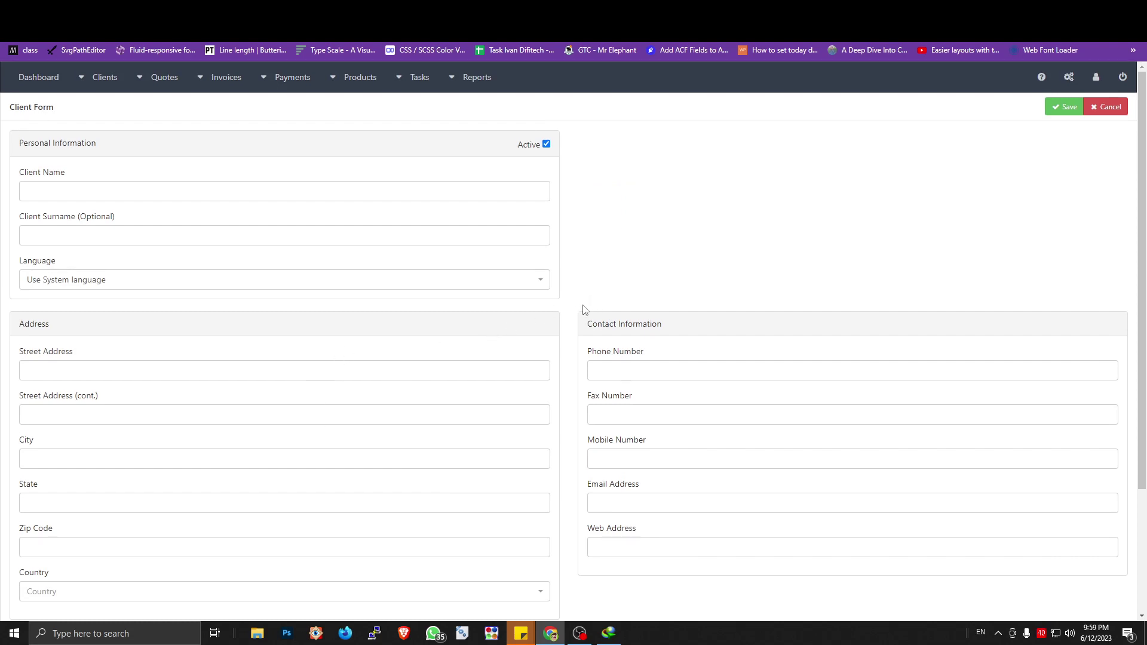
pyautogui.scroll(-3, 584, 310)
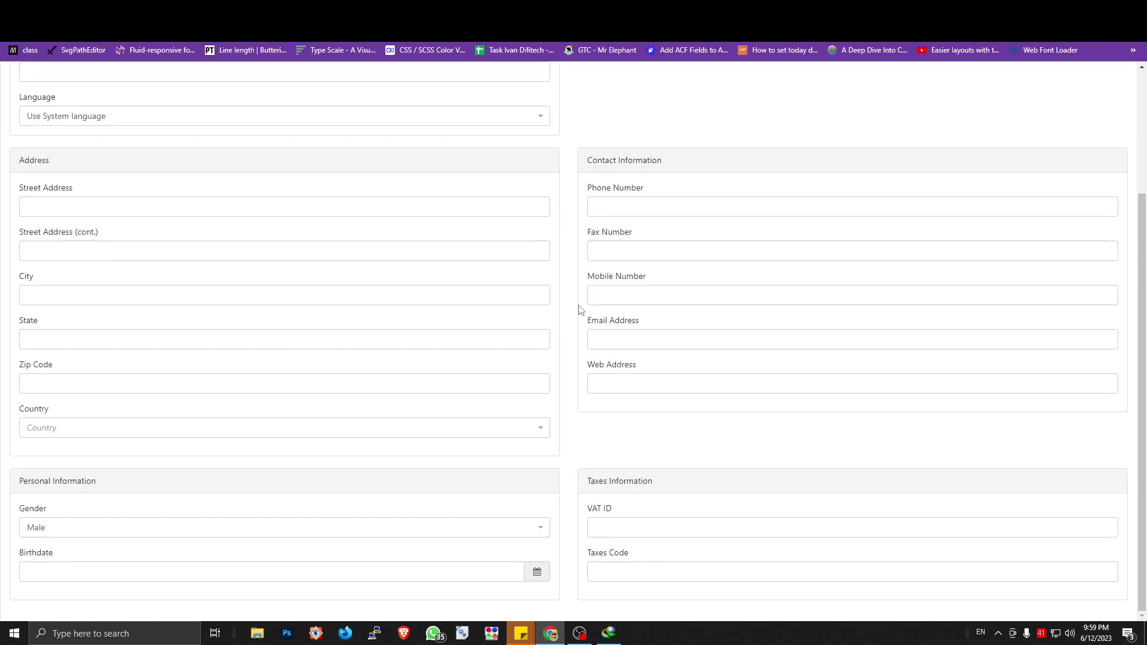
pyautogui.scroll(3, 580, 306)
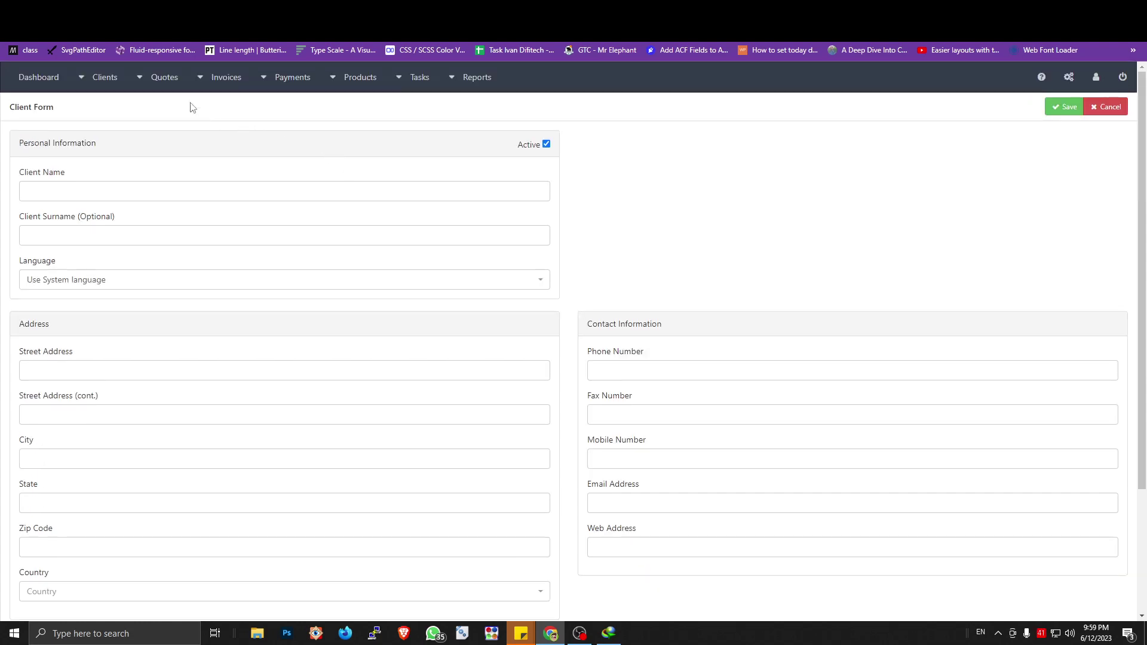
# - Open the empty list of all quotes from the Quotes menu
pyautogui.click(106, 78)
pyautogui.click(170, 87)
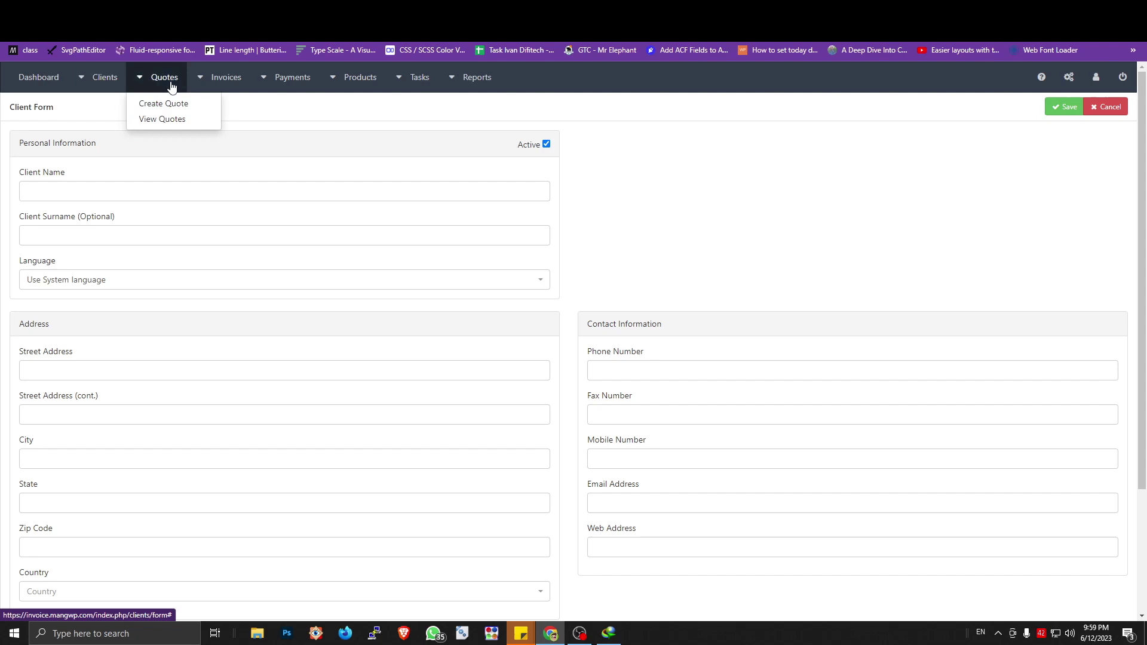
pyautogui.click(167, 118)
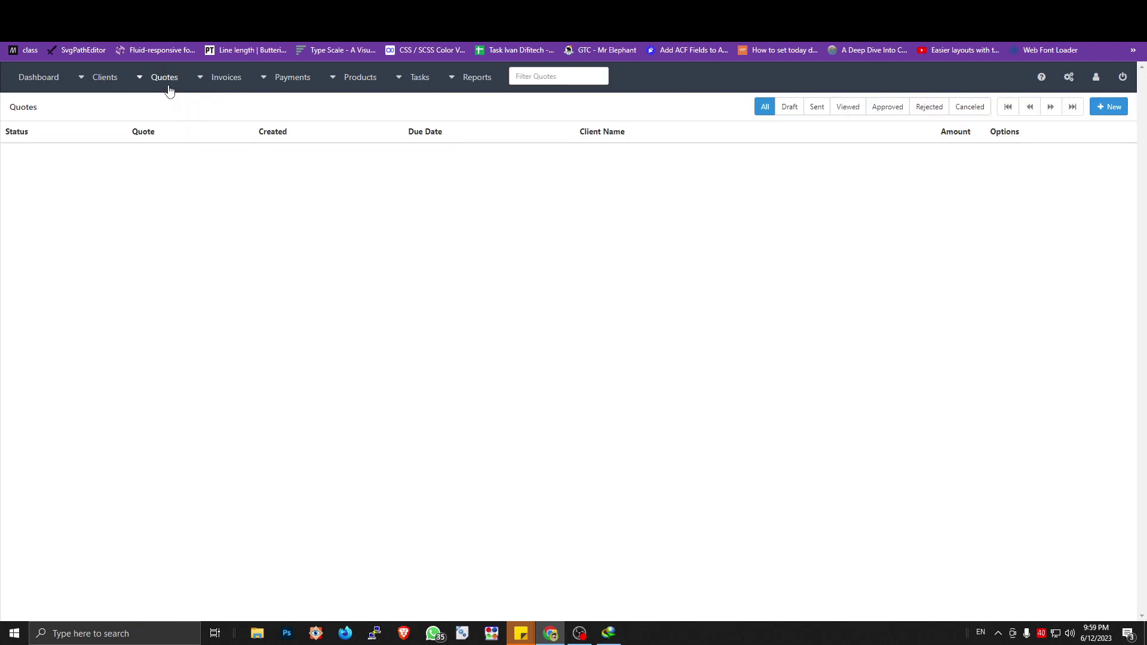
pyautogui.click(167, 84)
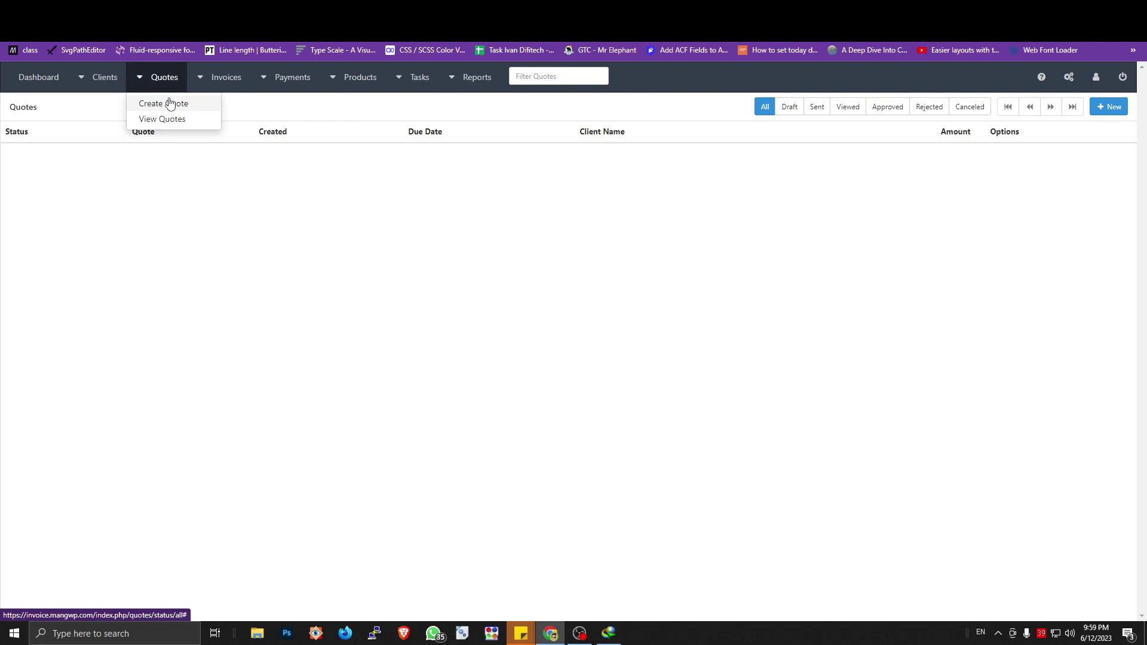
pyautogui.click(244, 111)
pyautogui.click(180, 85)
# - View the empty invoices list, then the empty recurring invoices list
pyautogui.click(225, 79)
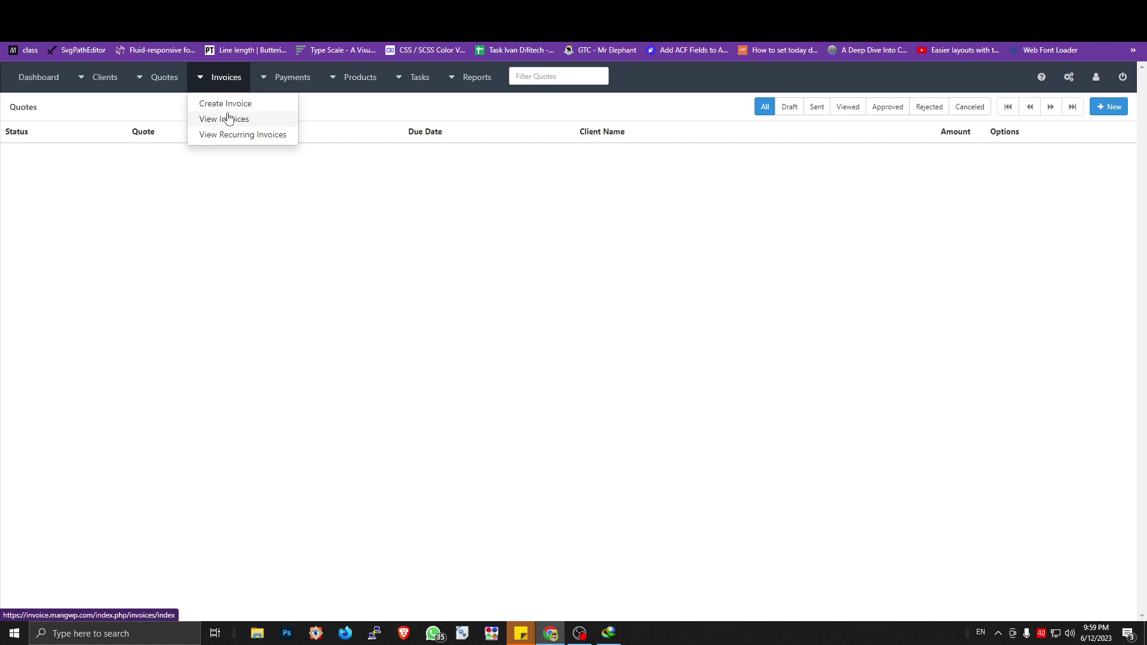
pyautogui.click(227, 119)
pyautogui.click(232, 83)
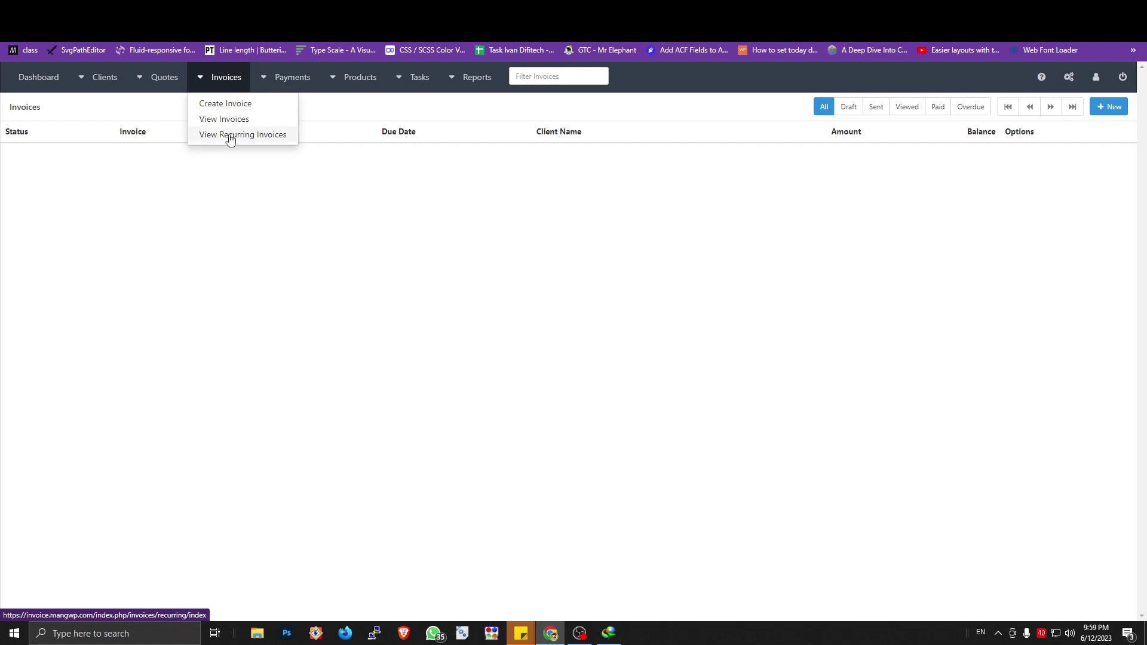
pyautogui.click(230, 135)
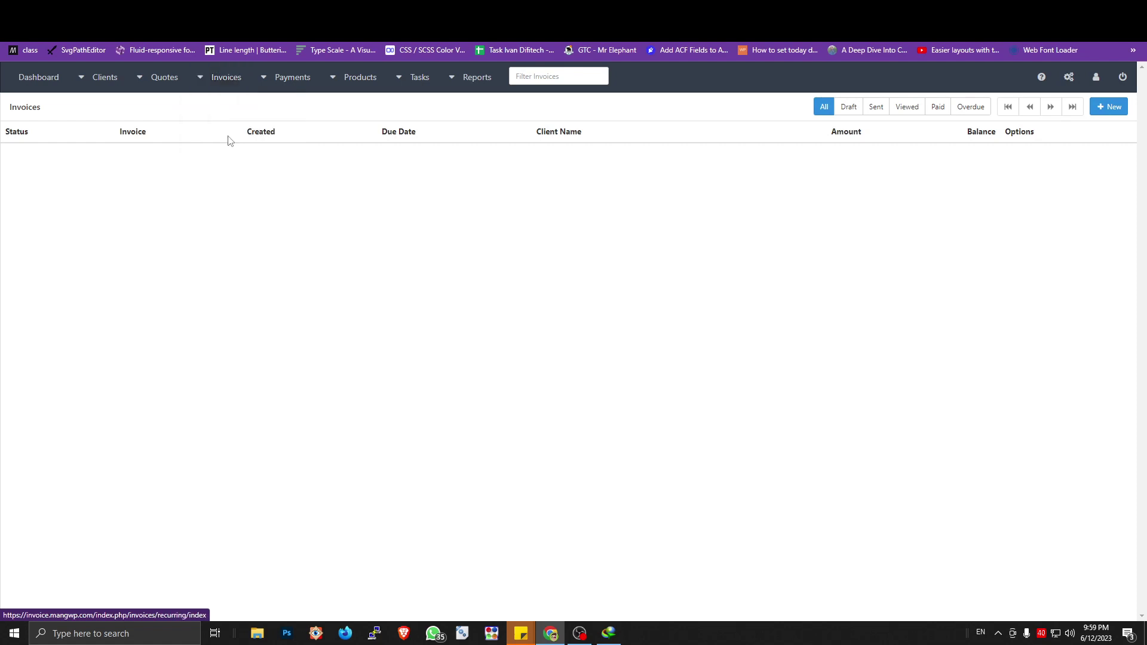
pyautogui.click(247, 89)
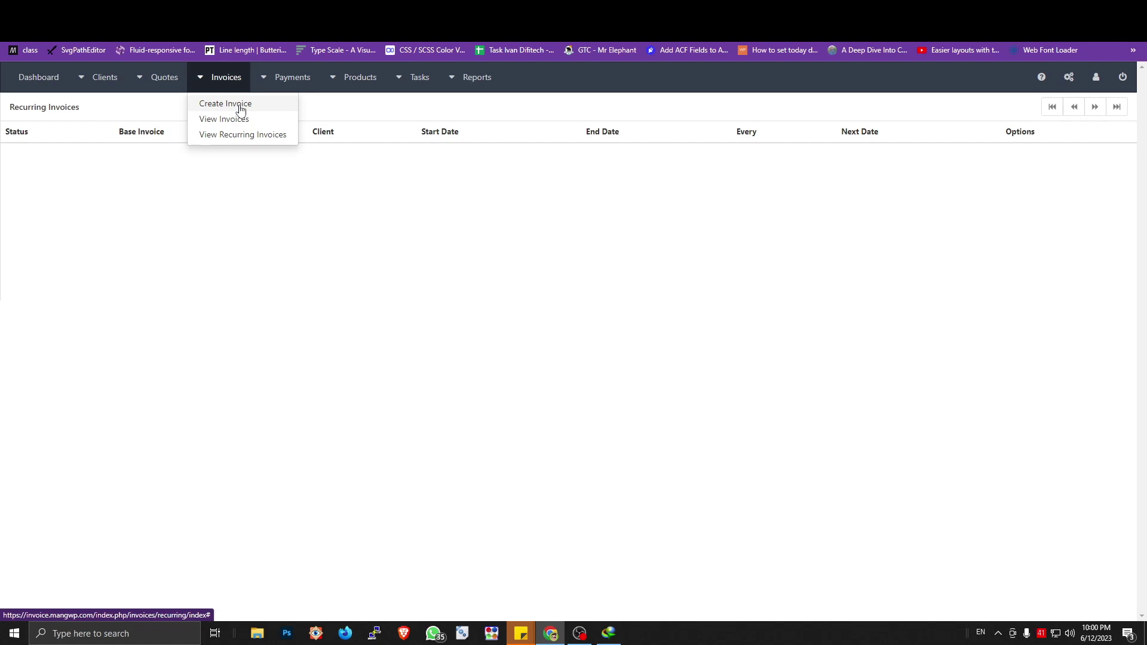
pyautogui.click(241, 105)
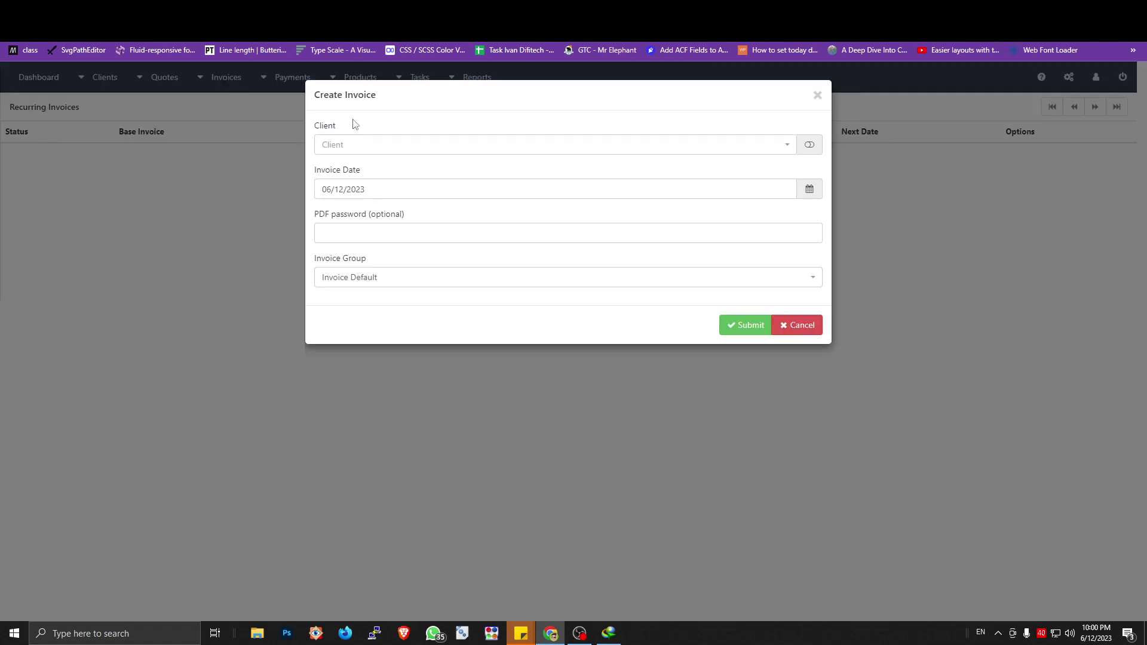
pyautogui.click(382, 189)
pyautogui.click(494, 220)
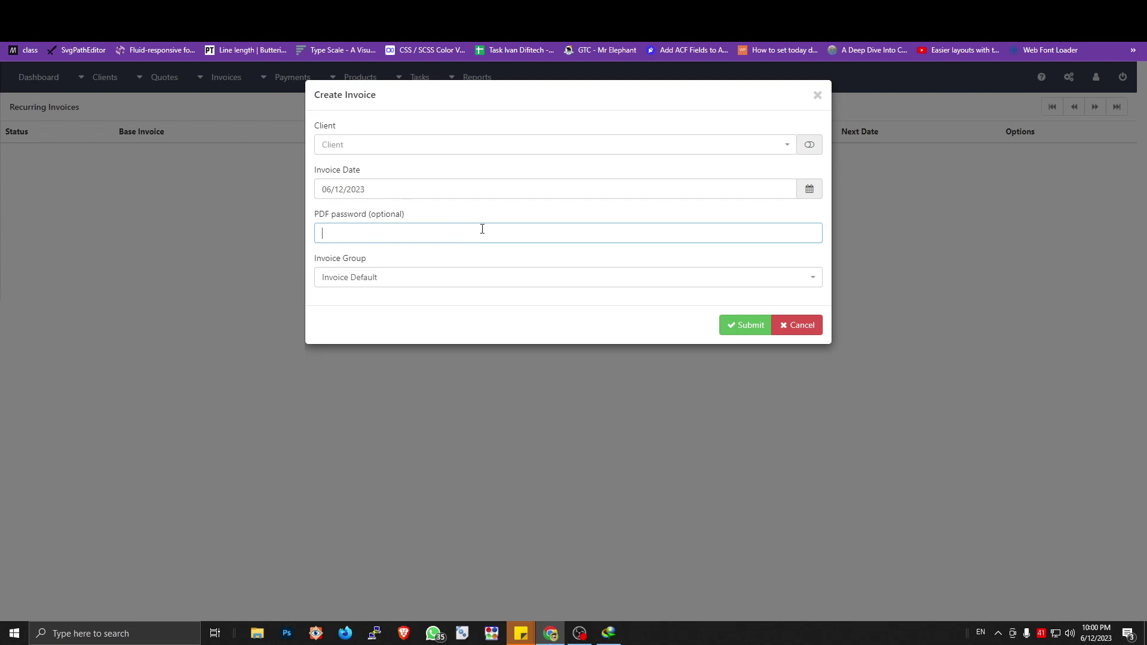
pyautogui.click(489, 221)
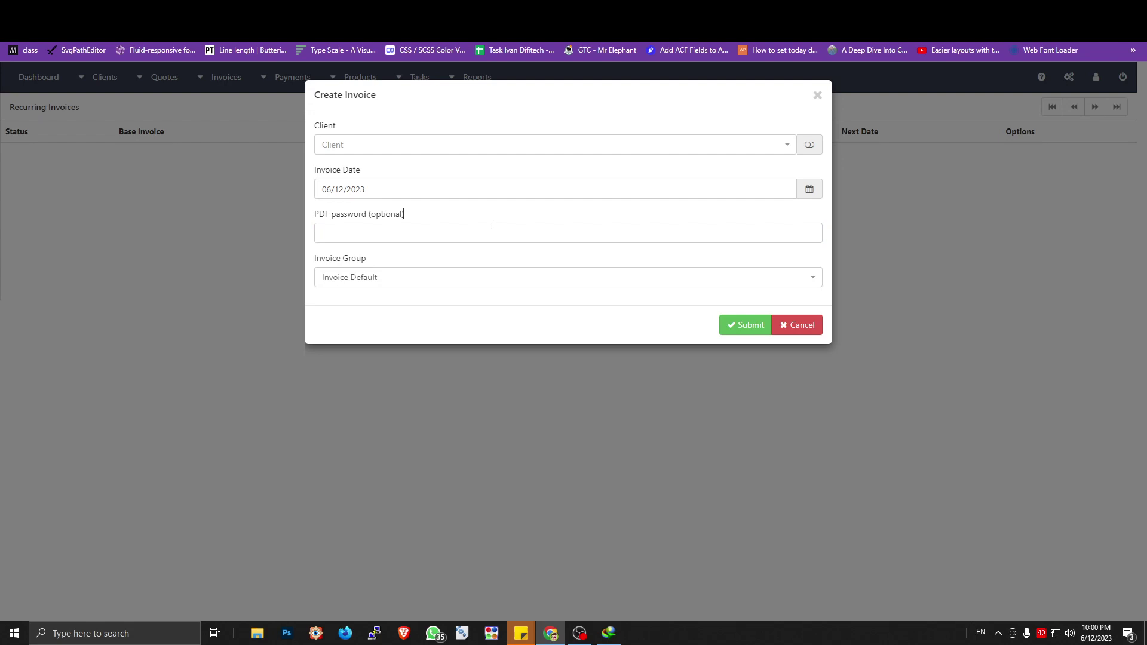
pyautogui.click(644, 154)
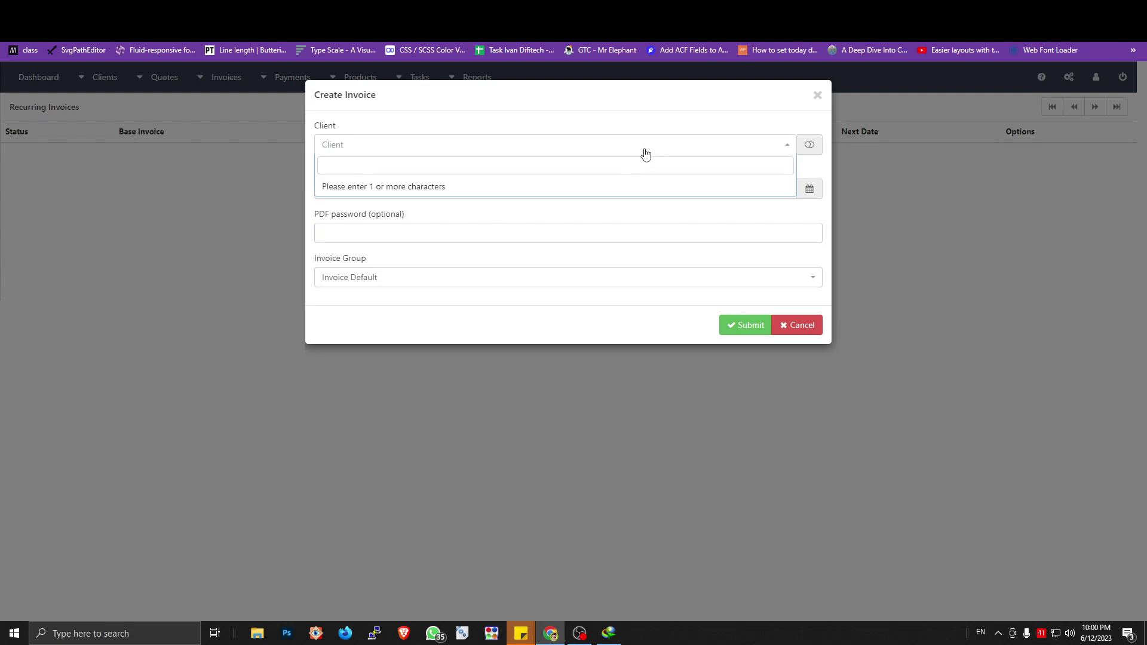
pyautogui.click(687, 143)
pyautogui.click(816, 97)
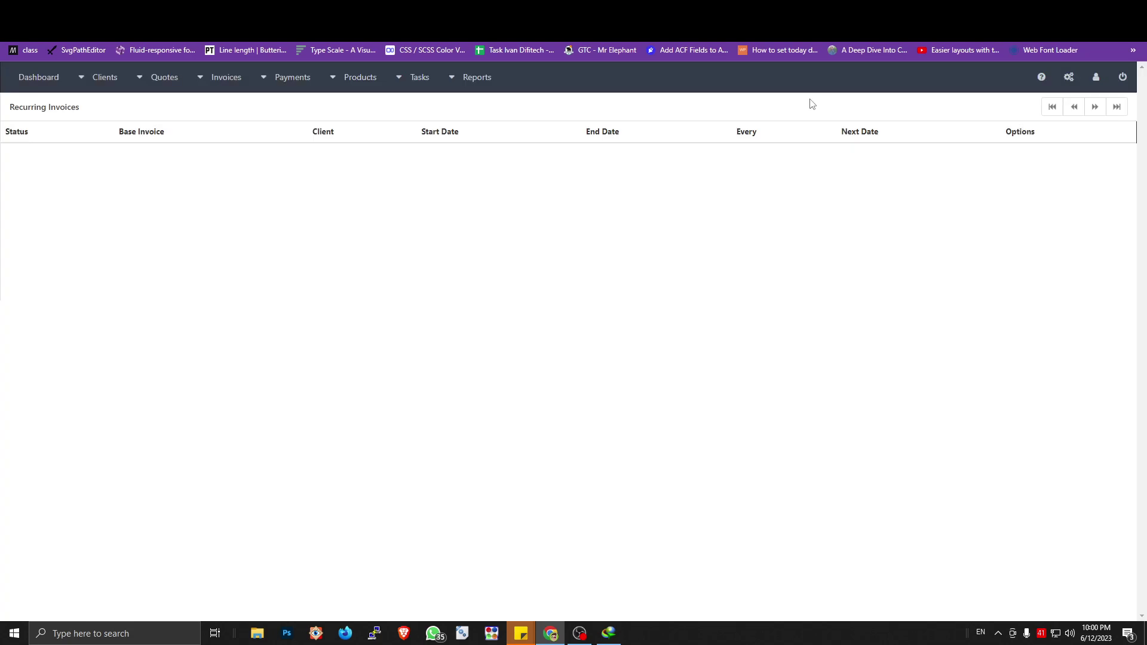
pyautogui.click(338, 88)
pyautogui.click(239, 82)
pyautogui.click(242, 134)
pyautogui.click(260, 84)
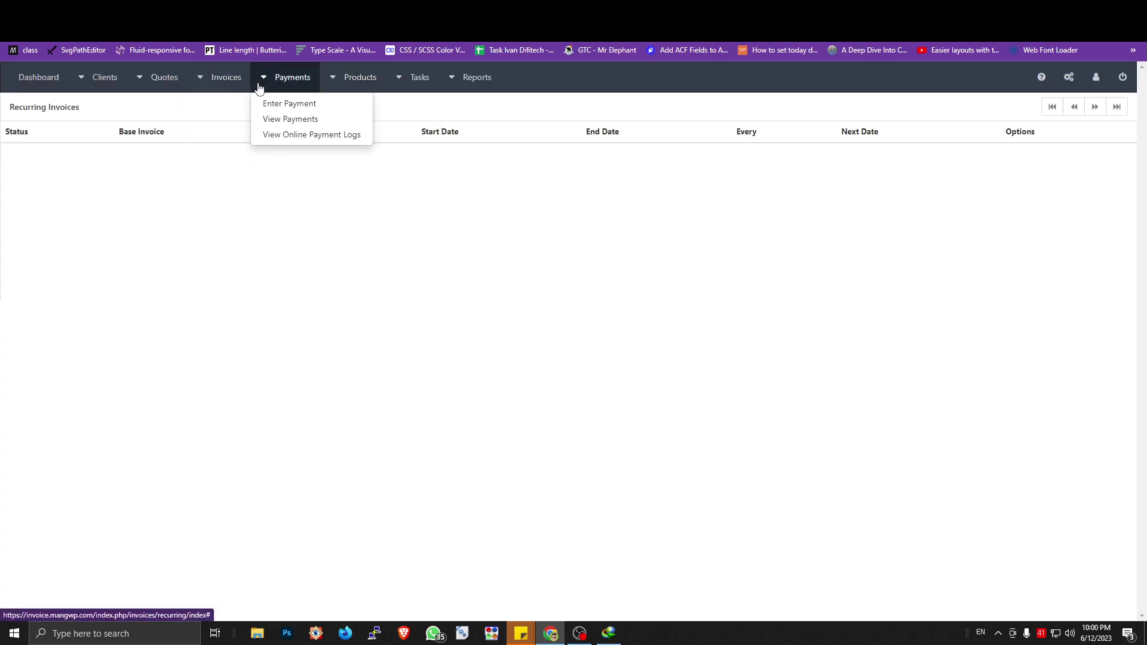
pyautogui.click(247, 83)
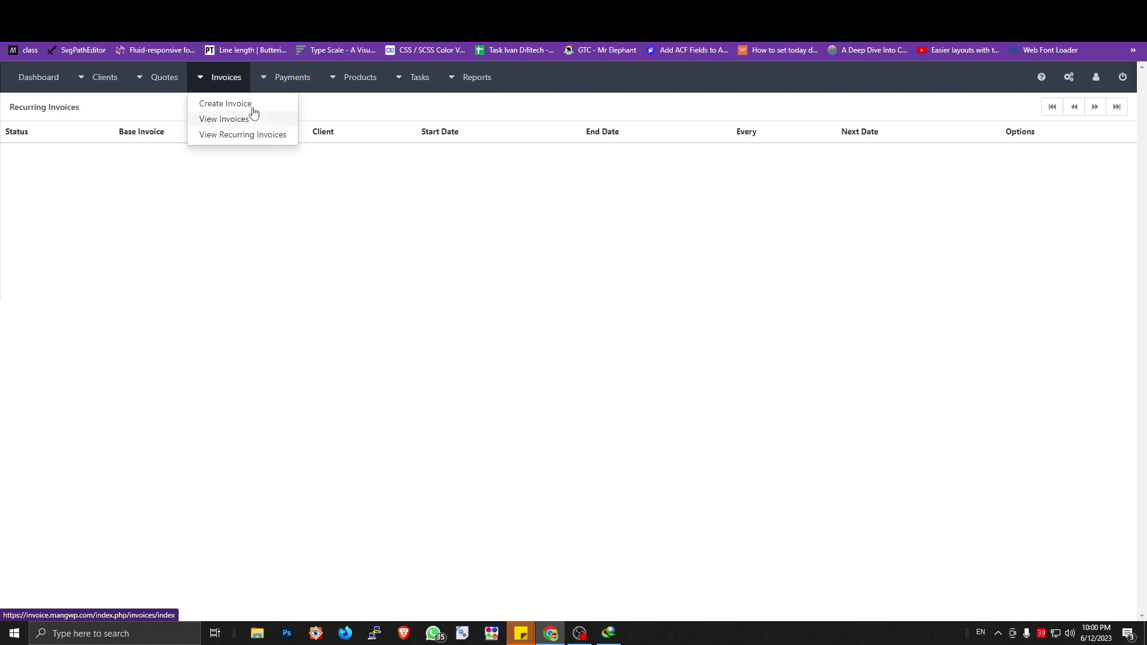
pyautogui.click(245, 109)
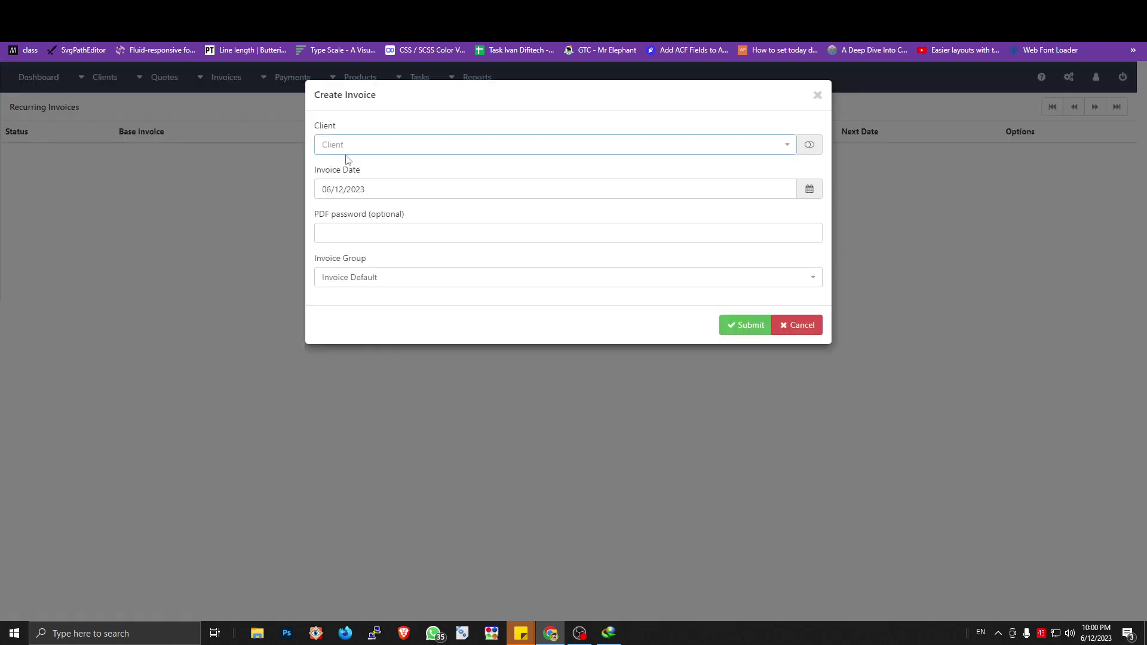
pyautogui.click(366, 277)
pyautogui.click(365, 277)
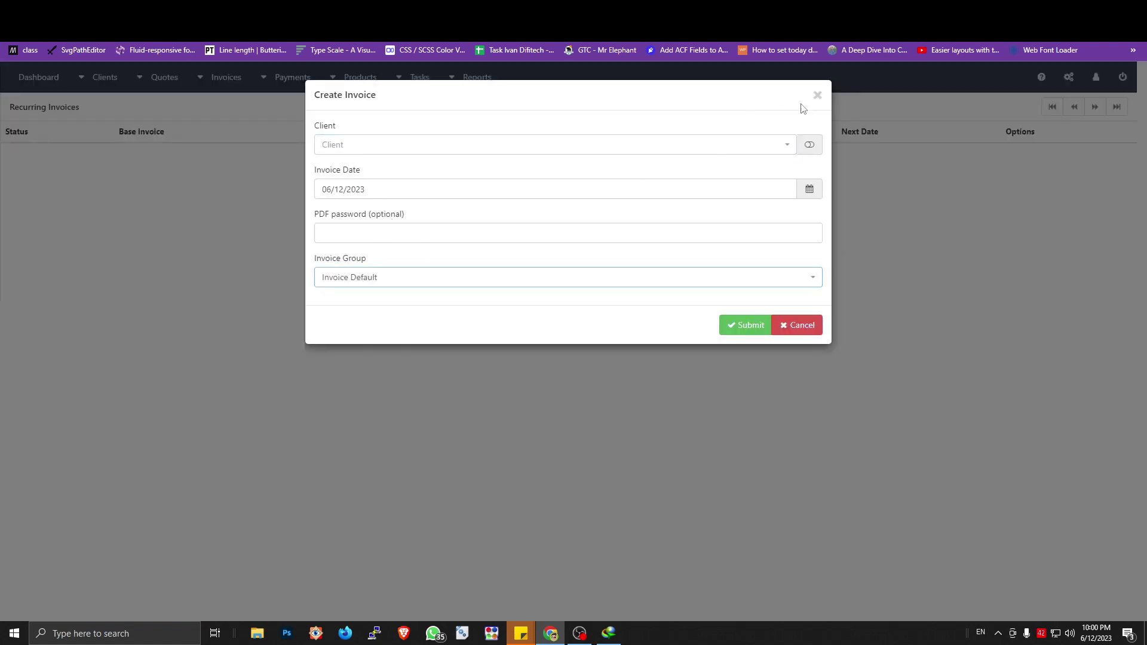
pyautogui.click(817, 95)
pyautogui.click(263, 78)
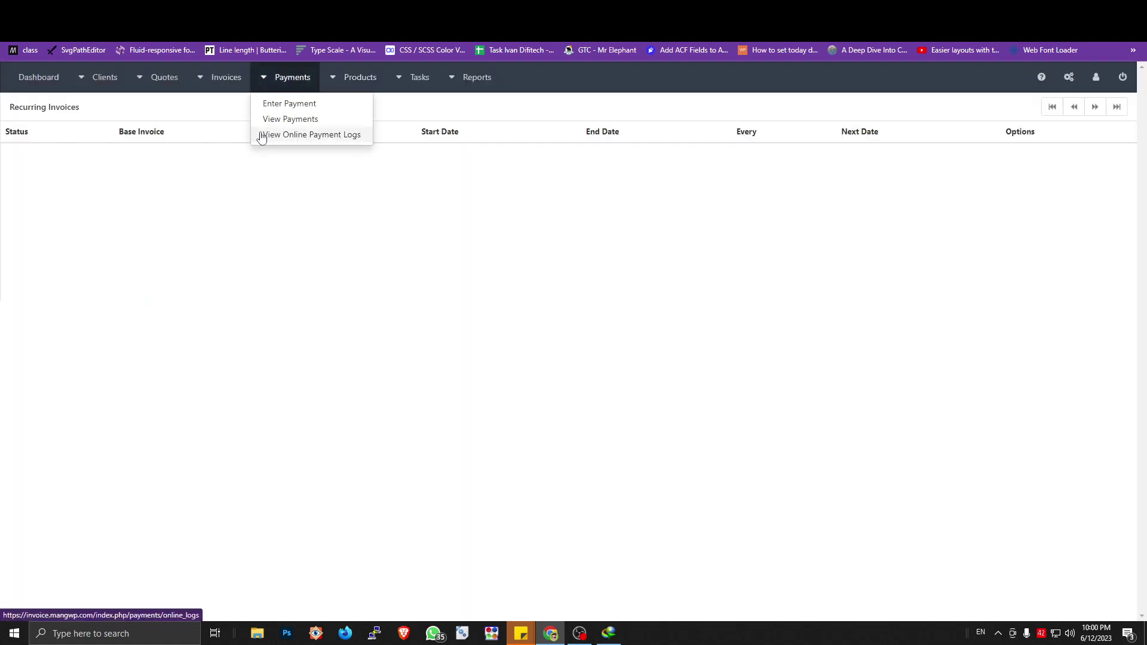
# - Open Payments > Enter Payment and browse the invoice picker without choosing an invoice
pyautogui.click(230, 172)
pyautogui.click(287, 82)
pyautogui.click(309, 105)
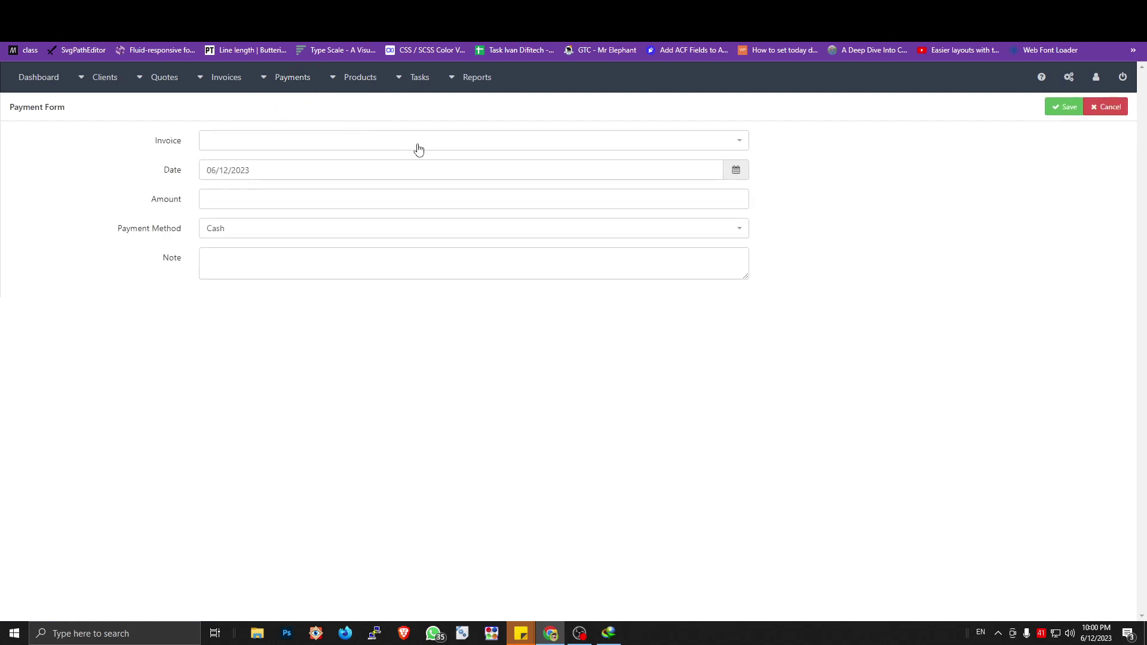
pyautogui.click(383, 142)
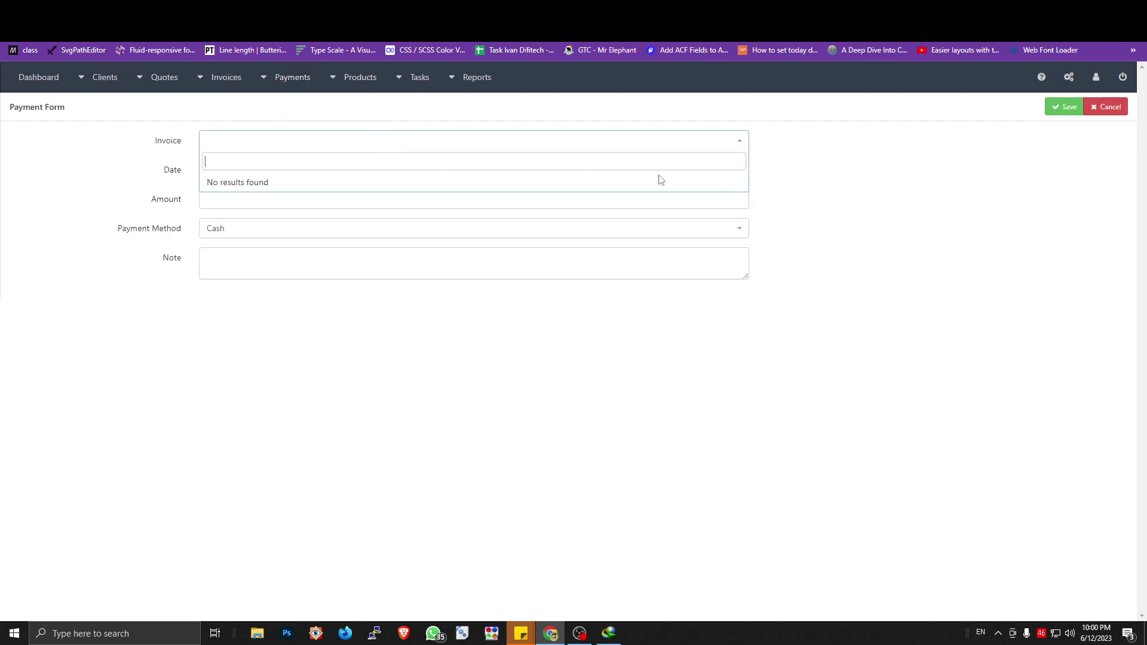
pyautogui.click(770, 196)
pyautogui.click(618, 149)
pyautogui.click(883, 203)
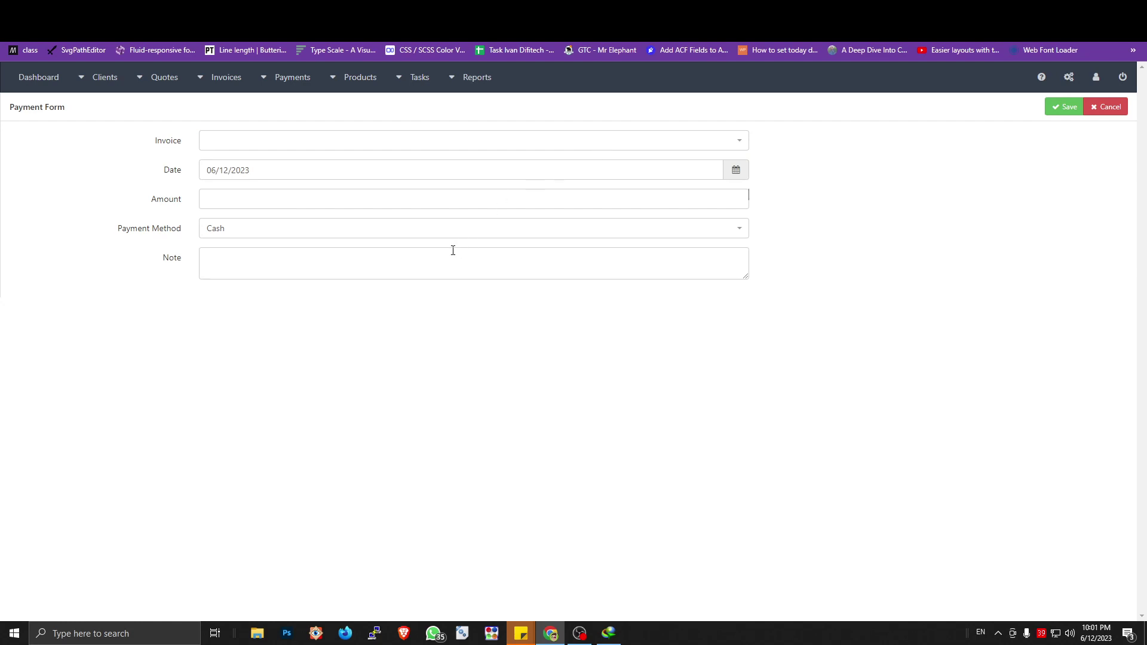
pyautogui.click(310, 149)
pyautogui.click(810, 202)
# - Step through the Amount and Note fields and check payment methods, keeping Cash
pyautogui.click(287, 198)
pyautogui.click(244, 254)
pyautogui.click(235, 231)
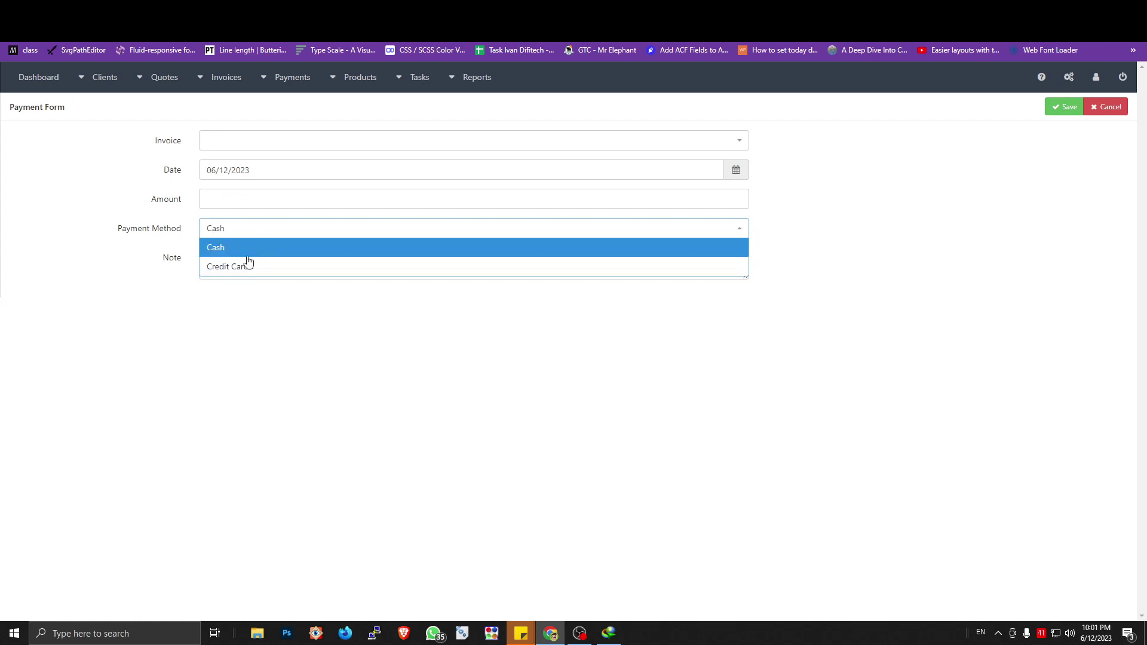
pyautogui.click(243, 285)
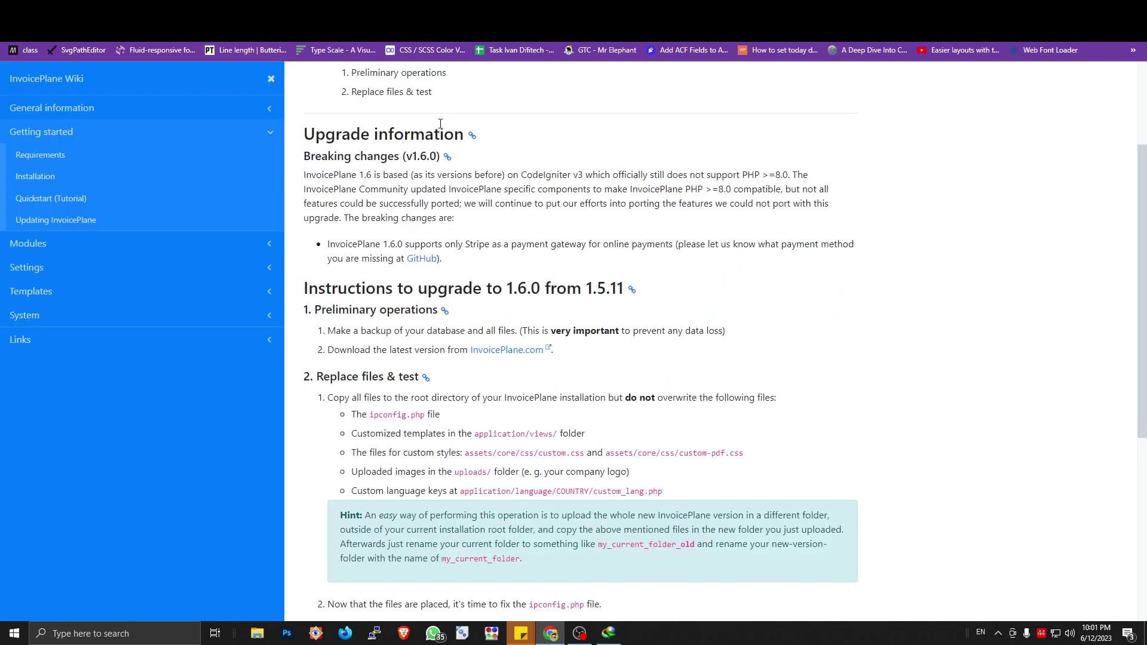
# - Scroll through the Updating InvoicePlane guide and follow its 'community forums' link
pyautogui.scroll(3, 394, 144)
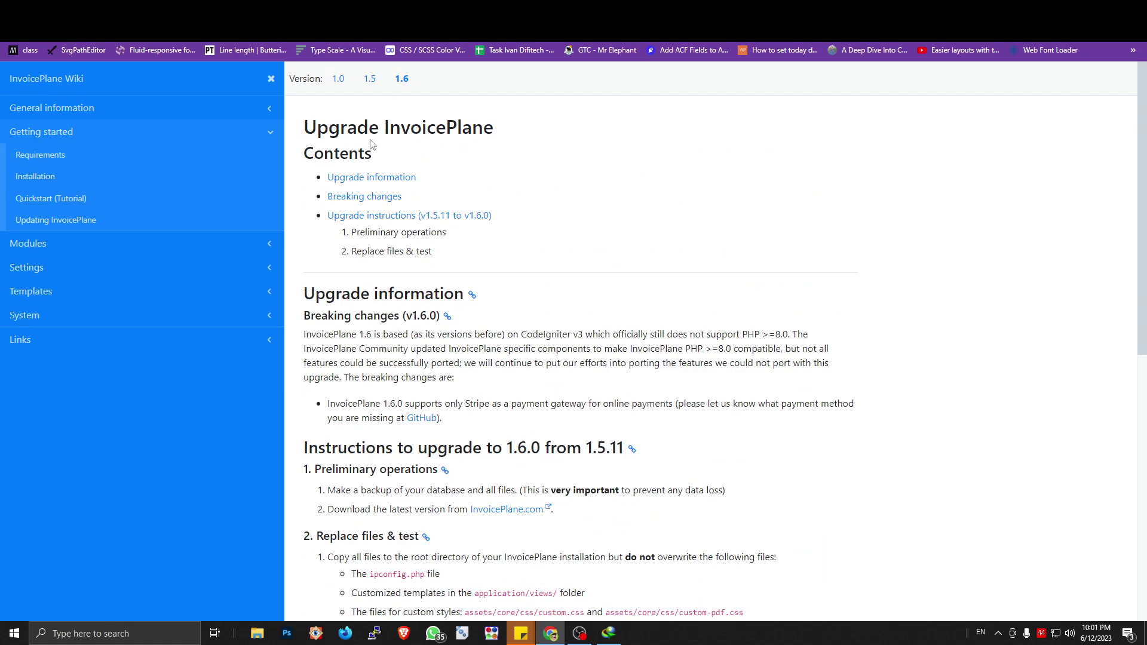
pyautogui.scroll(-9, 368, 134)
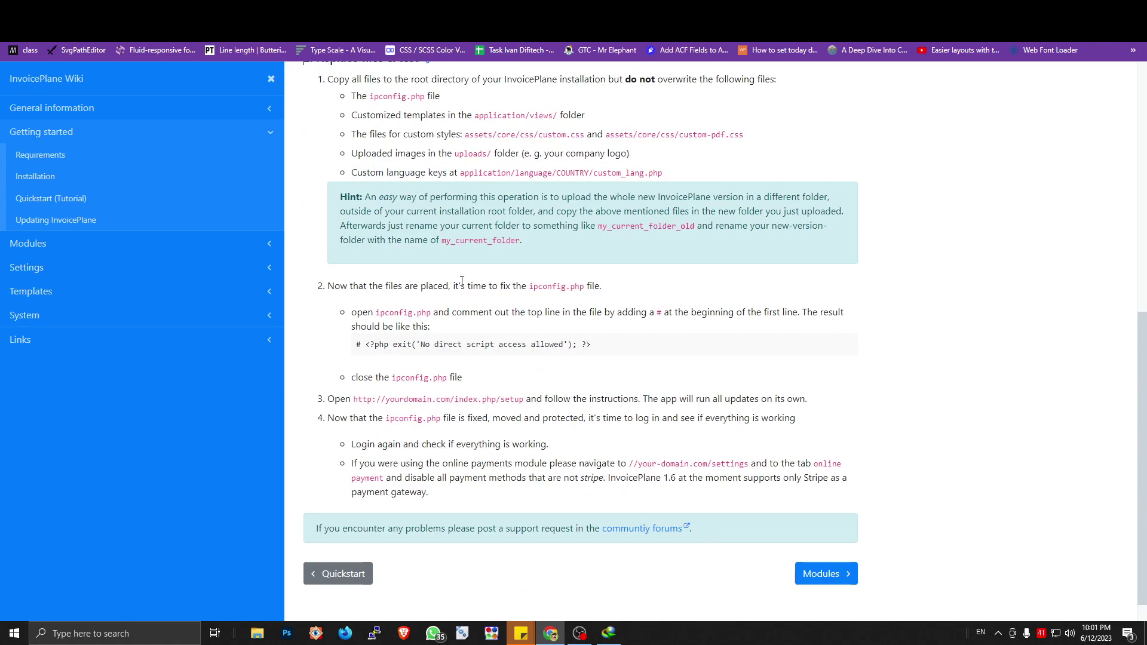
pyautogui.click(654, 507)
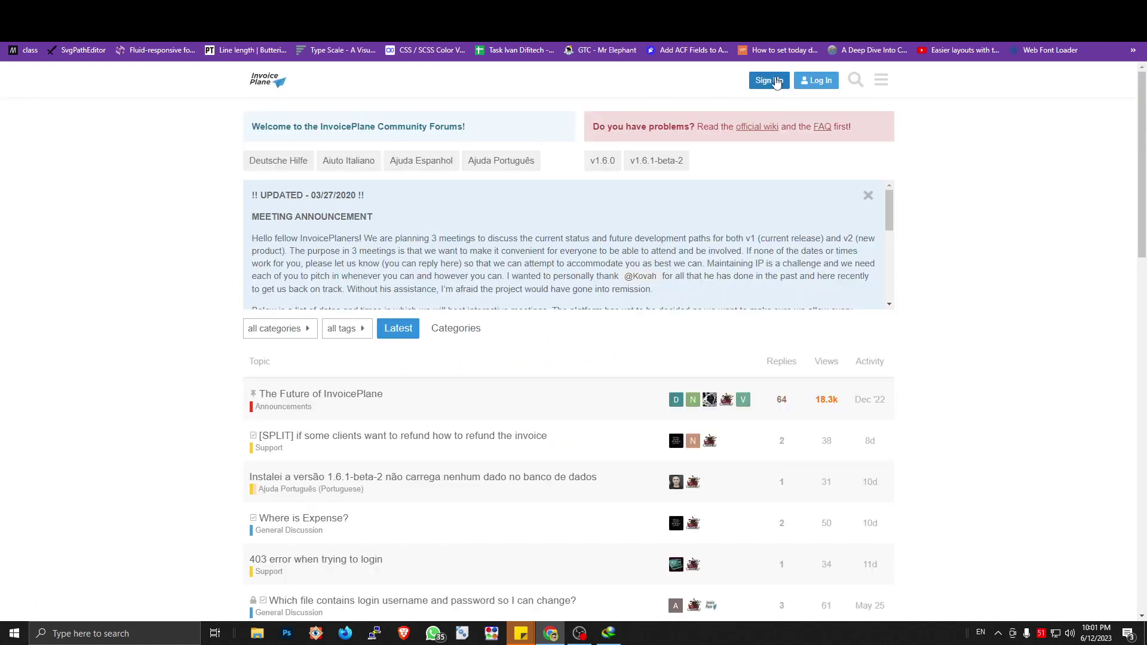
# - Open the forum search and dismiss it without searching
pyautogui.click(855, 80)
pyautogui.click(947, 144)
pyautogui.click(855, 80)
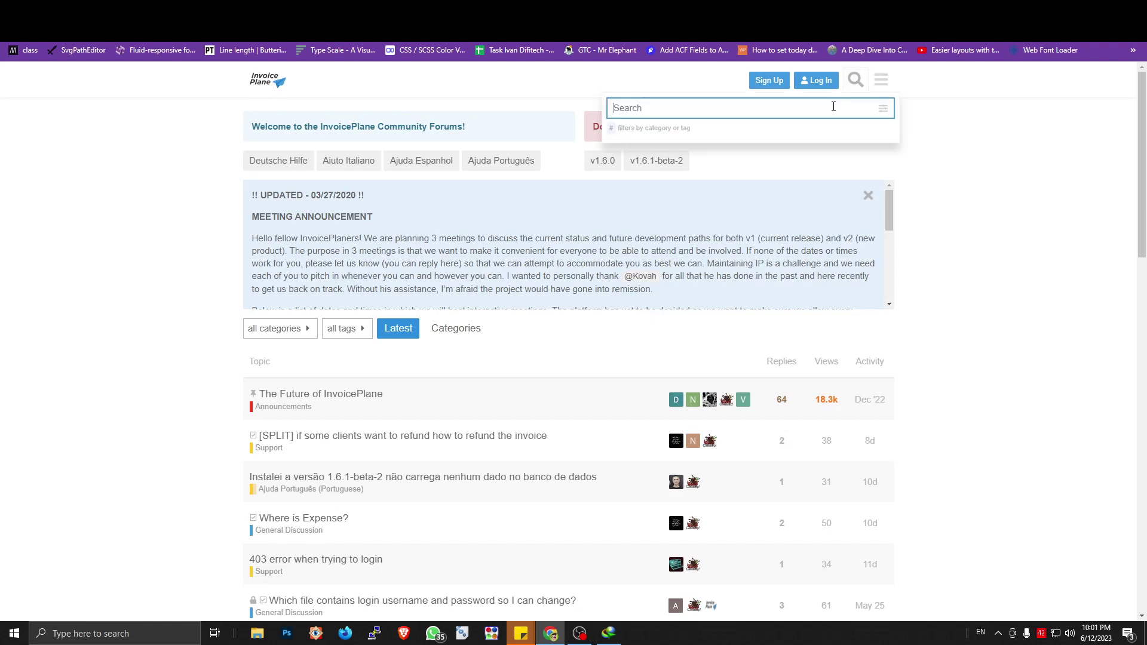
pyautogui.press('Escape')
# - Scroll the Latest topics list, then switch back to the wiki's Updating InvoicePlane tab
pyautogui.scroll(-12, 466, 362)
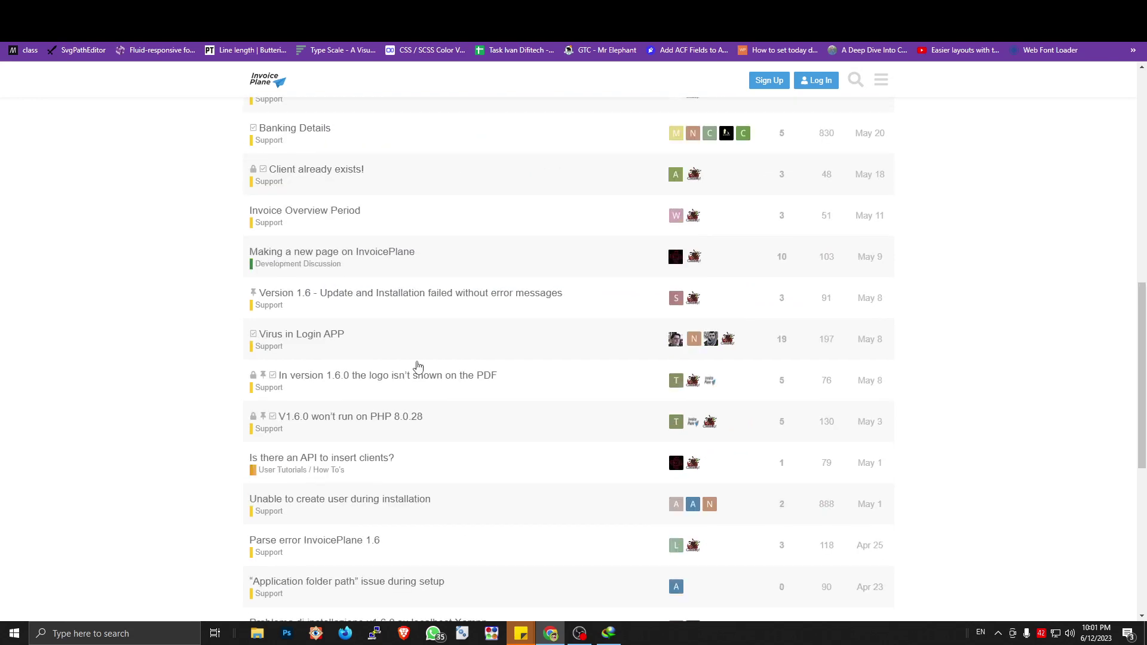
pyautogui.scroll(12, 416, 366)
pyautogui.scroll(-3, 516, 349)
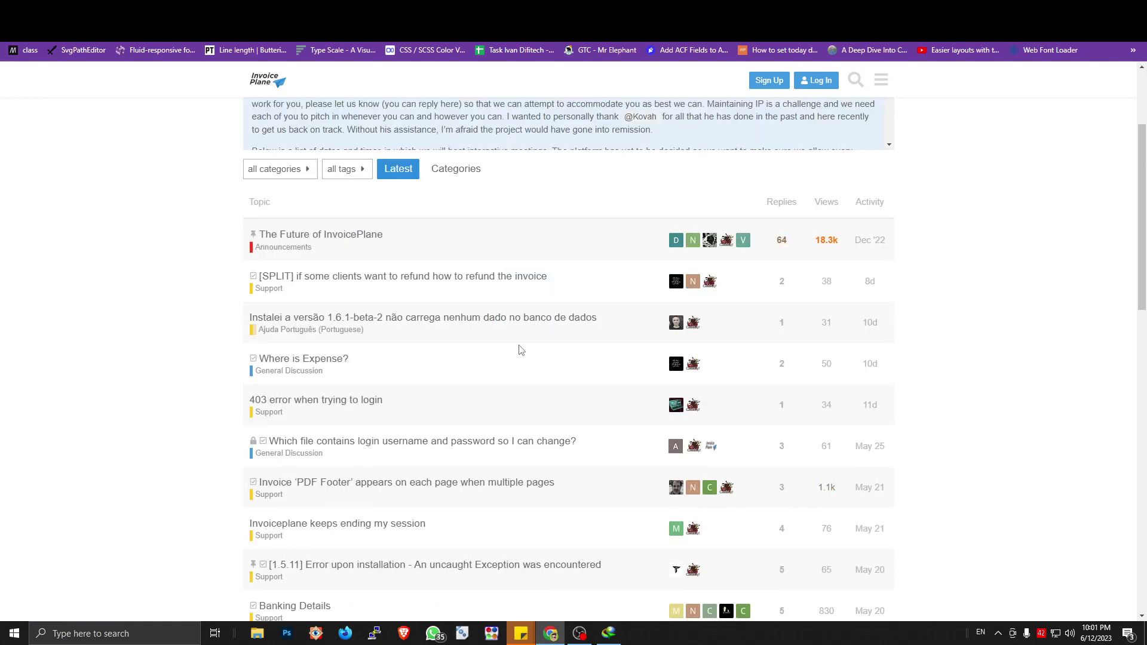
pyautogui.scroll(-3, 518, 350)
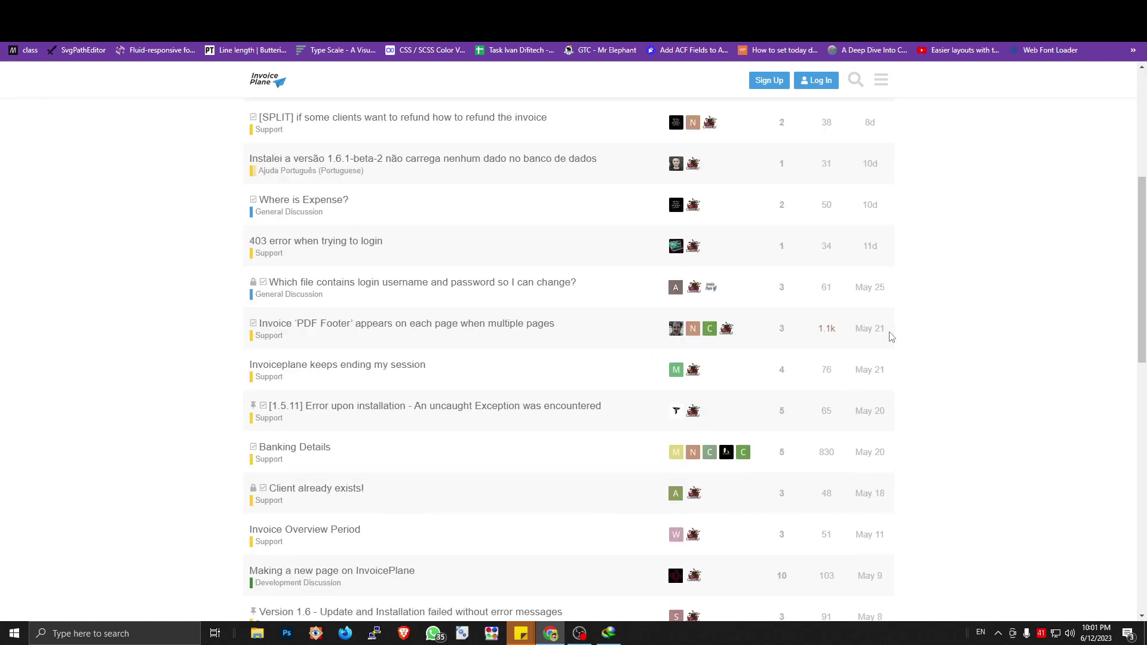
pyautogui.scroll(6, 878, 330)
pyautogui.scroll(-3, 786, 264)
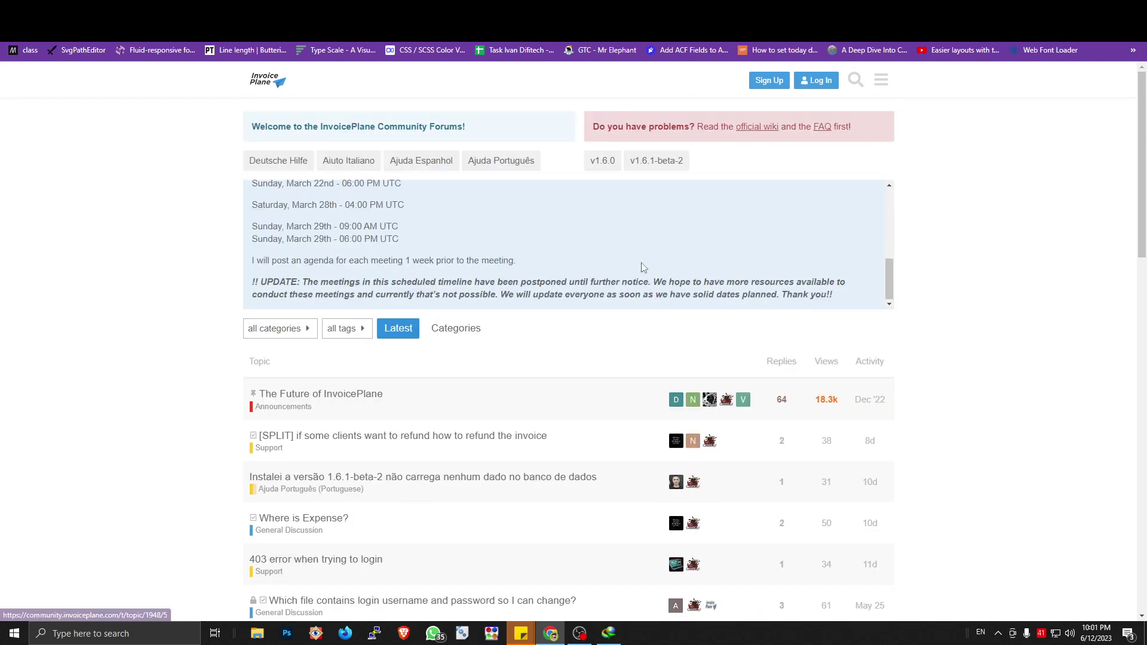
pyautogui.scroll(-15, 542, 428)
pyautogui.scroll(20, 537, 431)
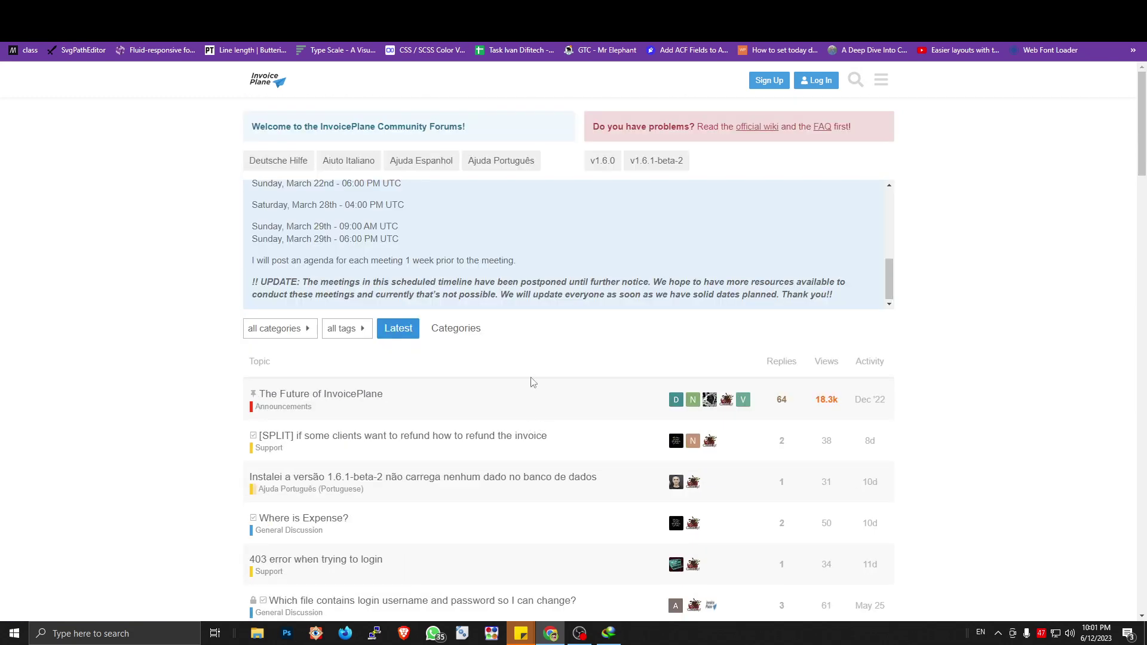
pyautogui.hotkey('ctrl', 'Tab')
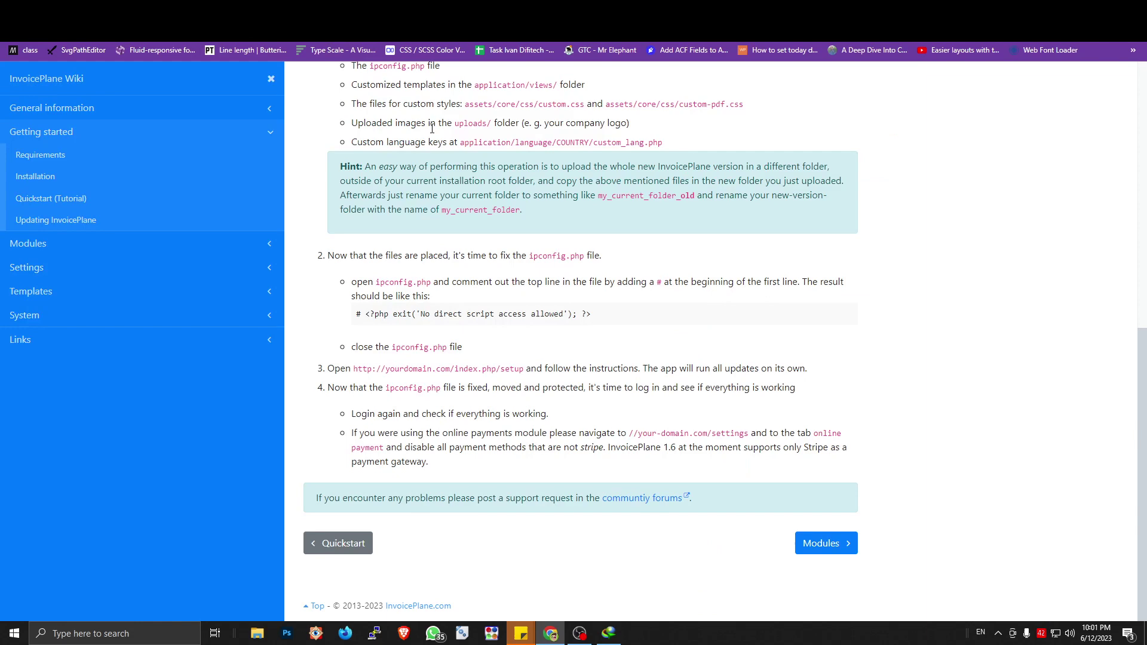
# - Scroll the upgrade page, return to the Installation page and expand the sidebar Links
pyautogui.scroll(8, 445, 134)
pyautogui.scroll(1, 457, 157)
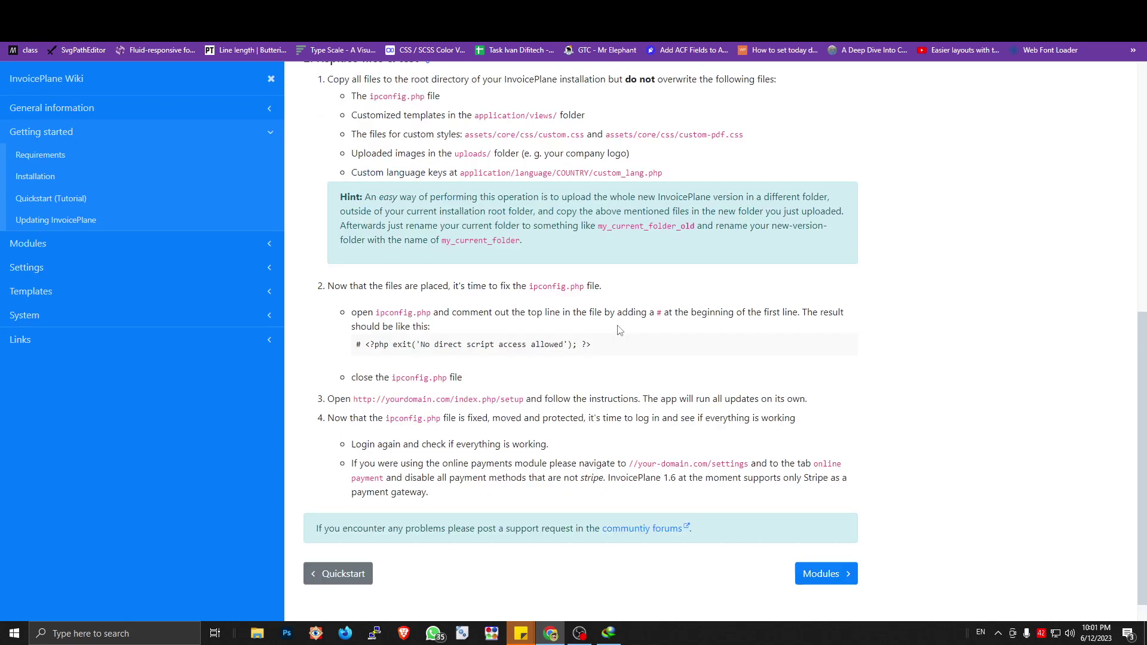
pyautogui.scroll(-10, 594, 337)
pyautogui.scroll(10, 359, 269)
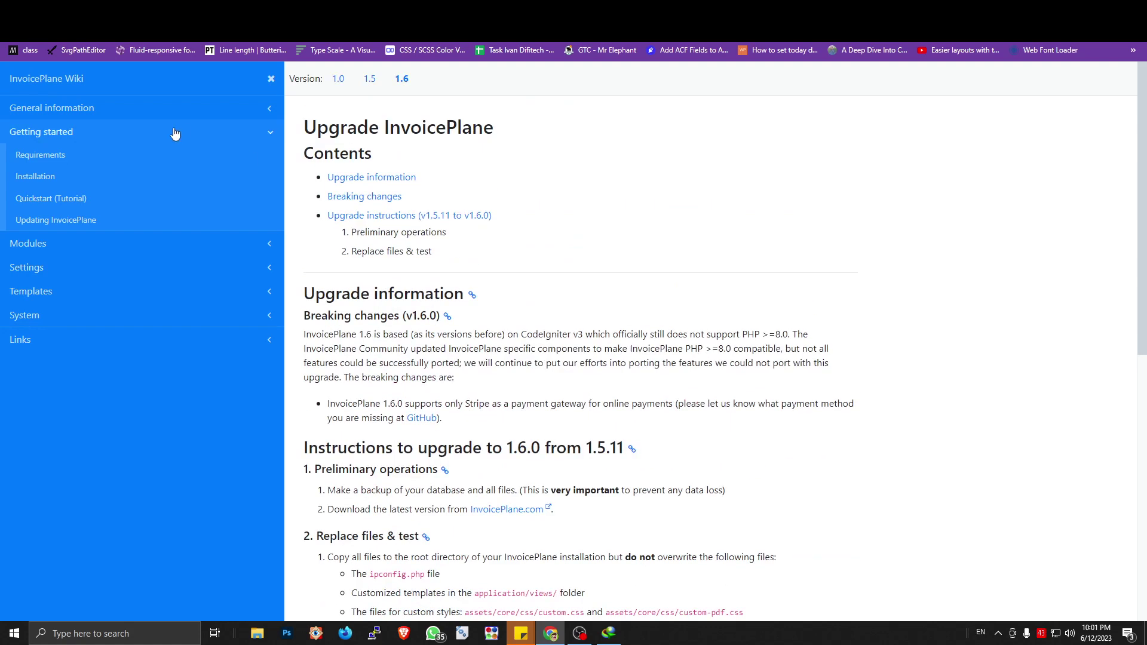
pyautogui.hotkey('alt', 'Left')
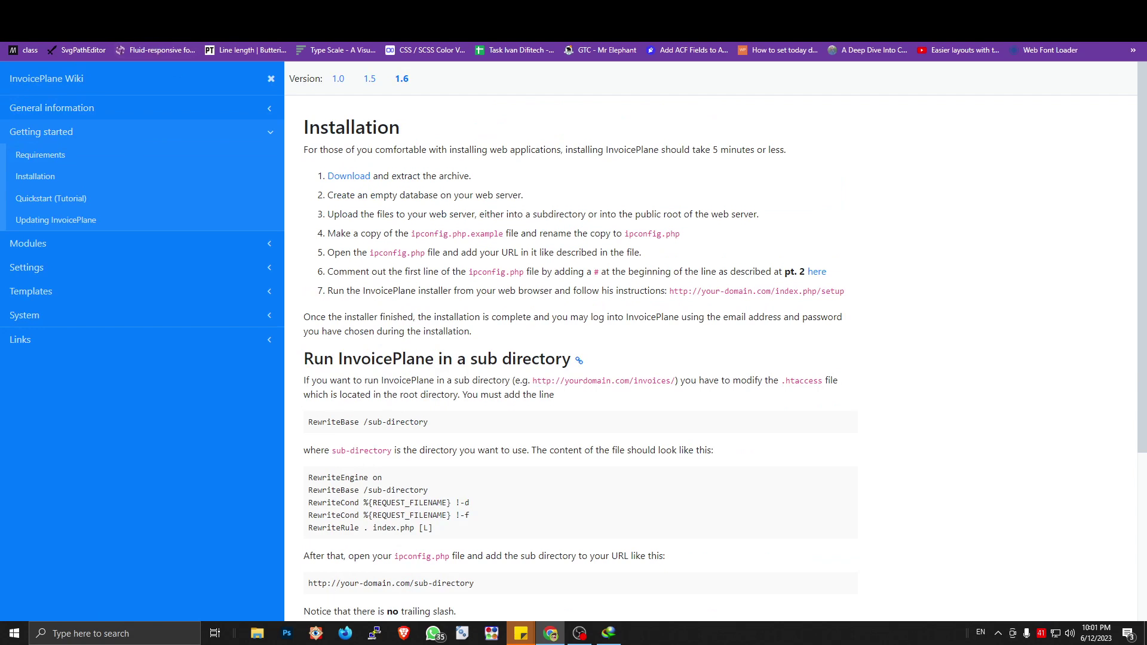
pyautogui.click(58, 339)
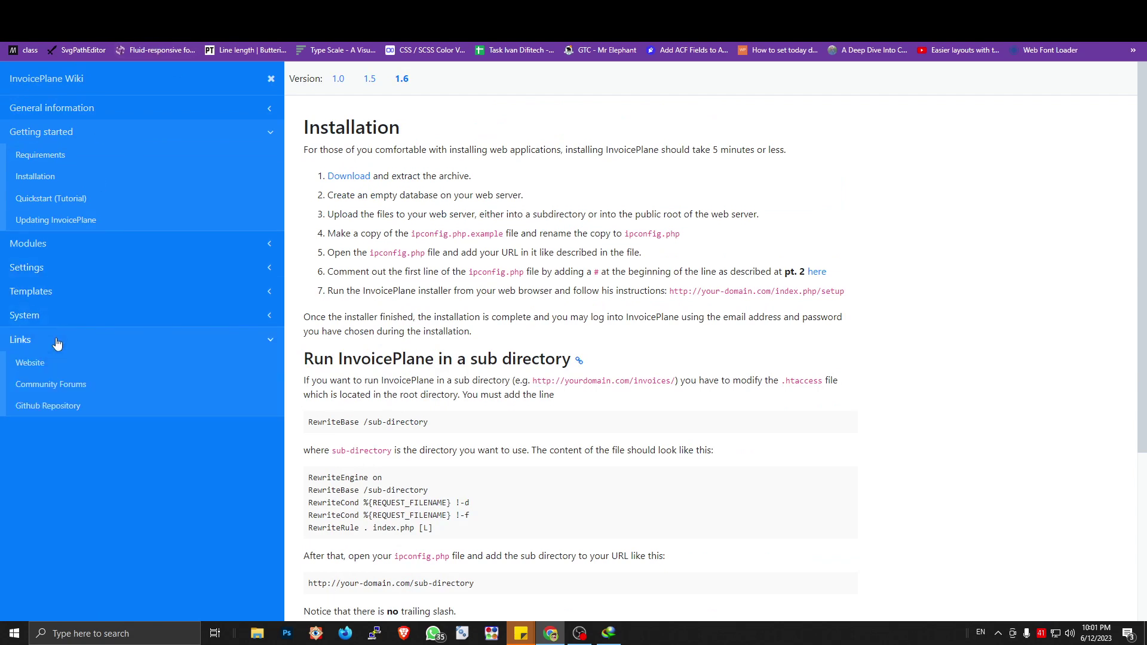
# - Open the InvoicePlane GitHub repository and scroll through its open issues
pyautogui.click(47, 406)
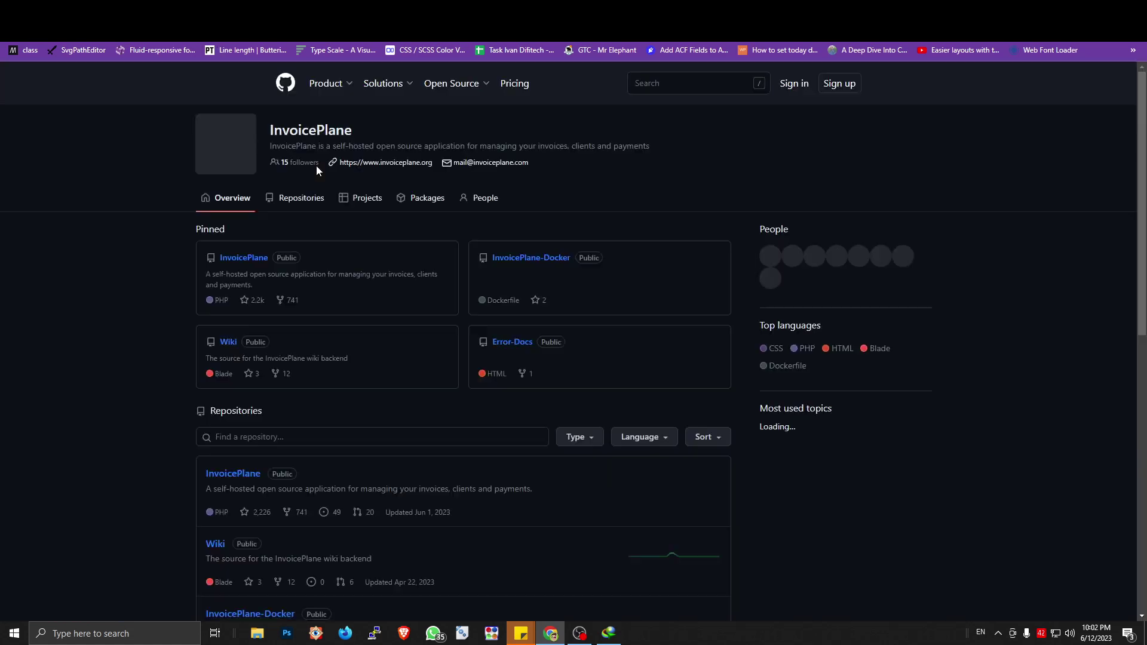
pyautogui.click(241, 258)
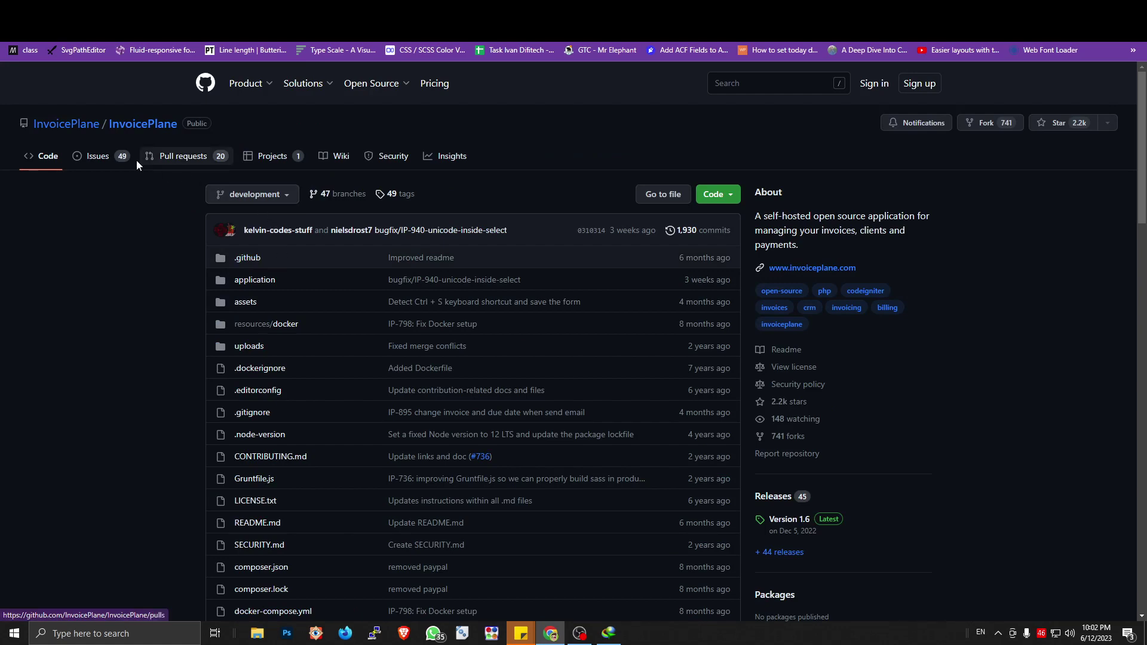
pyautogui.click(143, 158)
pyautogui.click(119, 156)
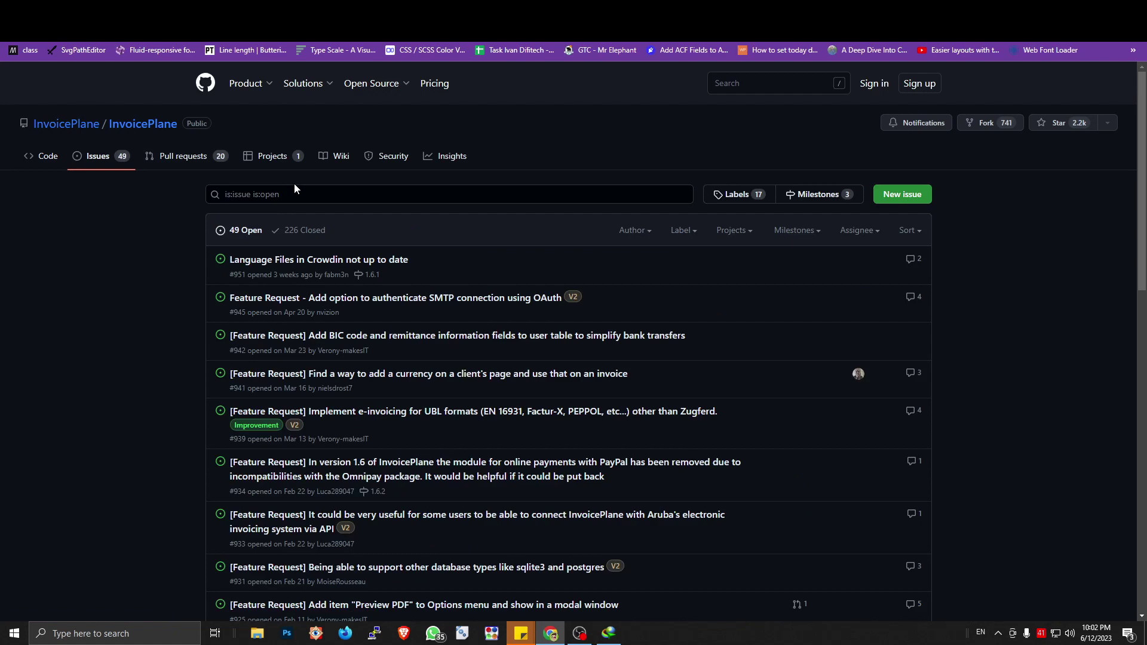
pyautogui.click(95, 274)
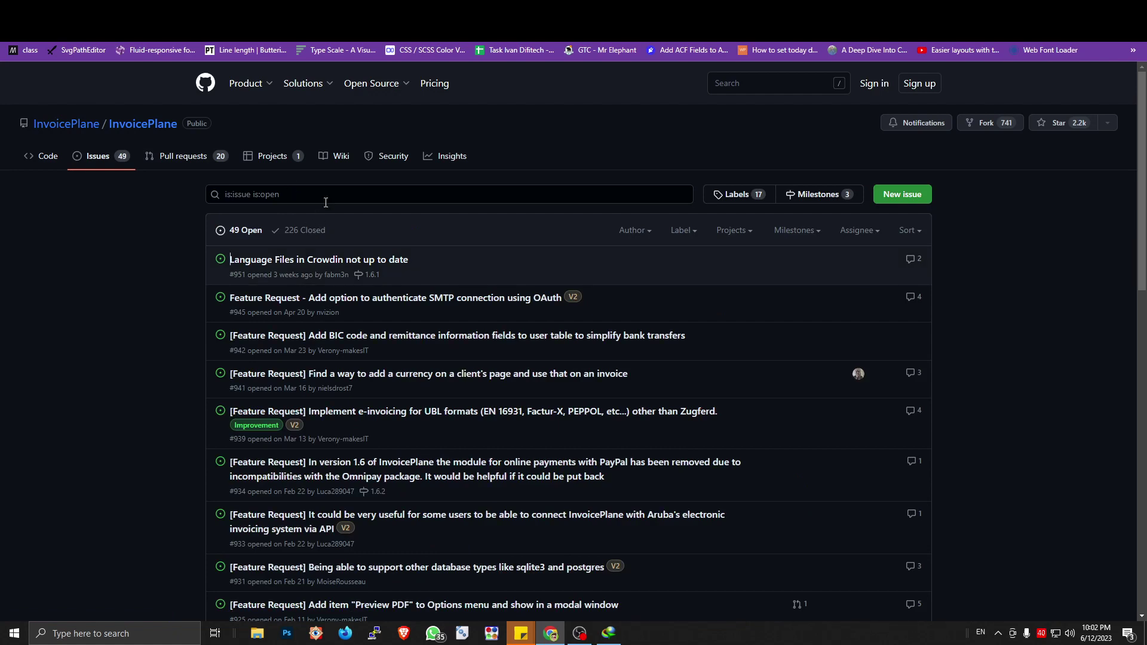
pyautogui.scroll(-6, 384, 274)
pyautogui.scroll(3, 366, 287)
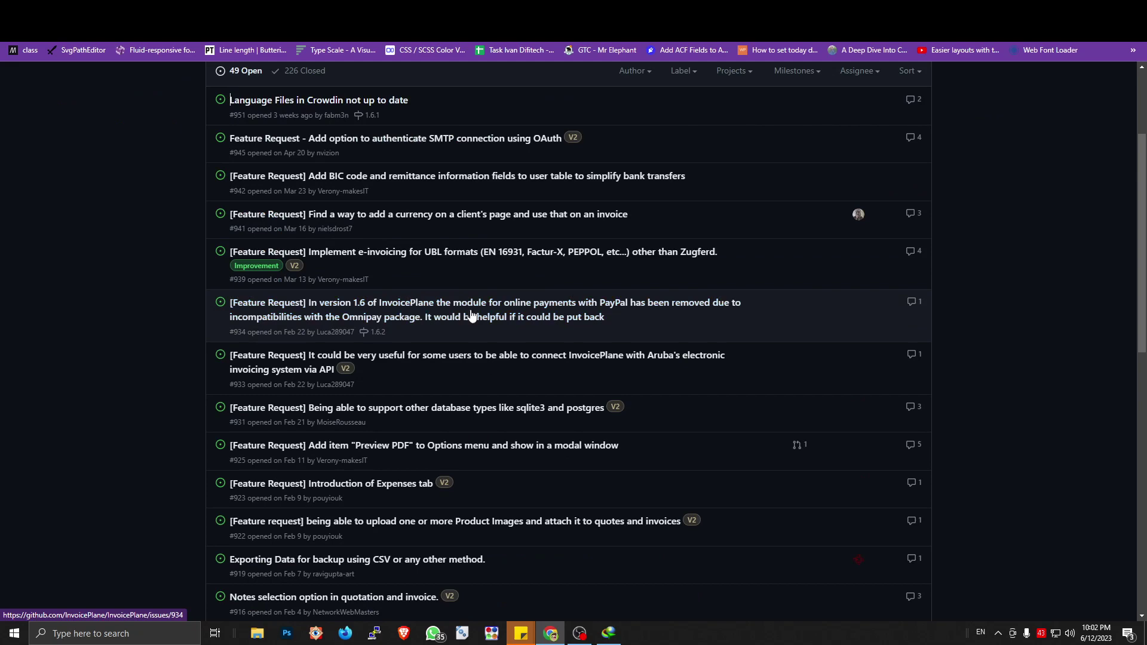
pyautogui.scroll(3, 406, 318)
# - Cycle through browser tabs back to the InvoicePlane payment form
pyautogui.hotkey('ctrl', 'Tab')
pyautogui.hotkey('ctrl', 'Tab')
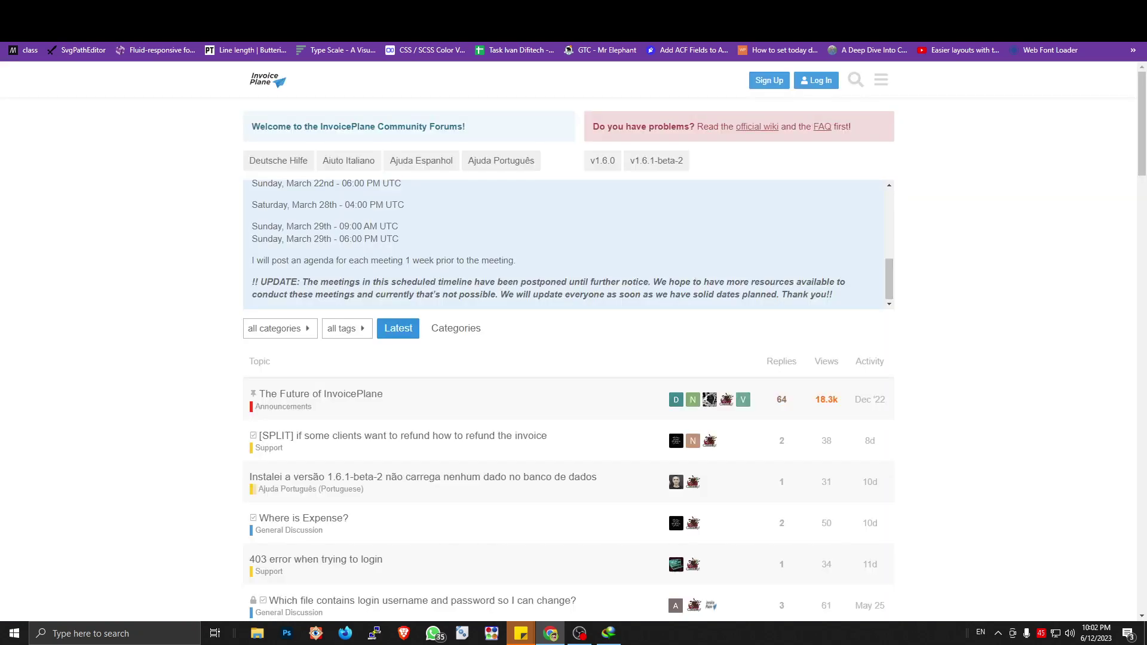
pyautogui.hotkey('ctrl', 'shift', 'Tab')
pyautogui.hotkey('ctrl', 'shift', 'Tab')
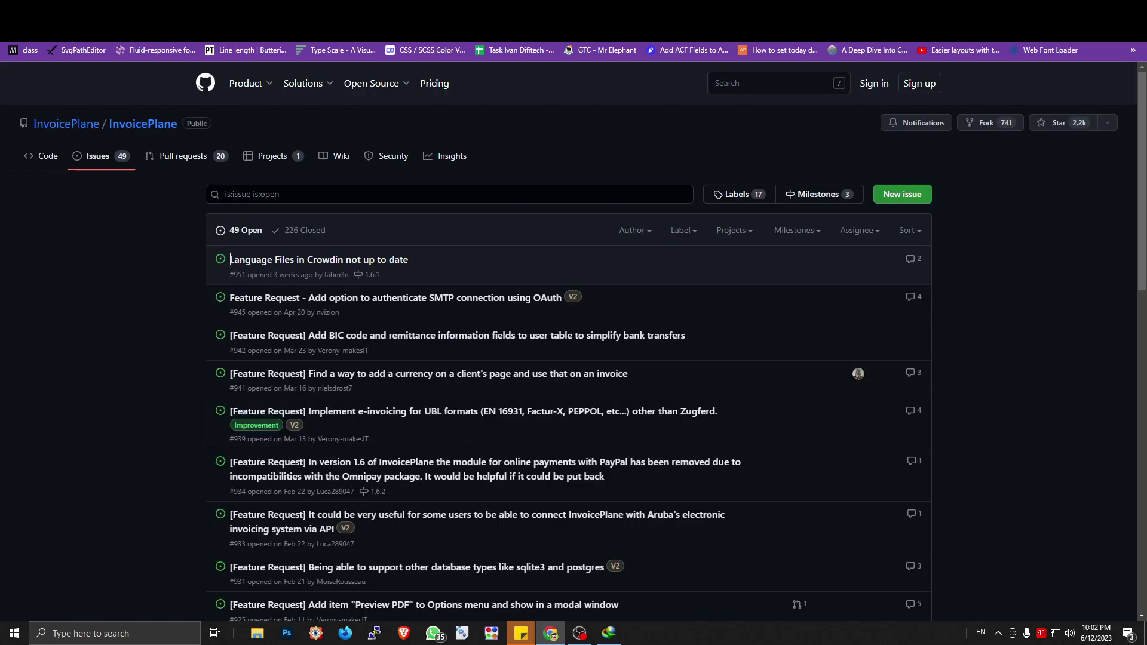
pyautogui.hotkey('ctrl', 'shift', 'Tab')
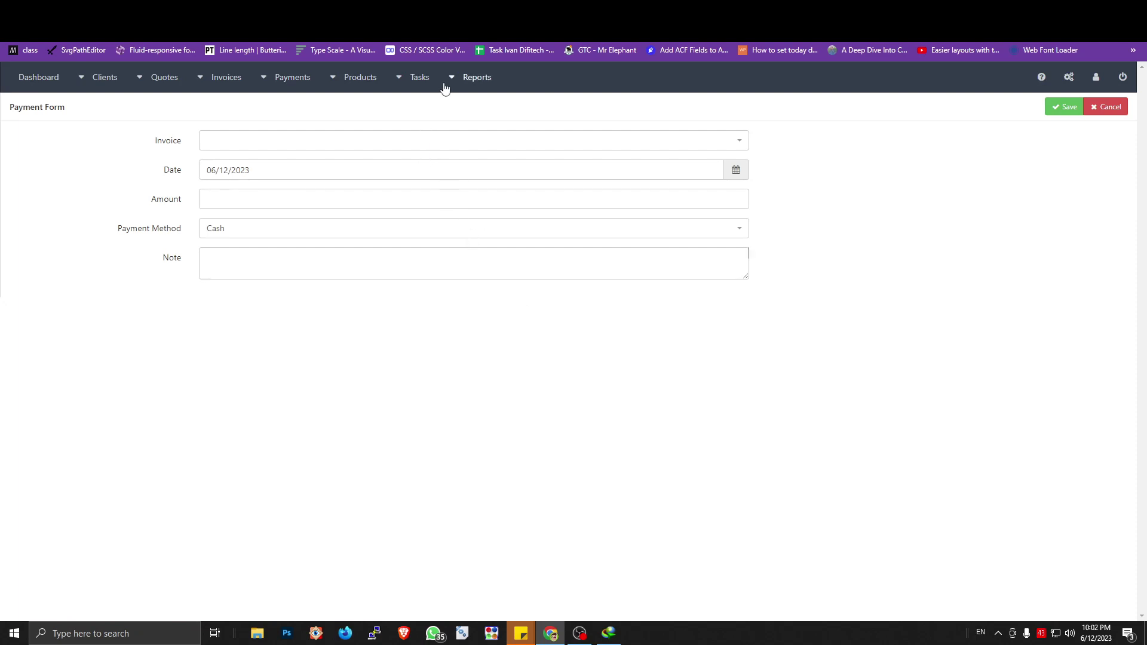
# - Start a new product and check its family, SKU, name and description fields
pyautogui.moveTo(415, 84)
pyautogui.moveTo(356, 82)
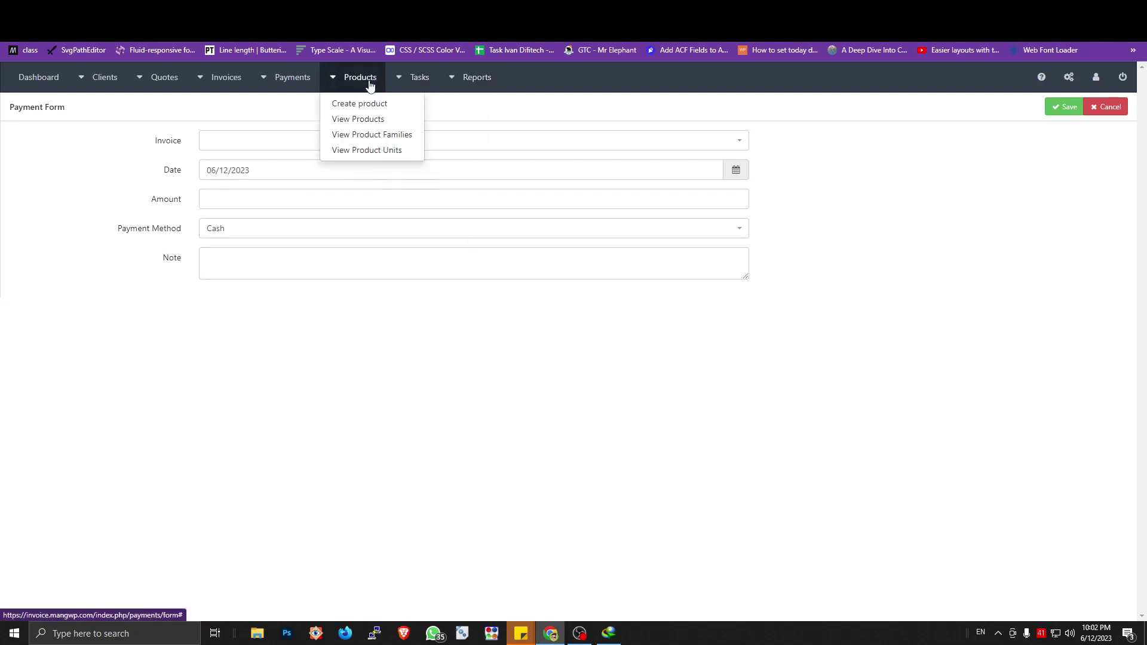
pyautogui.click(365, 104)
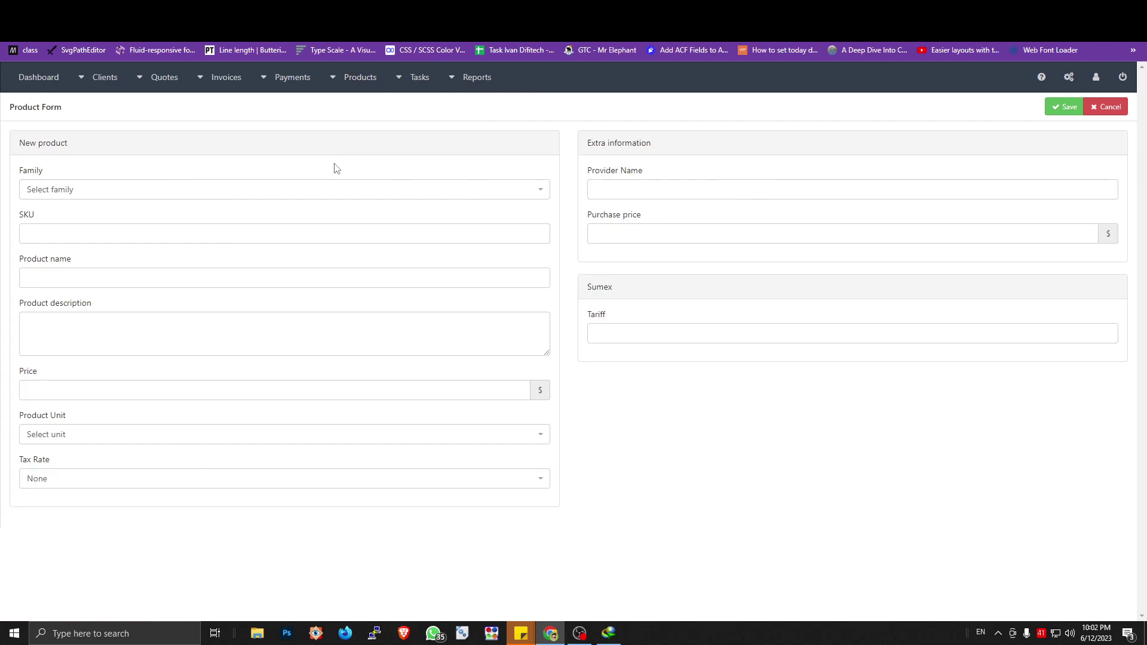
pyautogui.click(317, 195)
pyautogui.click(317, 196)
pyautogui.click(306, 232)
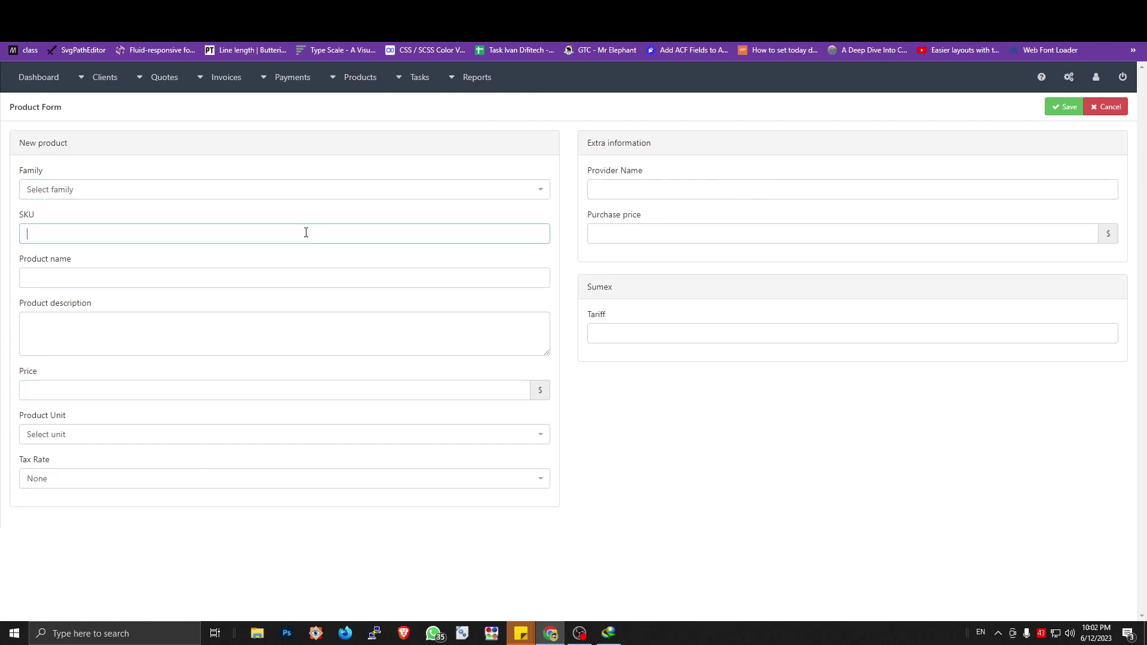
pyautogui.click(299, 273)
pyautogui.click(274, 321)
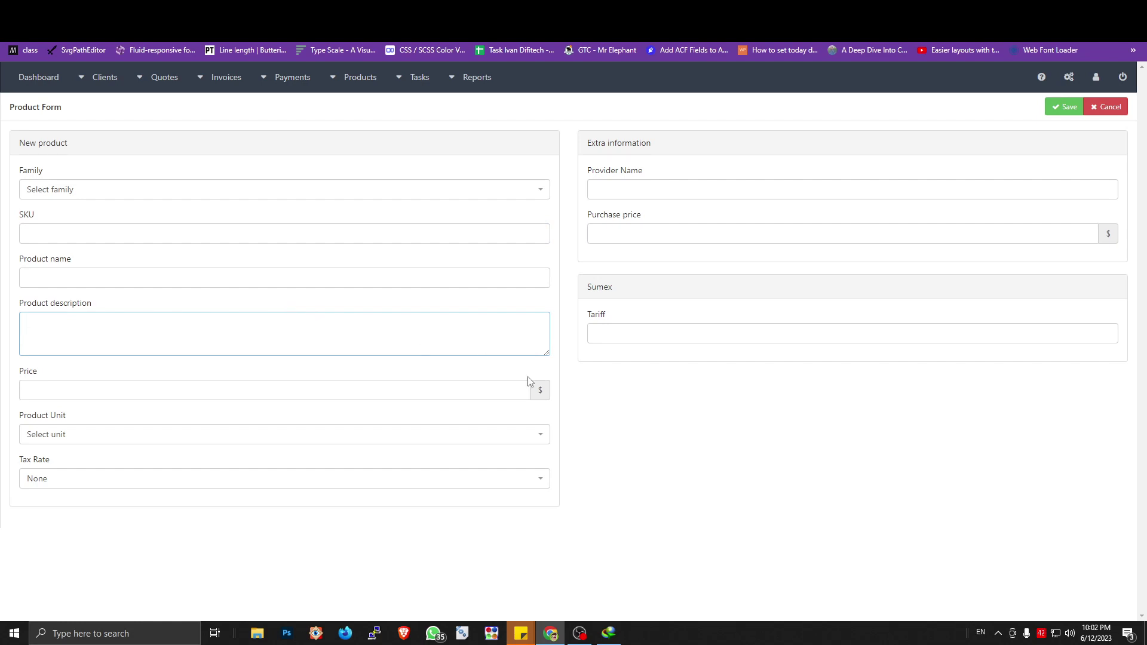
# - Check the product's Price field and unit choices, then revisit description and family
pyautogui.click(501, 391)
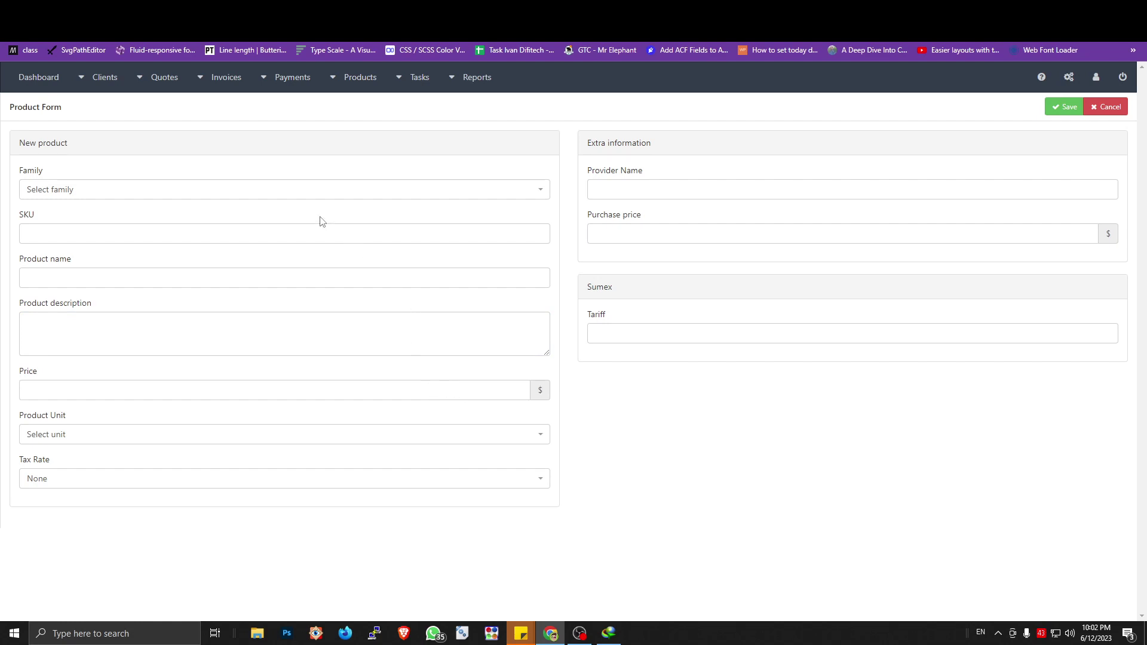
pyautogui.click(172, 436)
pyautogui.click(172, 435)
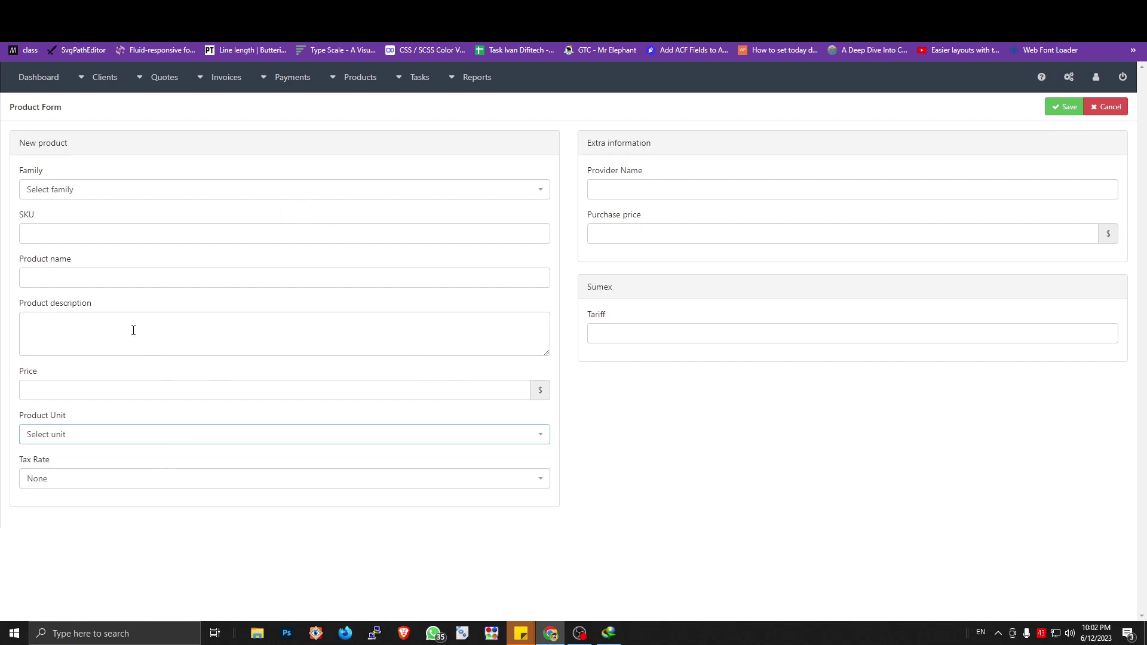
pyautogui.click(133, 327)
pyautogui.click(111, 197)
pyautogui.click(224, 136)
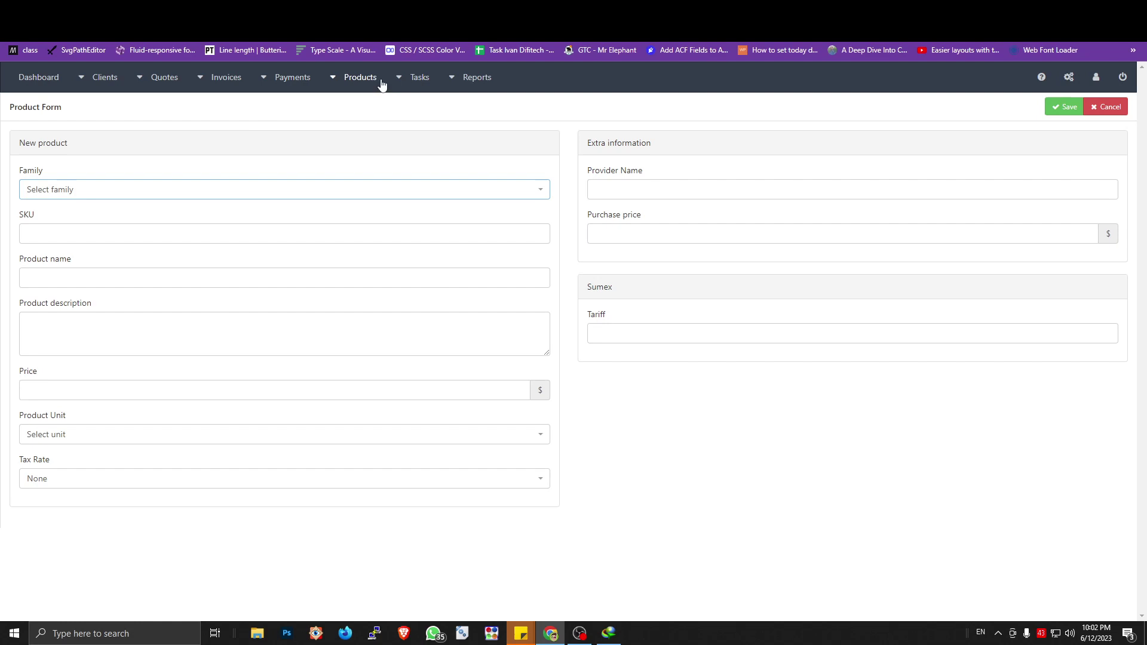
# - Open a blank Create Task form from the Tasks menu
pyautogui.click(358, 77)
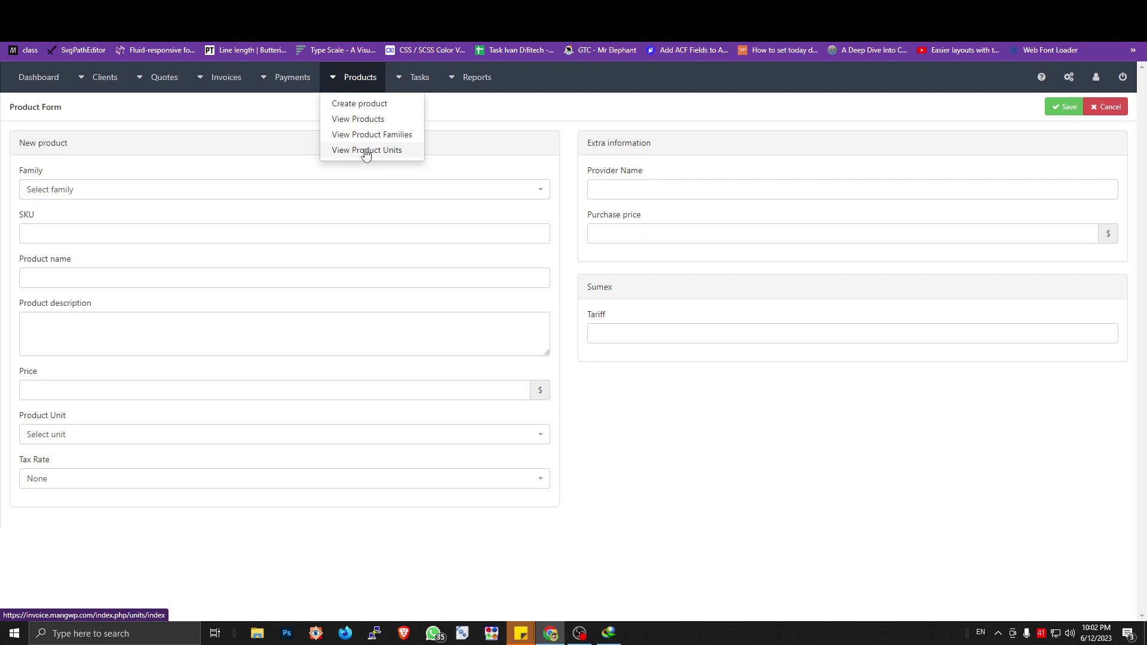
pyautogui.click(418, 78)
pyautogui.click(421, 105)
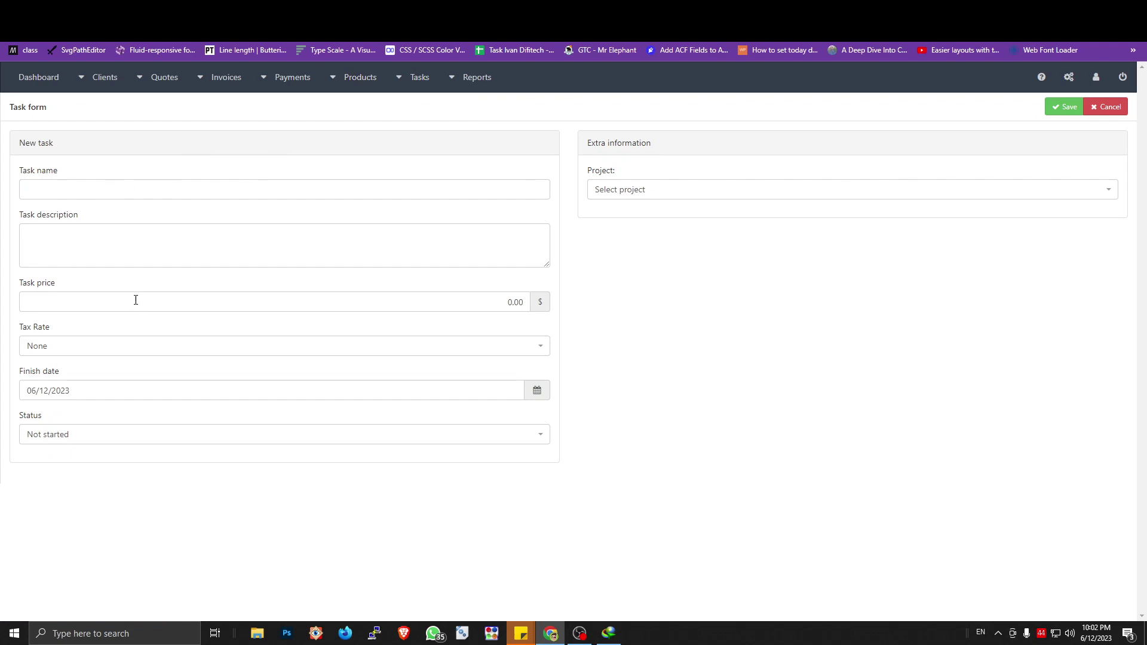
pyautogui.click(638, 191)
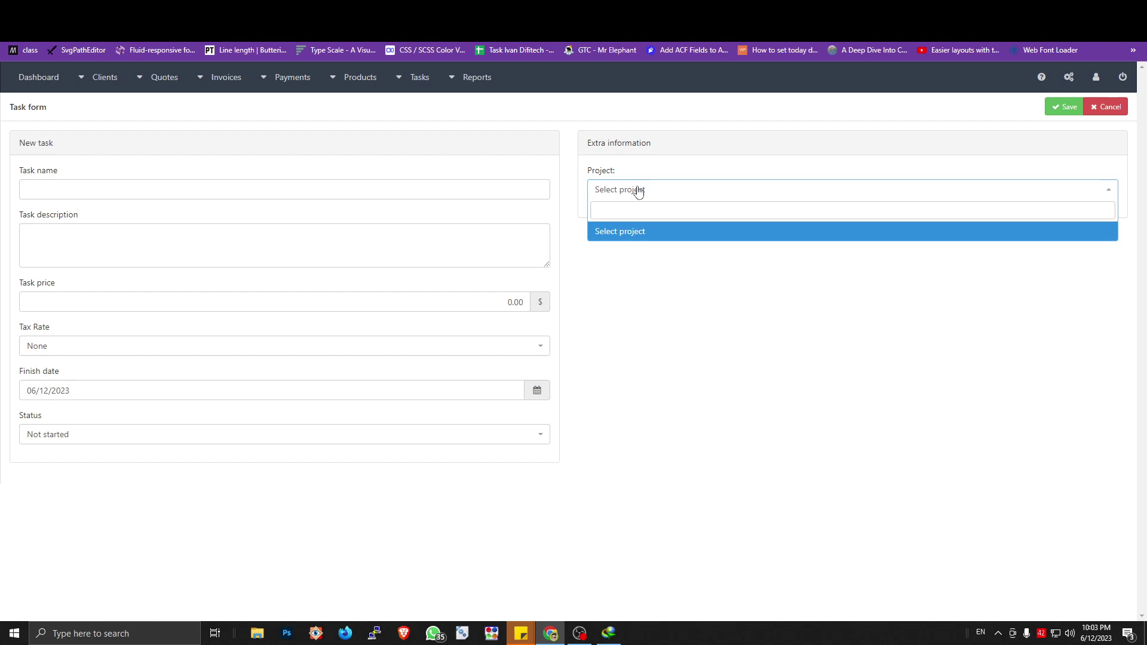
pyautogui.click(626, 300)
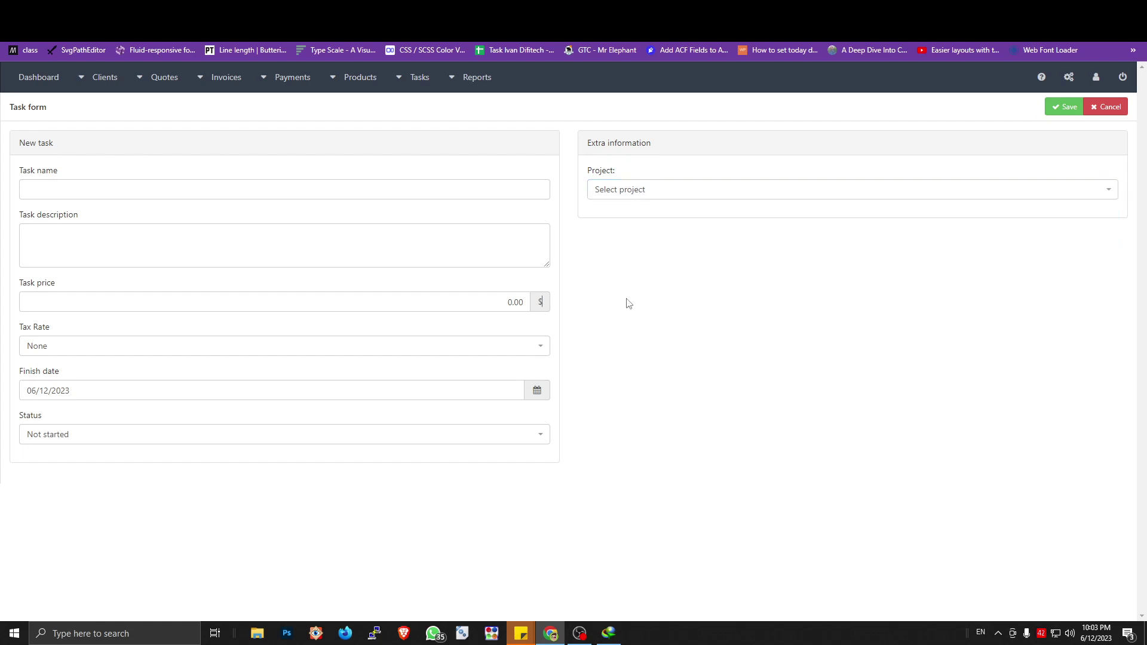
pyautogui.click(225, 185)
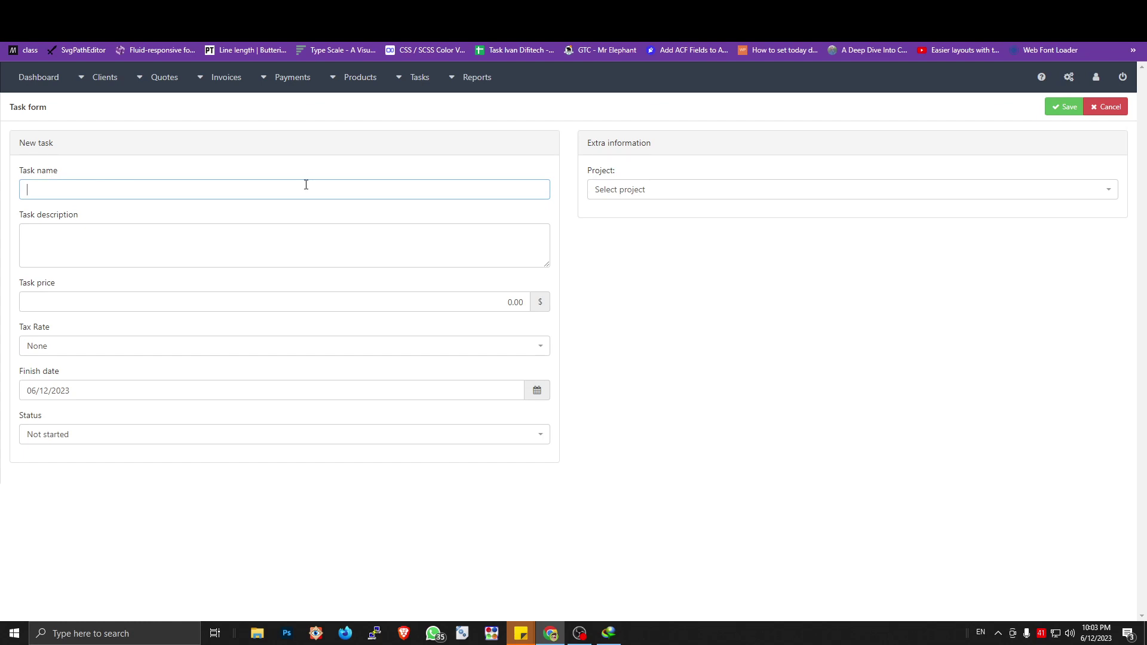
pyautogui.click(215, 298)
pyautogui.click(586, 281)
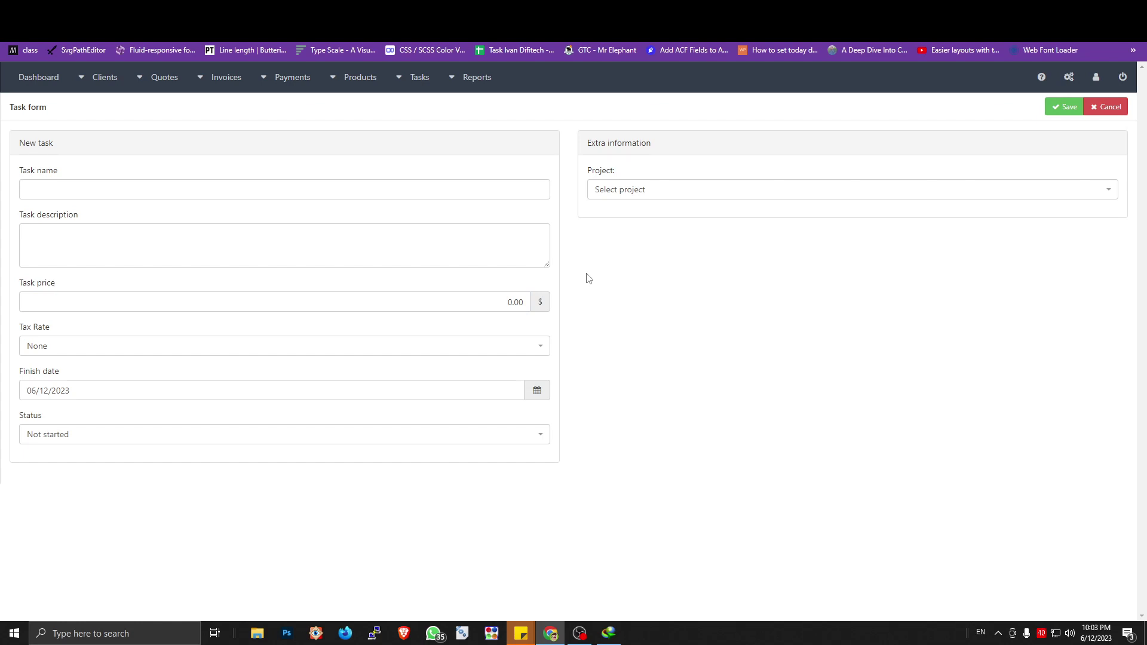
pyautogui.click(637, 190)
pyautogui.click(626, 302)
pyautogui.click(589, 270)
pyautogui.click(427, 83)
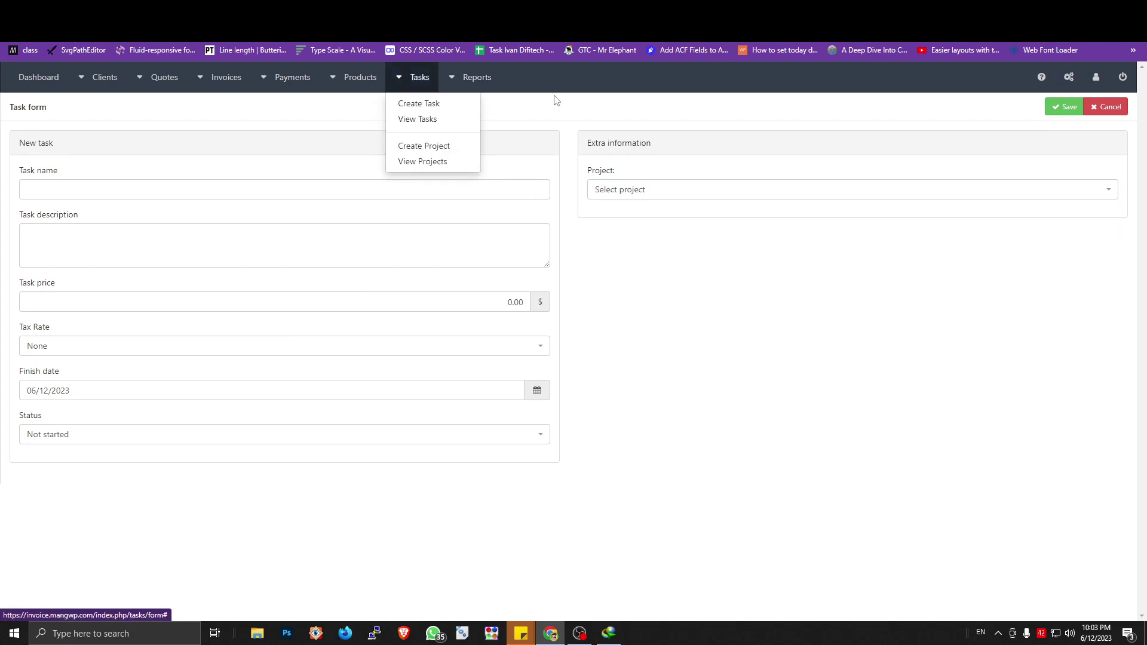
pyautogui.click(633, 264)
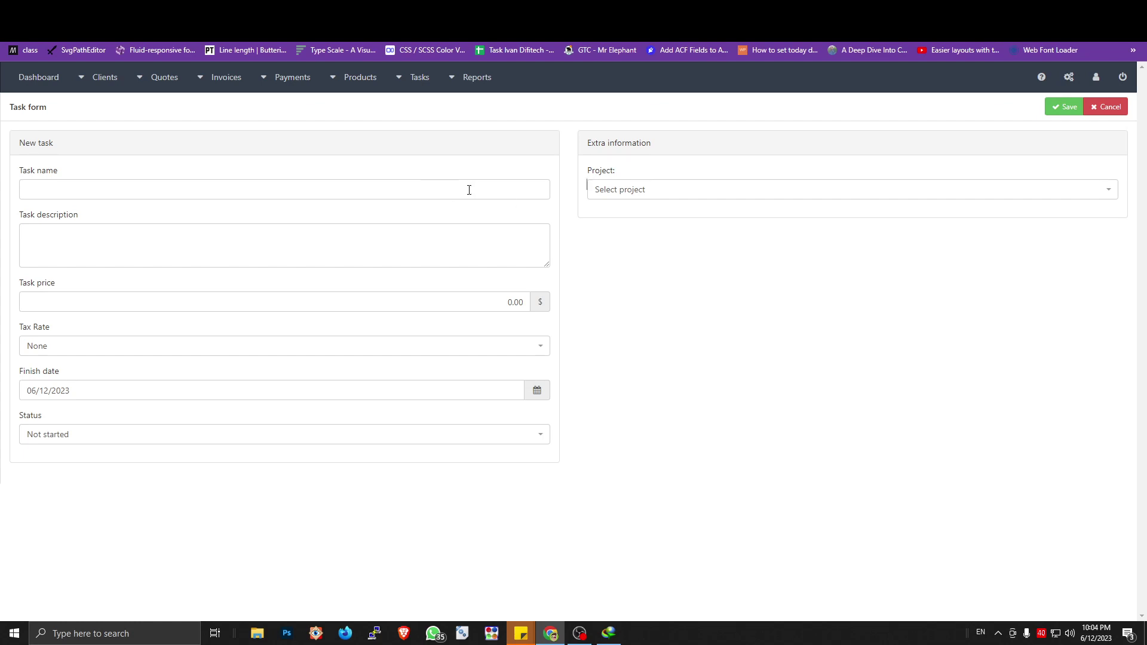
pyautogui.click(427, 242)
pyautogui.press('Tab')
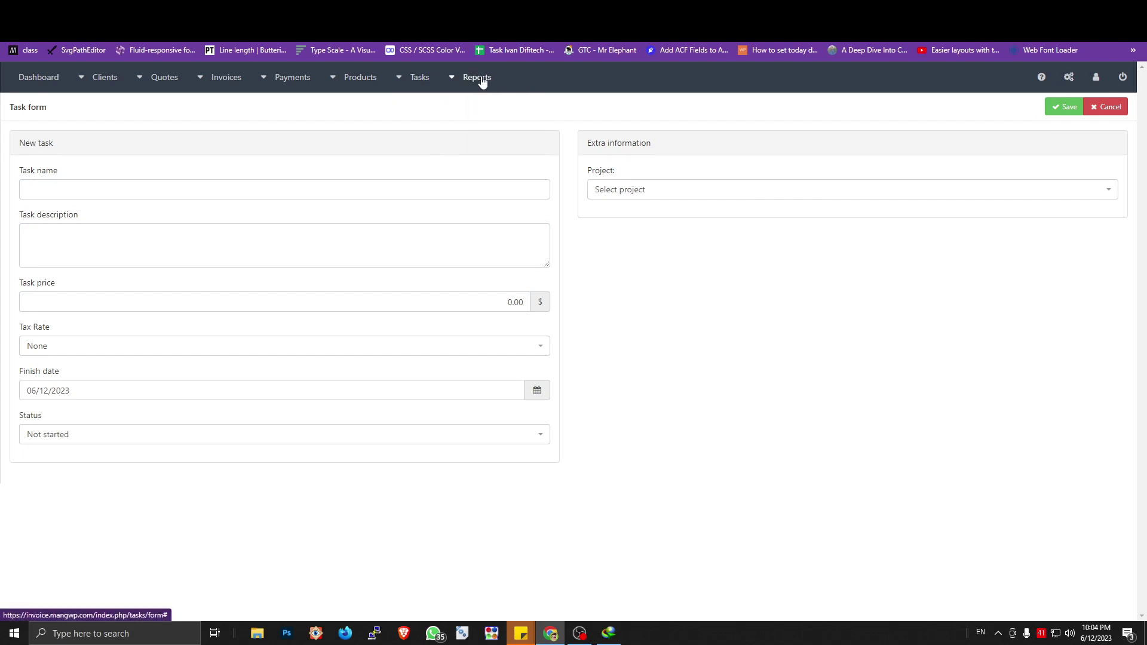
# - Run the Invoice Aging report and dismiss the download manager's trial warning
pyautogui.click(485, 104)
pyautogui.click(348, 178)
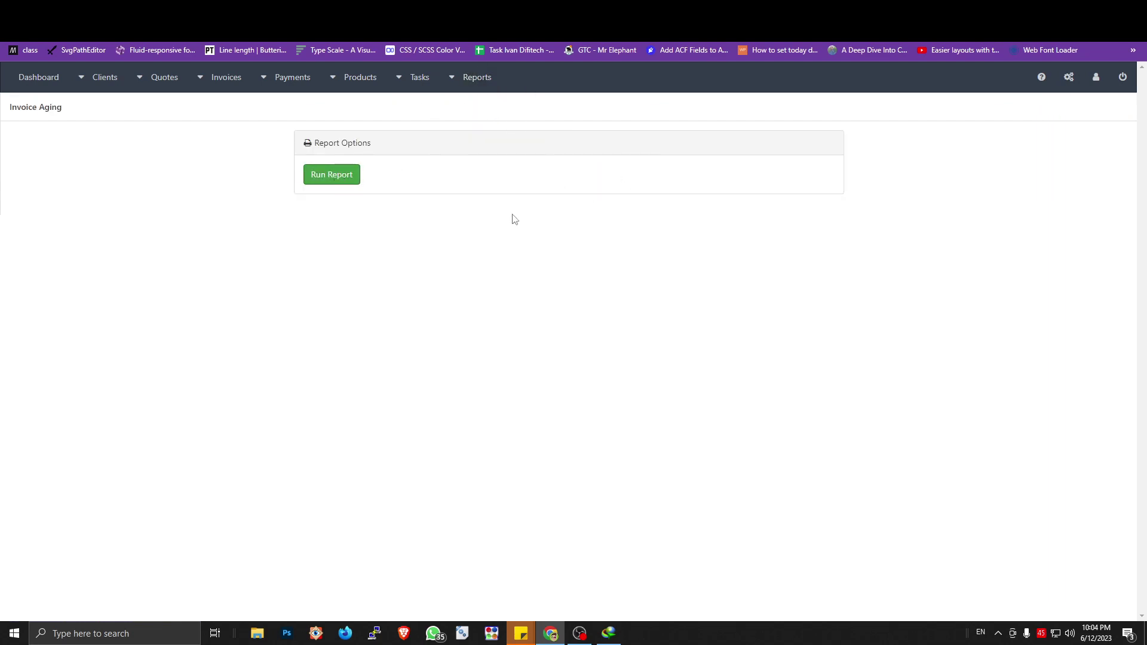
pyautogui.click(644, 354)
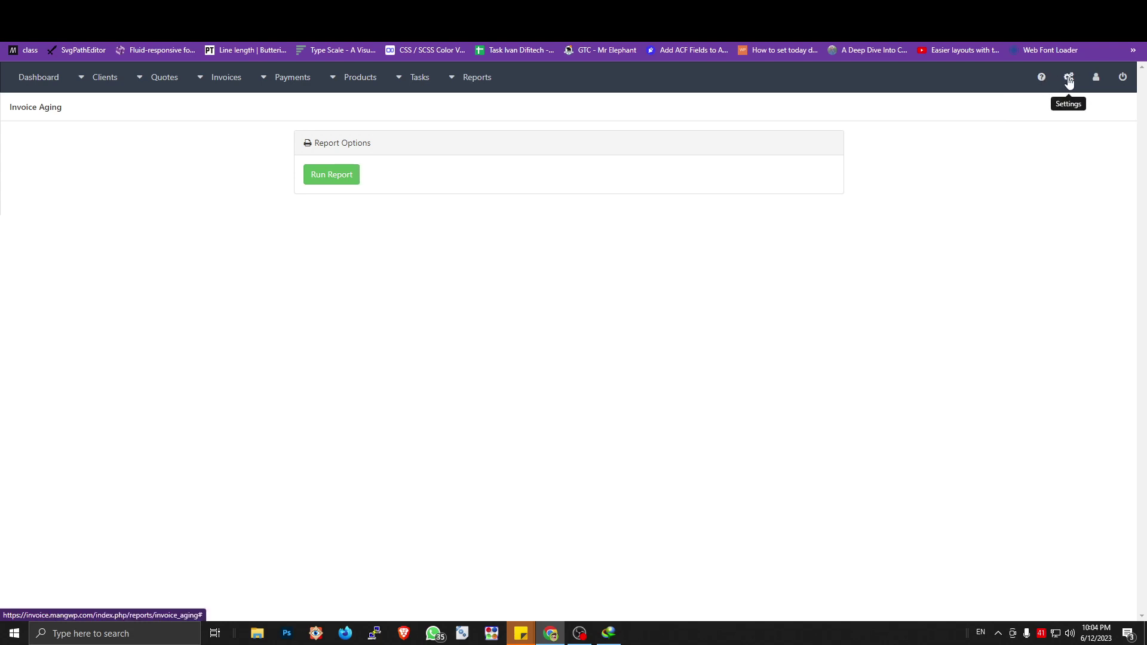
pyautogui.click(1068, 78)
pyautogui.click(1037, 104)
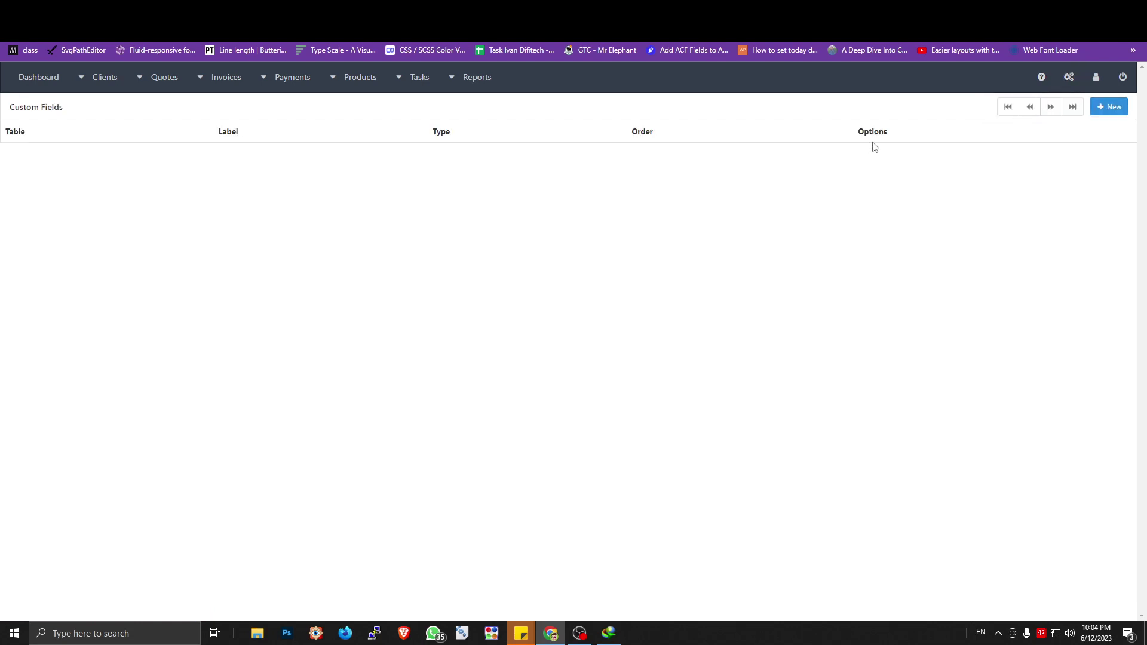
pyautogui.click(1108, 108)
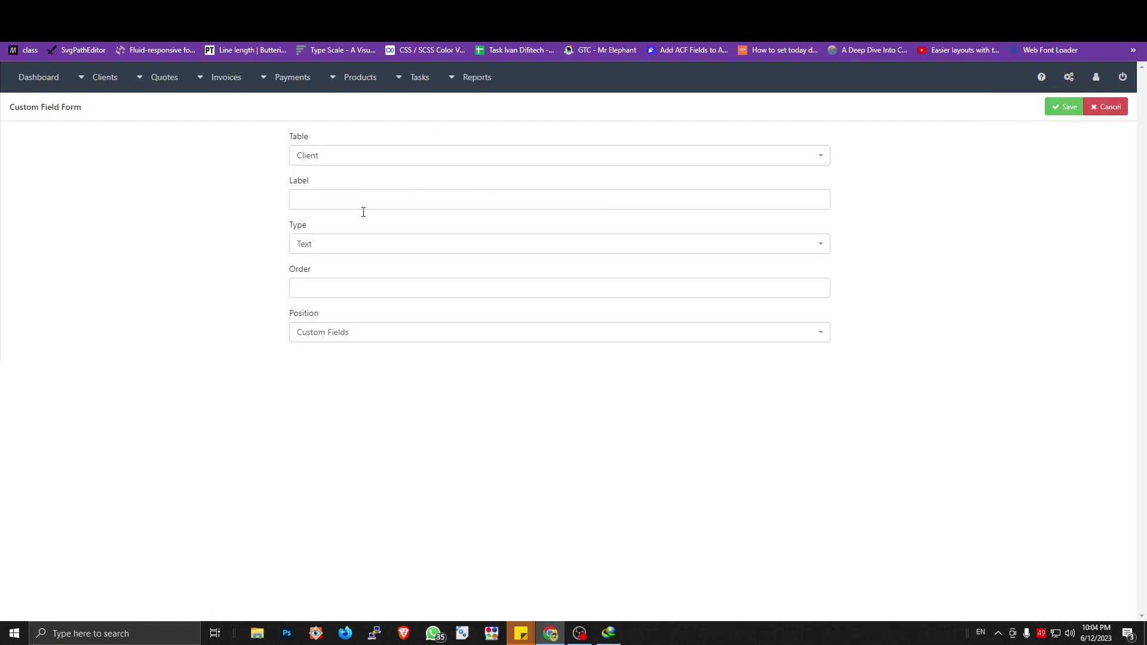
pyautogui.click(334, 158)
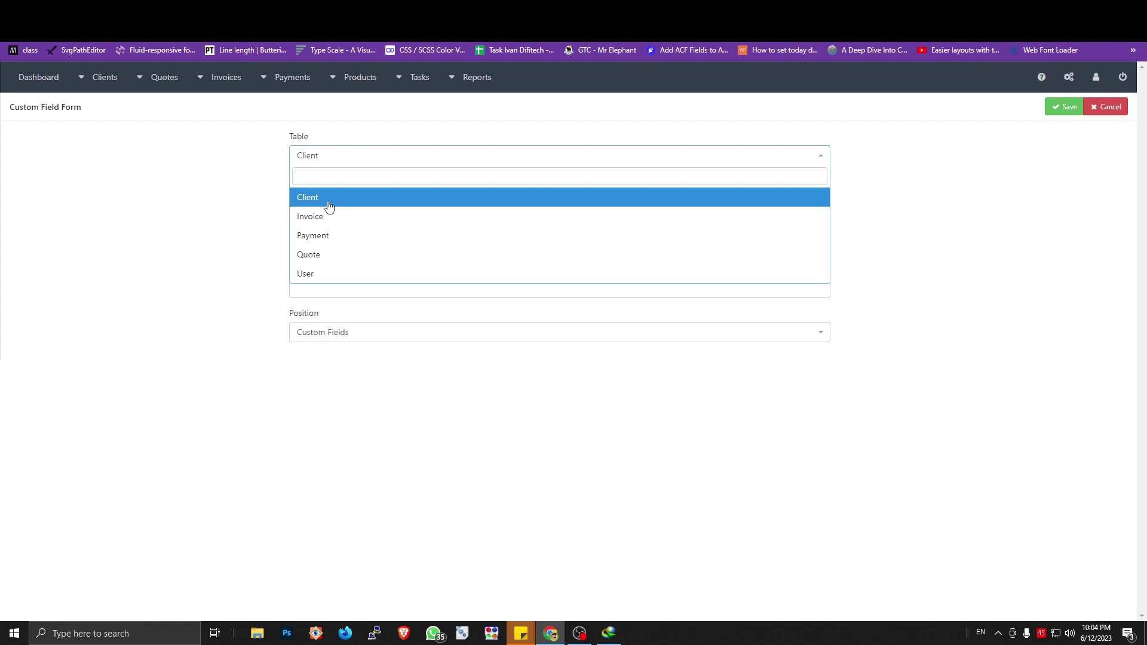
pyautogui.click(48, 158)
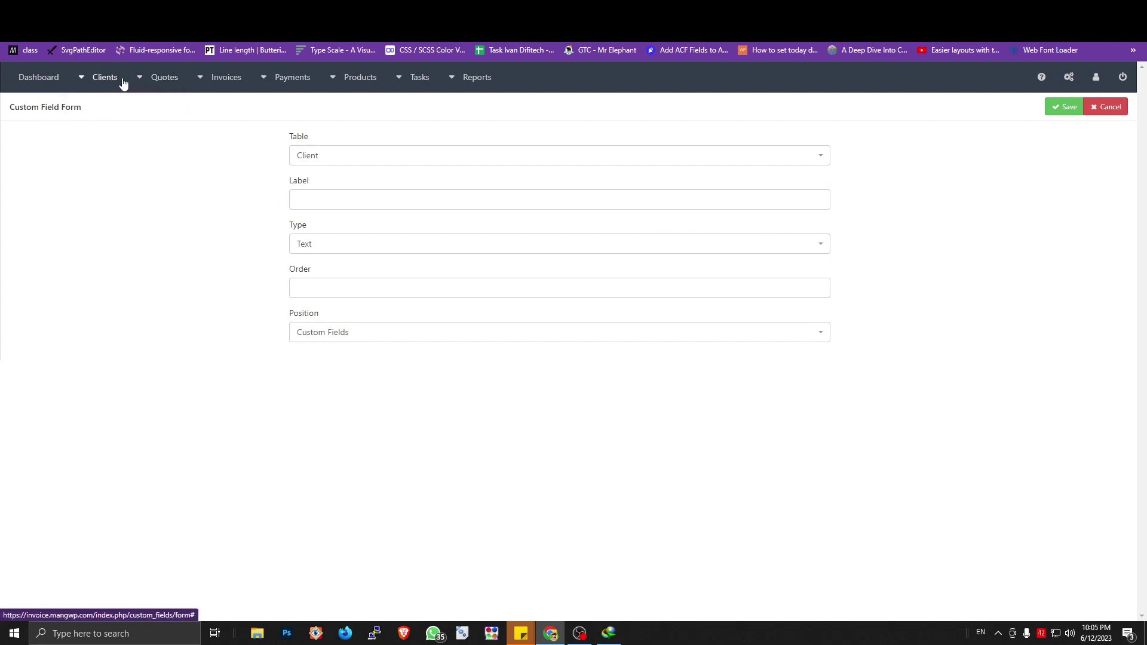
pyautogui.moveTo(123, 92)
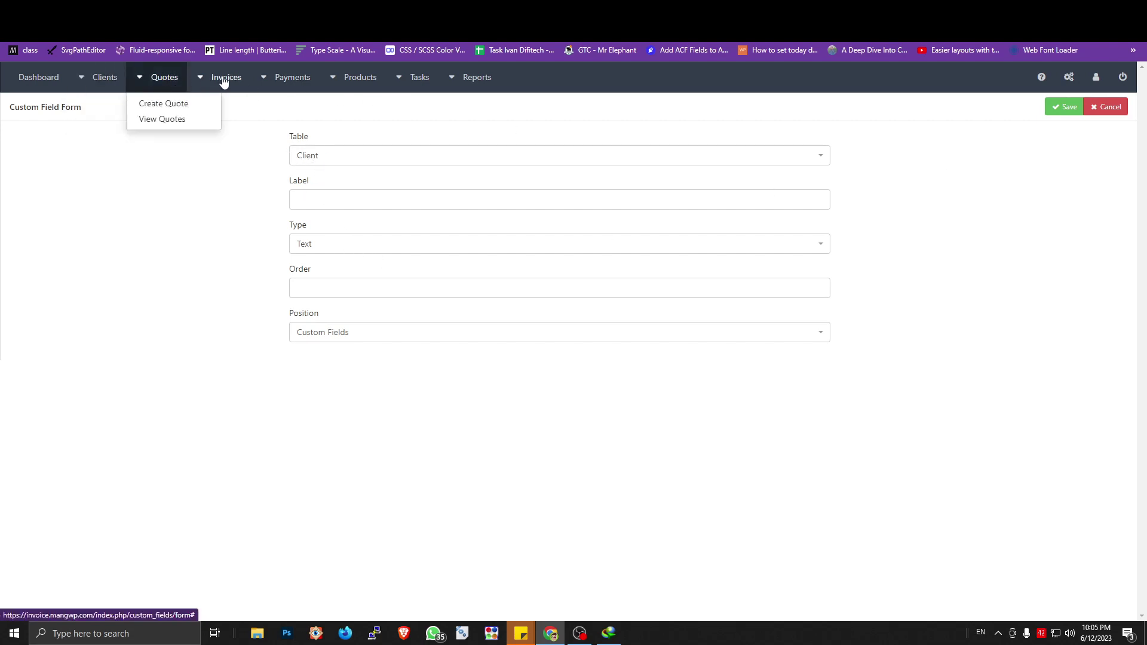
pyautogui.moveTo(297, 83)
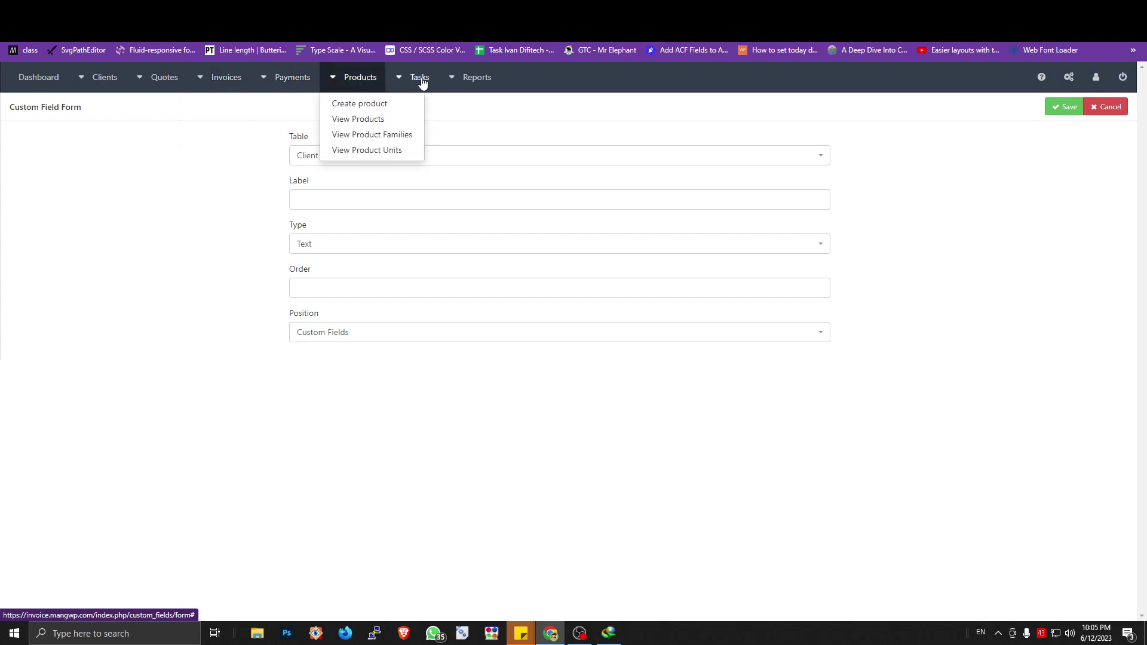
pyautogui.moveTo(429, 88)
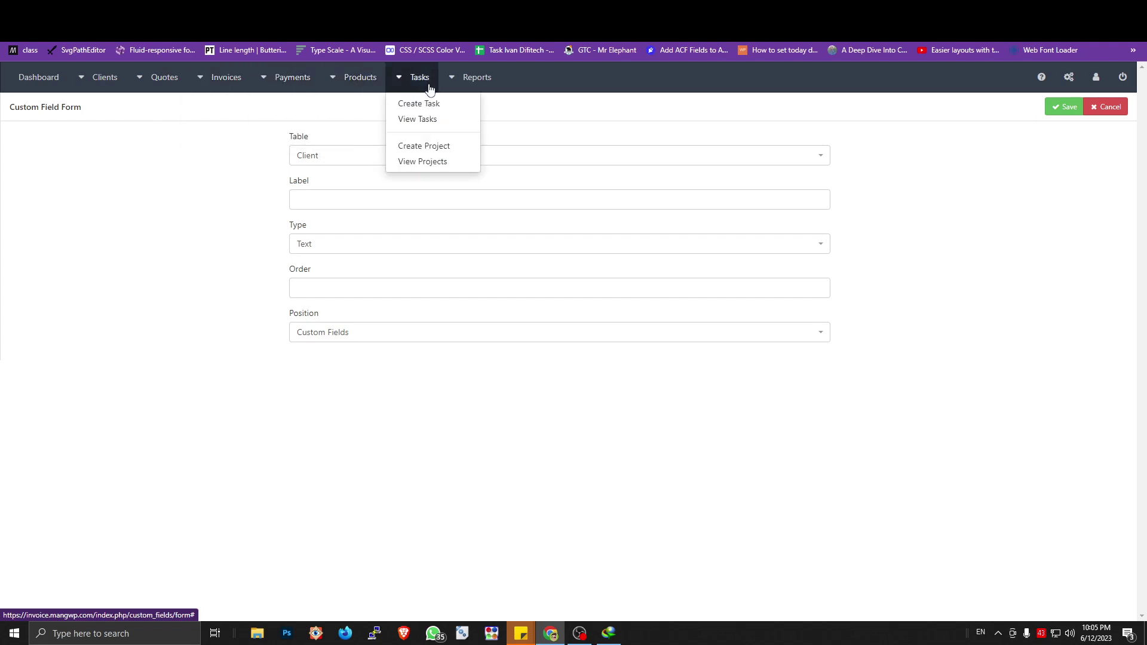
# - Discard the new custom field, then start and abandon a new payment method
pyautogui.click(1094, 108)
pyautogui.moveTo(1072, 82)
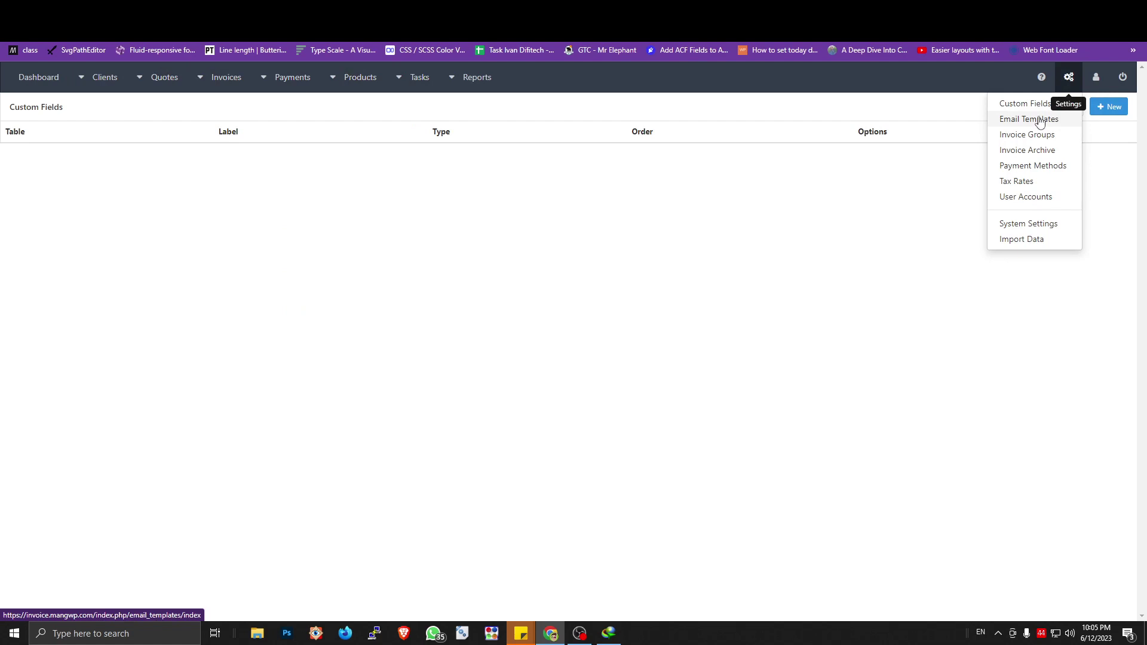
pyautogui.click(1021, 166)
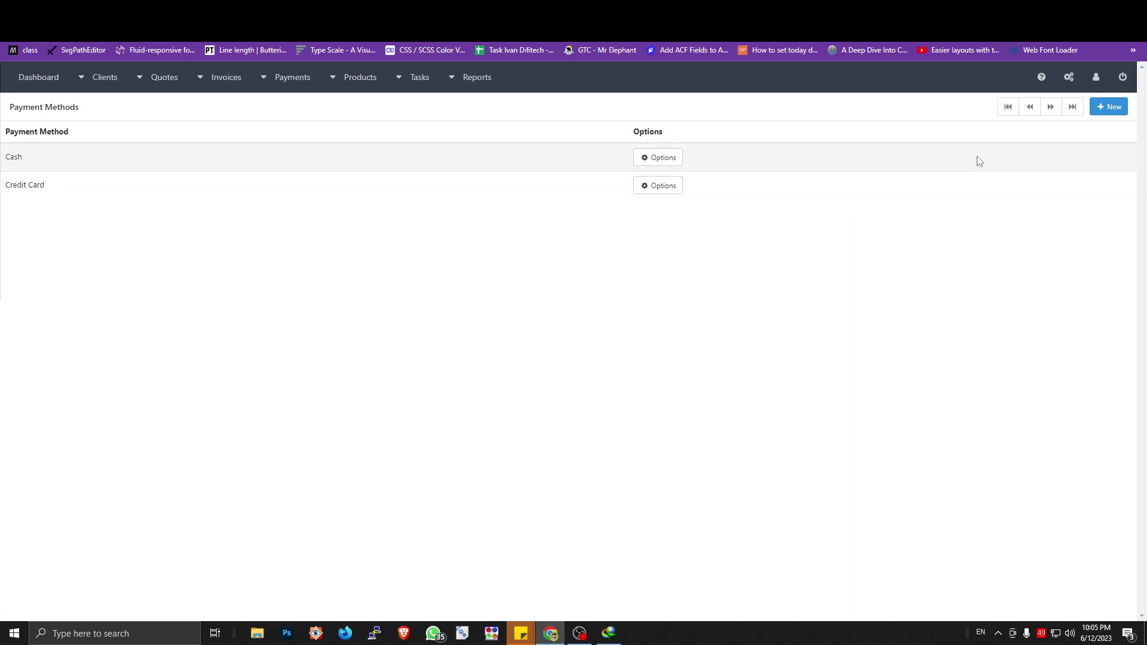
pyautogui.click(1109, 107)
pyautogui.click(340, 134)
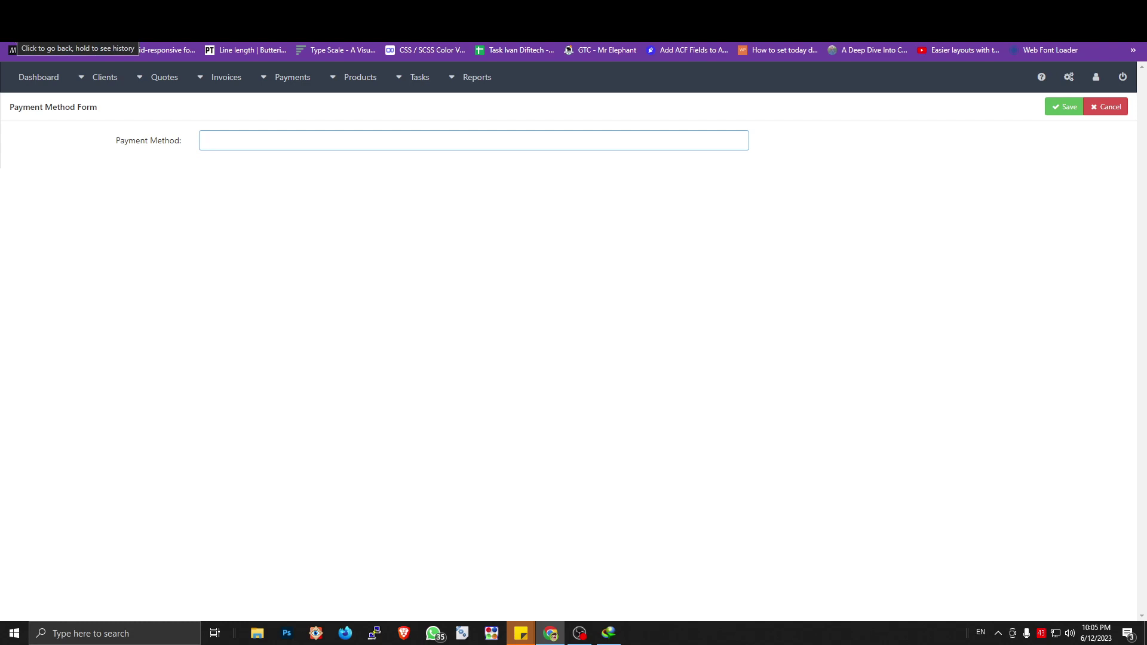
pyautogui.click(1099, 107)
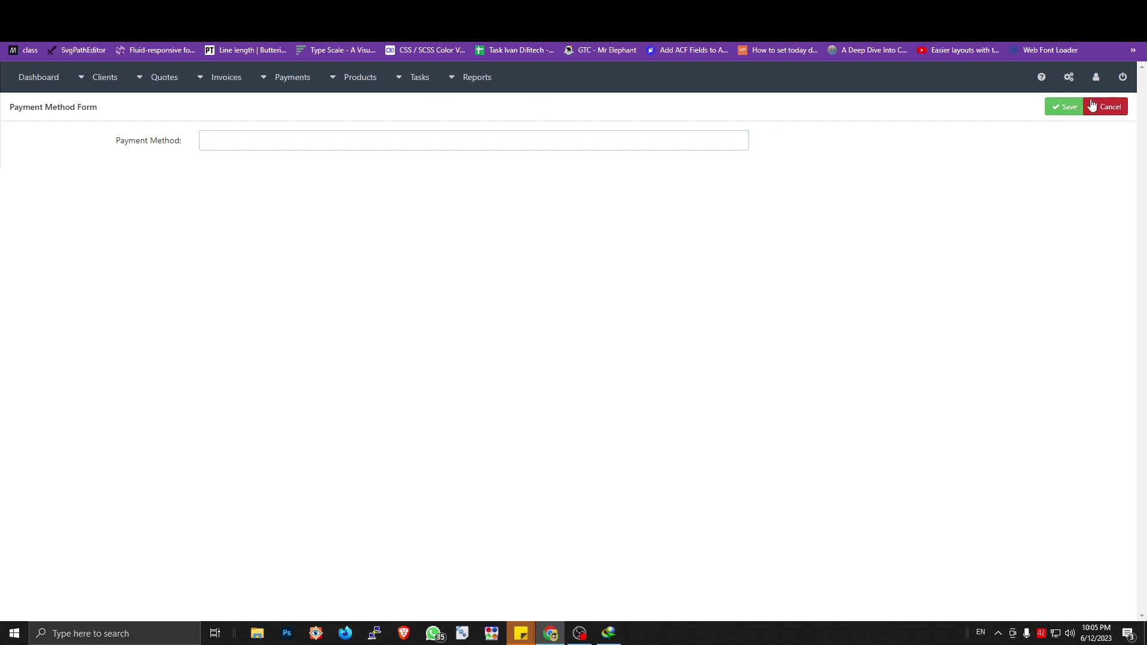
# - Review the Tax Rates and User Accounts settings pages, ending back on Tax Rates
pyautogui.click(1070, 79)
pyautogui.click(1023, 181)
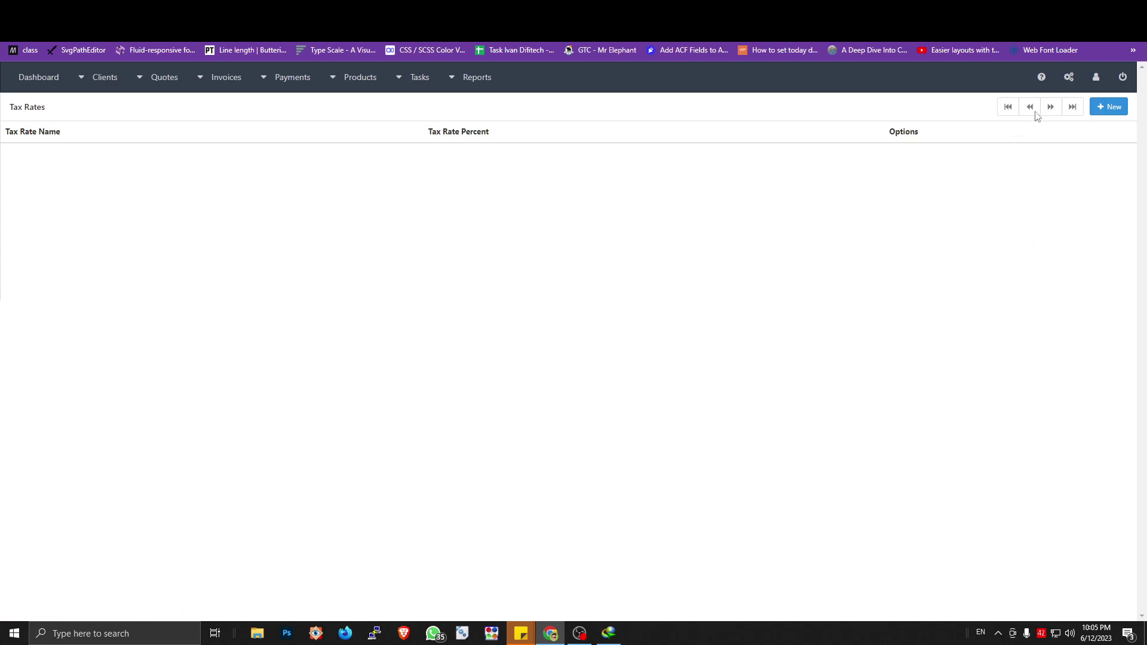
pyautogui.click(1071, 79)
pyautogui.click(1024, 197)
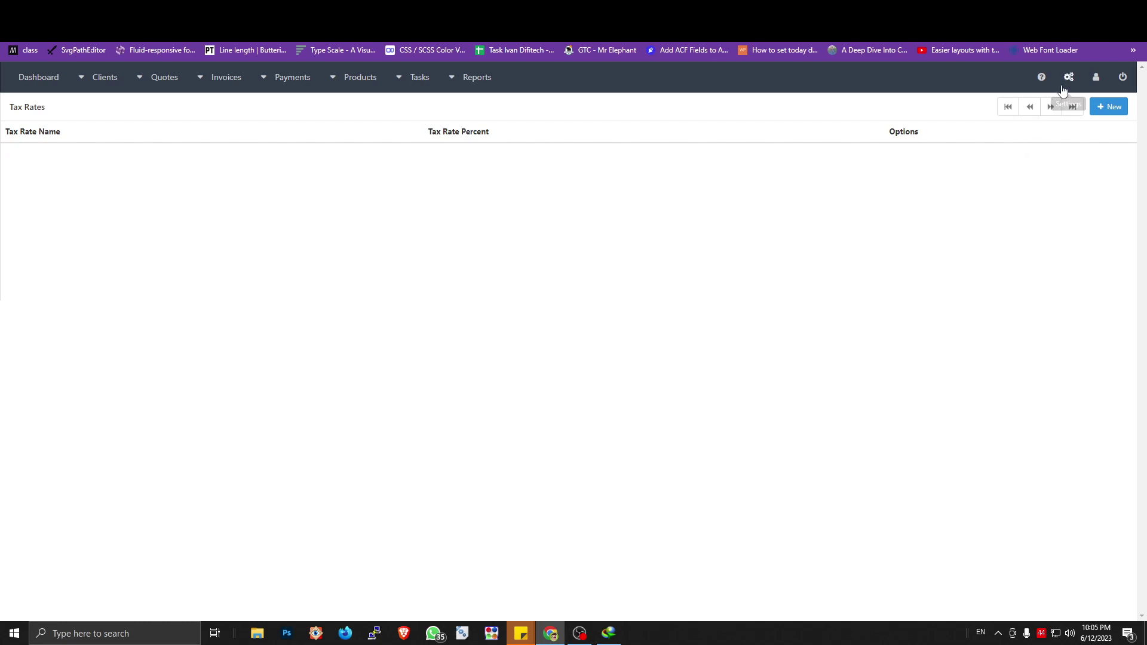
pyautogui.click(1069, 77)
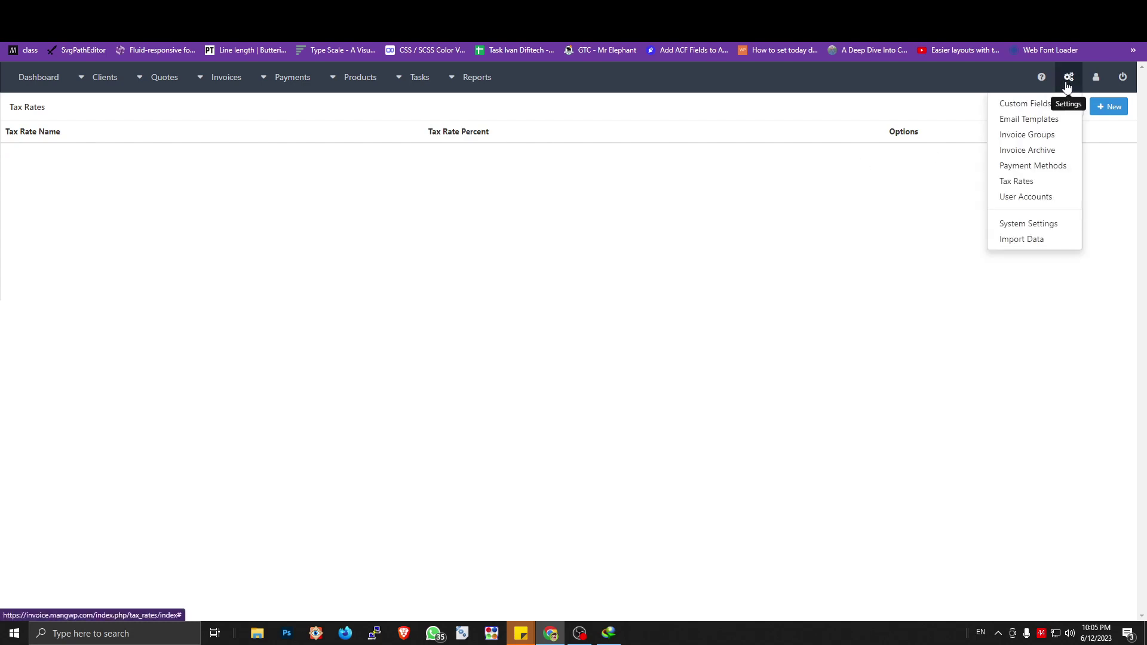
# - In System Settings, set the interface language to Indonesian
pyautogui.click(1028, 224)
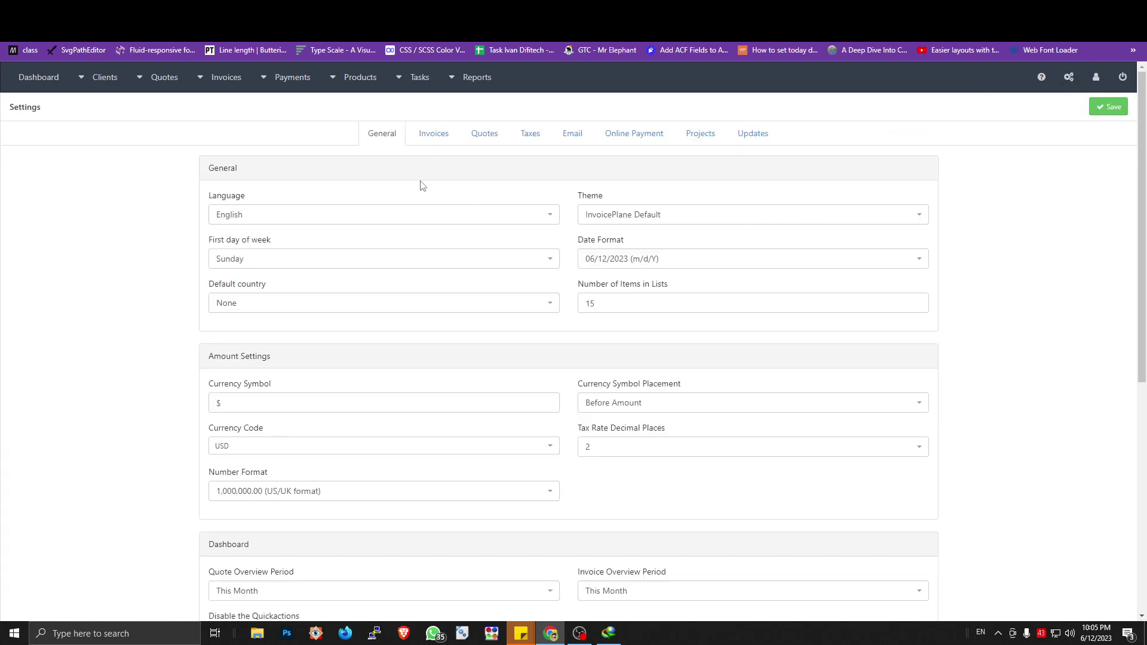
pyautogui.click(390, 220)
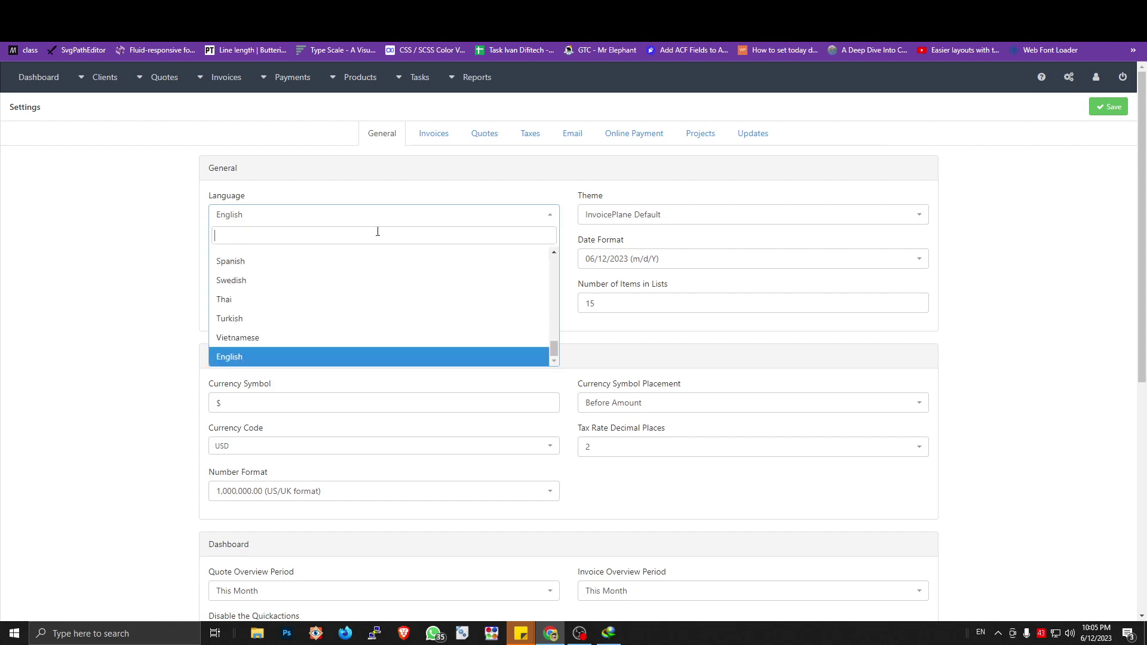
pyautogui.write('idr')
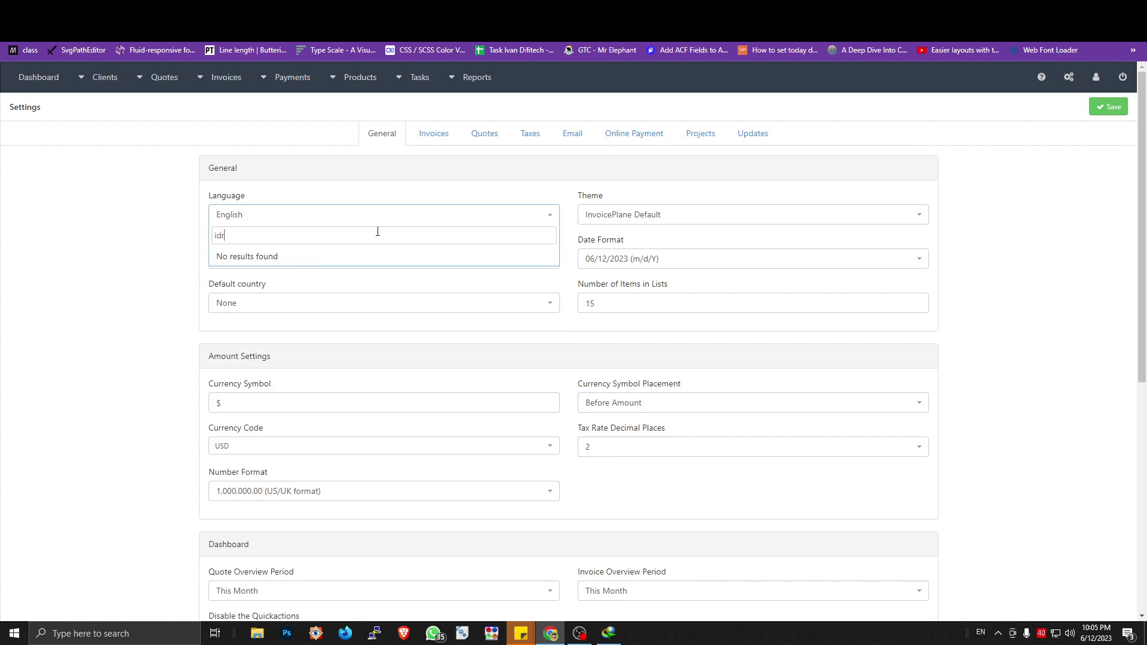
pyautogui.press('BackSpace')
pyautogui.press('BackSpace')
pyautogui.write('i')
pyautogui.press('BackSpace')
pyautogui.write('in')
pyautogui.press('BackSpace')
pyautogui.press('BackSpace')
pyautogui.write('nd')
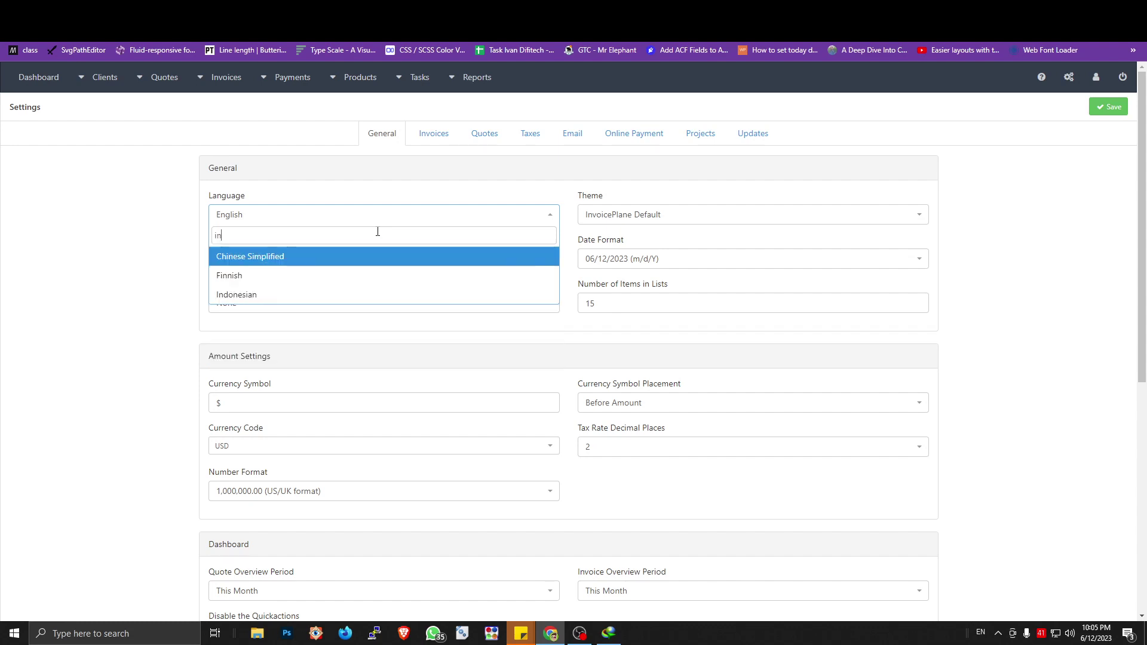
pyautogui.click(312, 263)
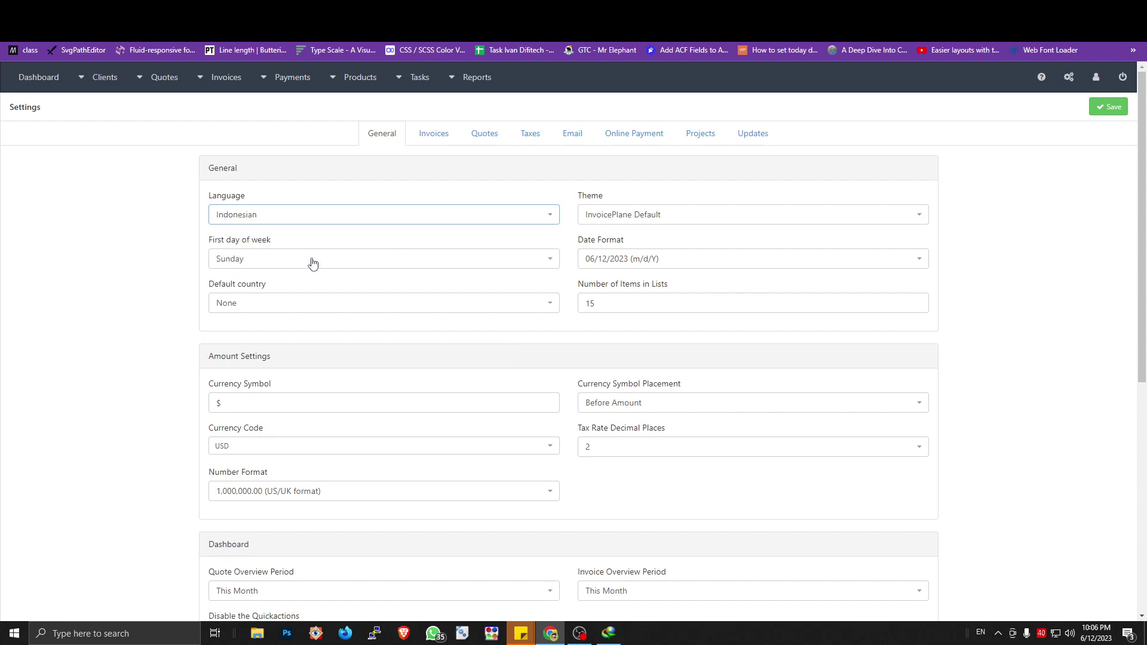
# - Make Monday the first day of the week and Indonesia the default country
pyautogui.click(279, 263)
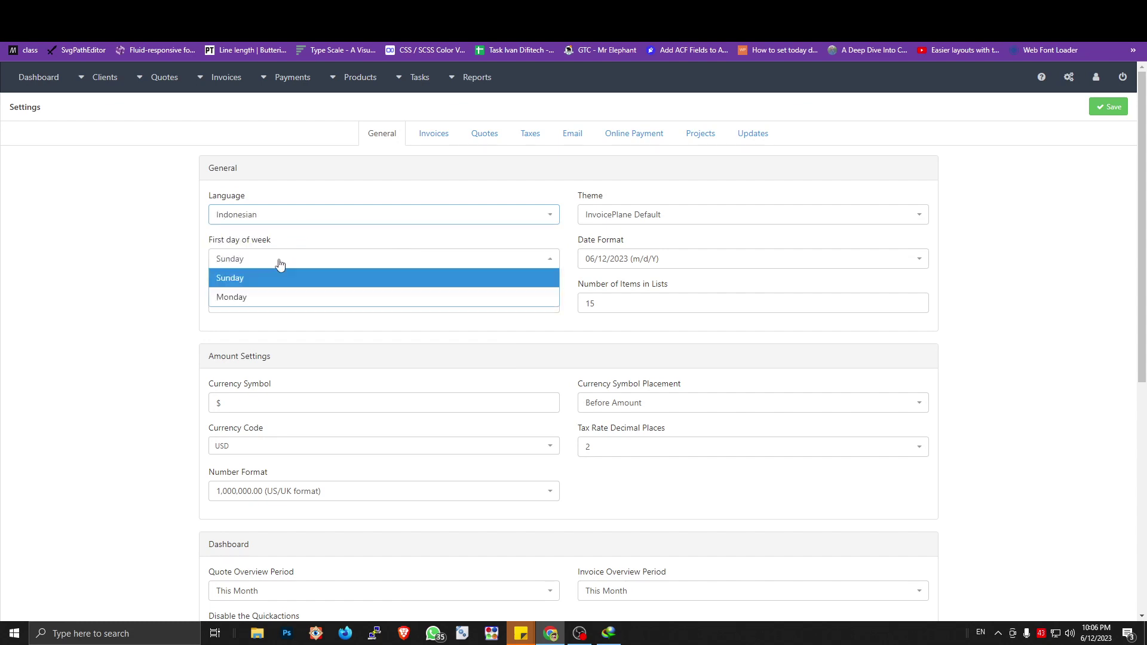
pyautogui.click(266, 299)
pyautogui.click(267, 305)
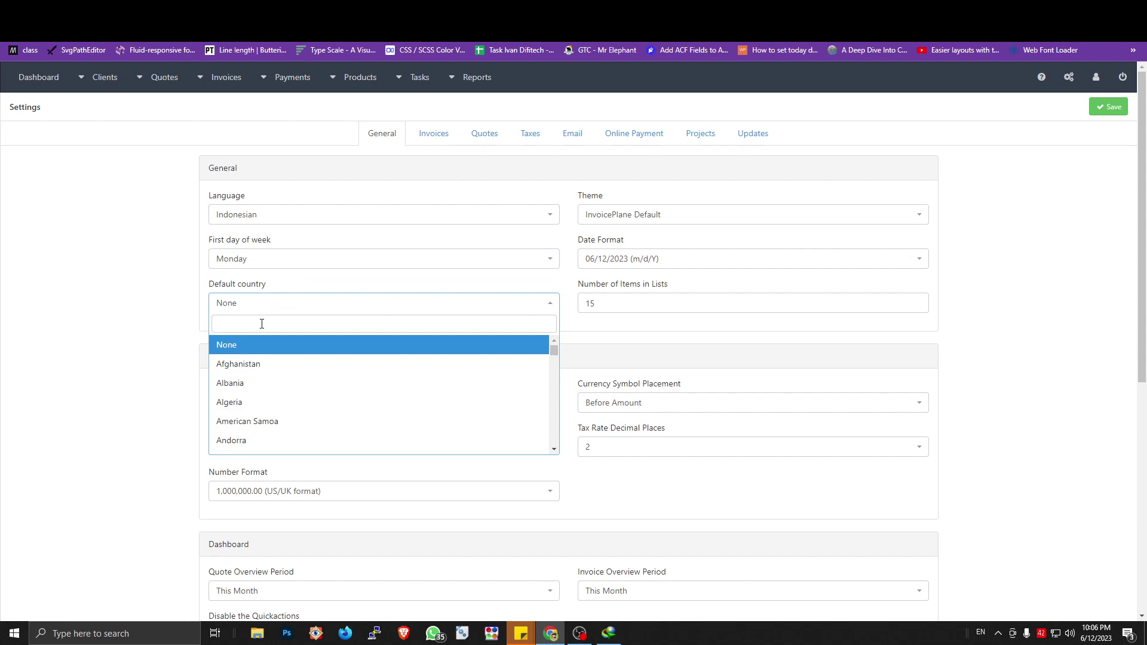
pyautogui.write('ind')
pyautogui.click(244, 385)
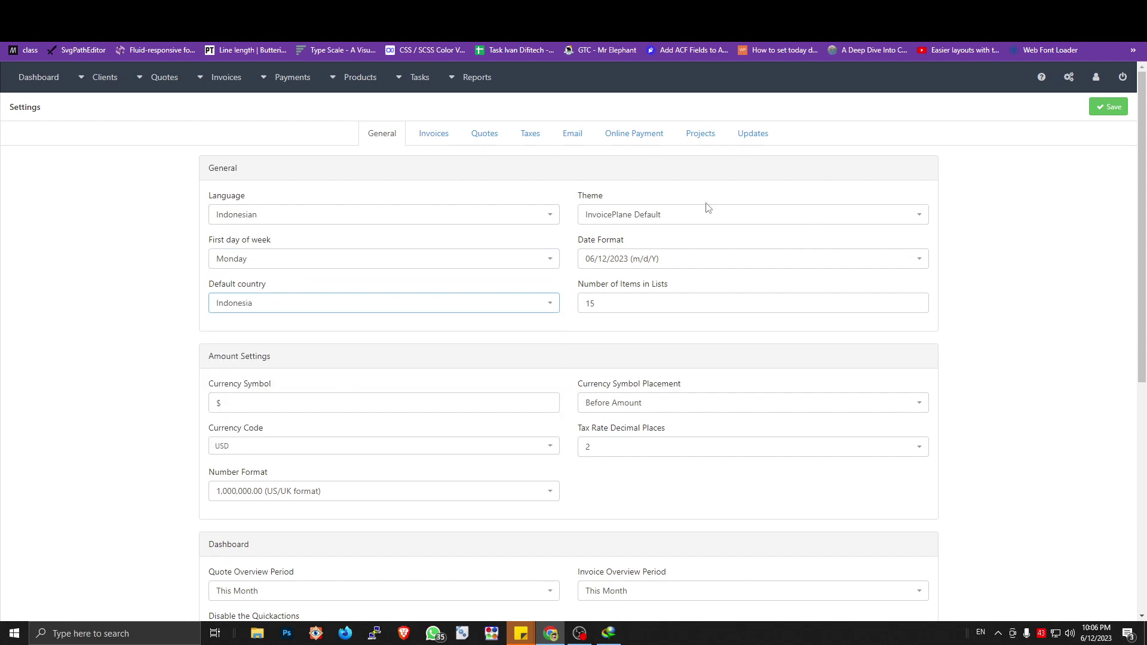
# - Keep the InvoicePlane Default theme and set the date format to 12/06/2023 (d/m/Y)
pyautogui.click(653, 218)
pyautogui.click(648, 219)
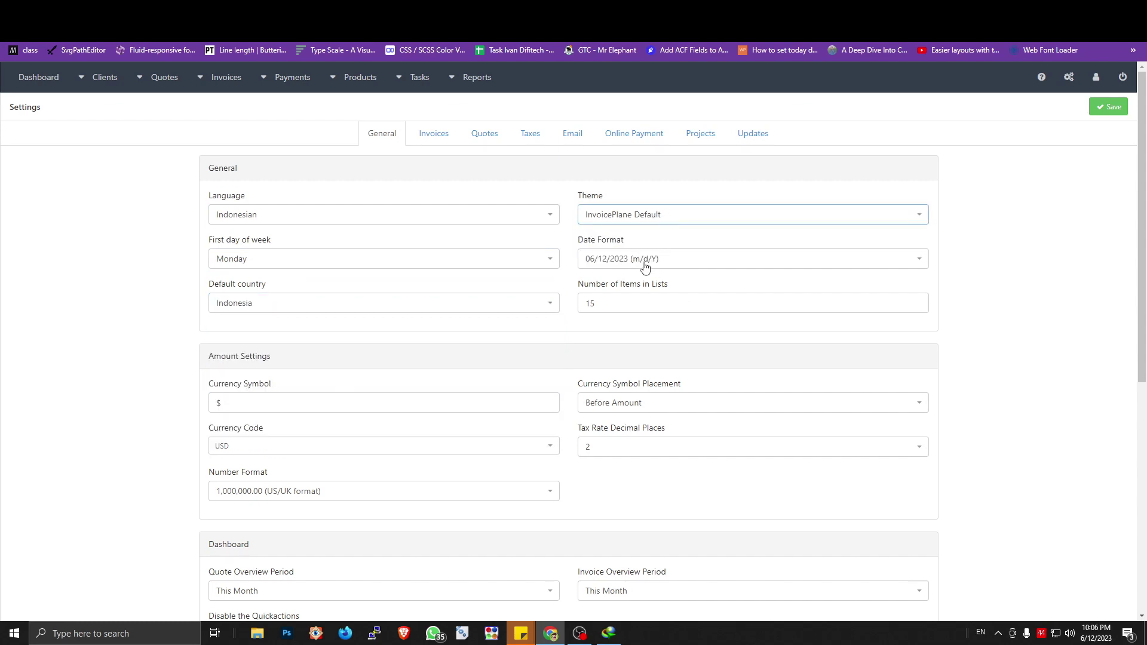
pyautogui.click(645, 267)
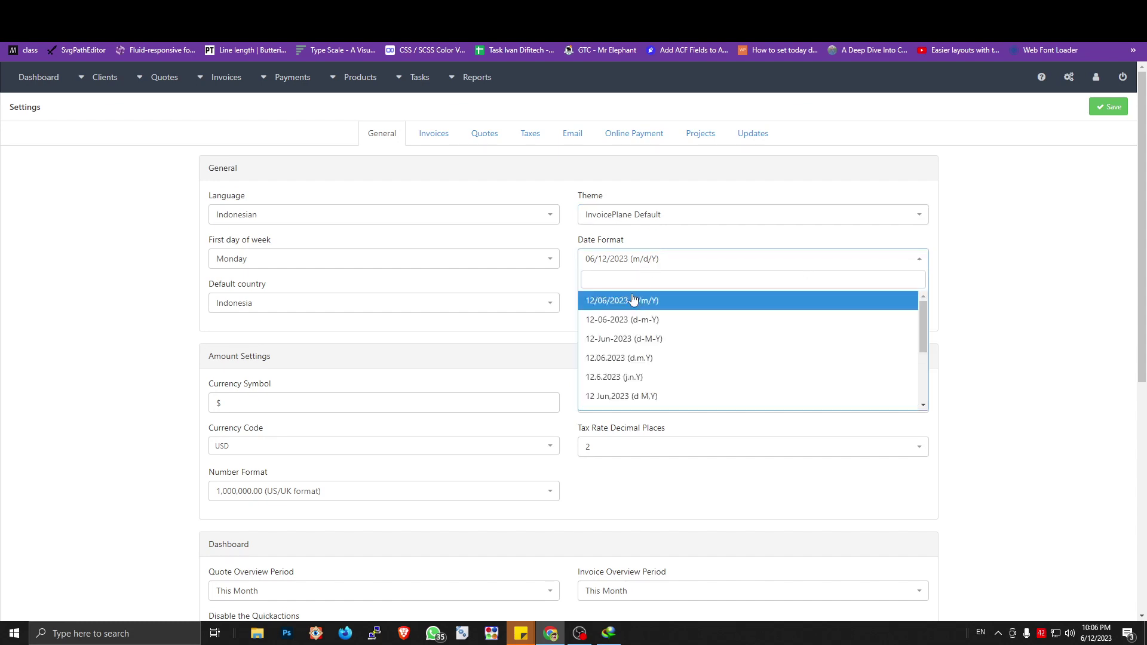
pyautogui.click(626, 339)
pyautogui.click(629, 265)
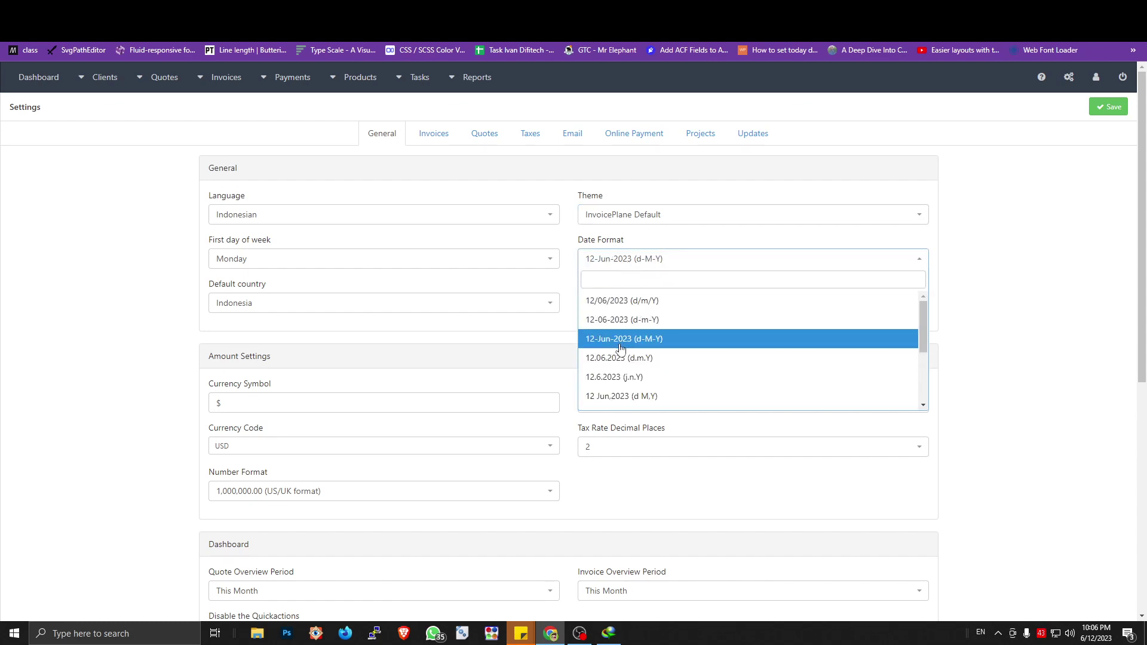
pyautogui.click(621, 302)
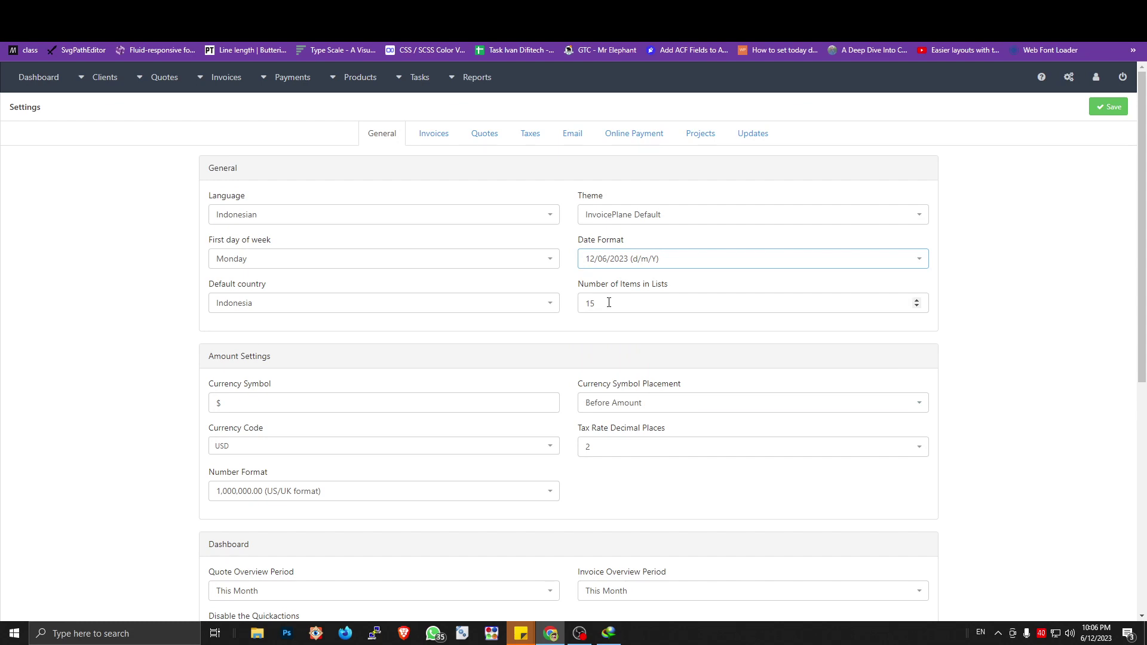
# - Replace the $ currency symbol with Rp and set the currency code to IDR
pyautogui.moveTo(412, 402); pyautogui.dragTo(18, 404)
pyautogui.write('Rp')
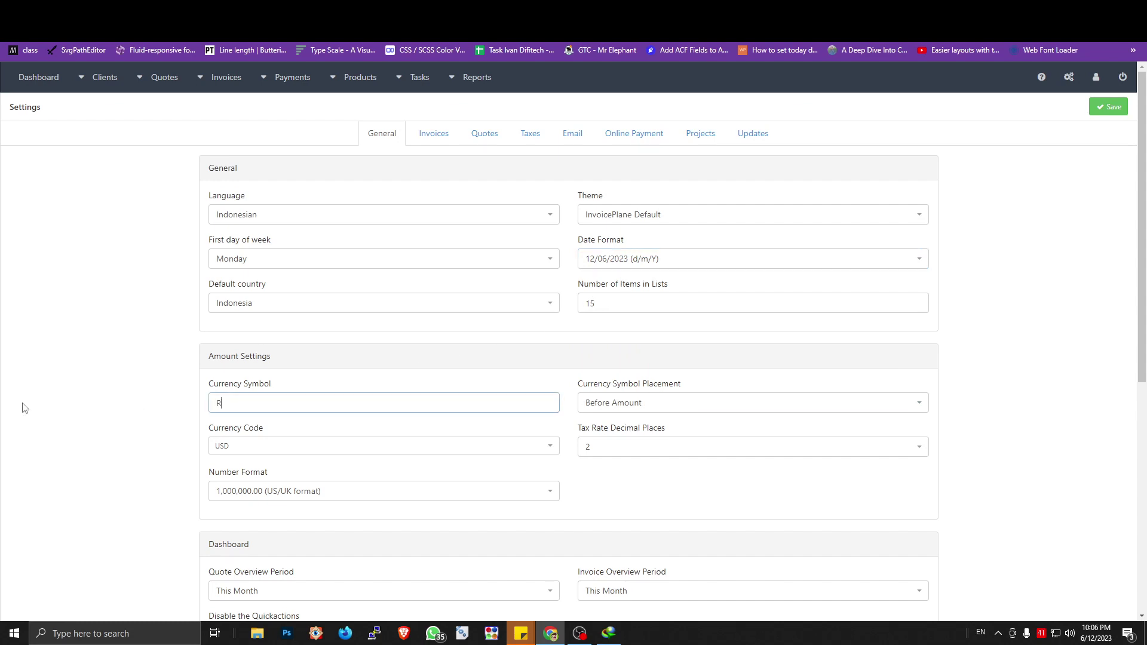
pyautogui.click(261, 452)
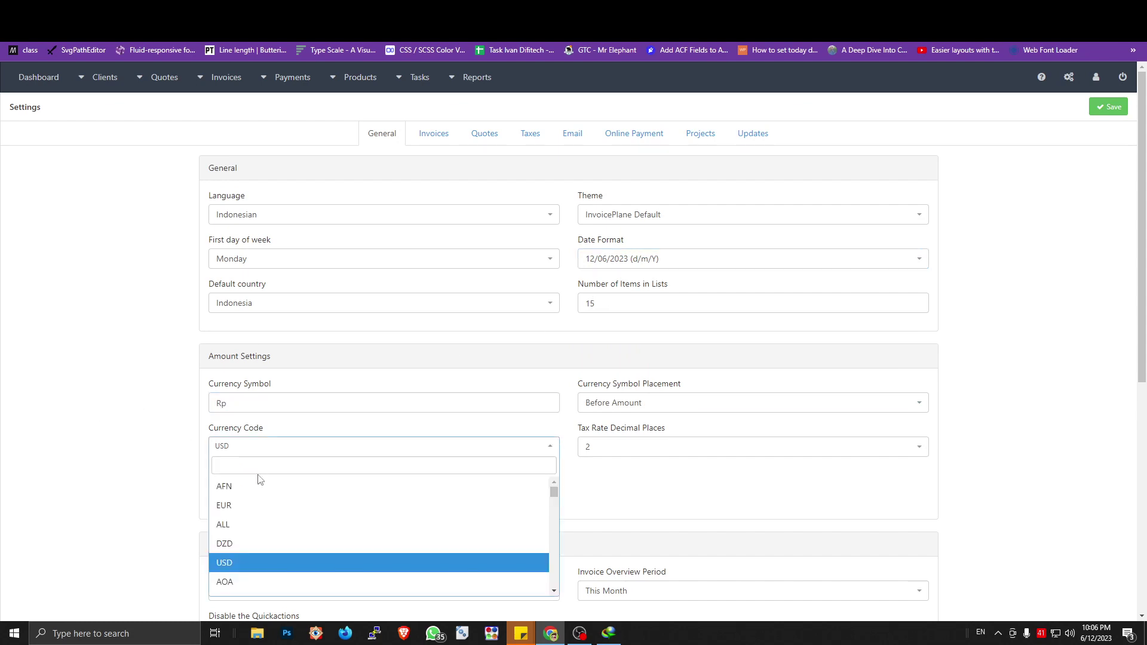
pyautogui.write('idr')
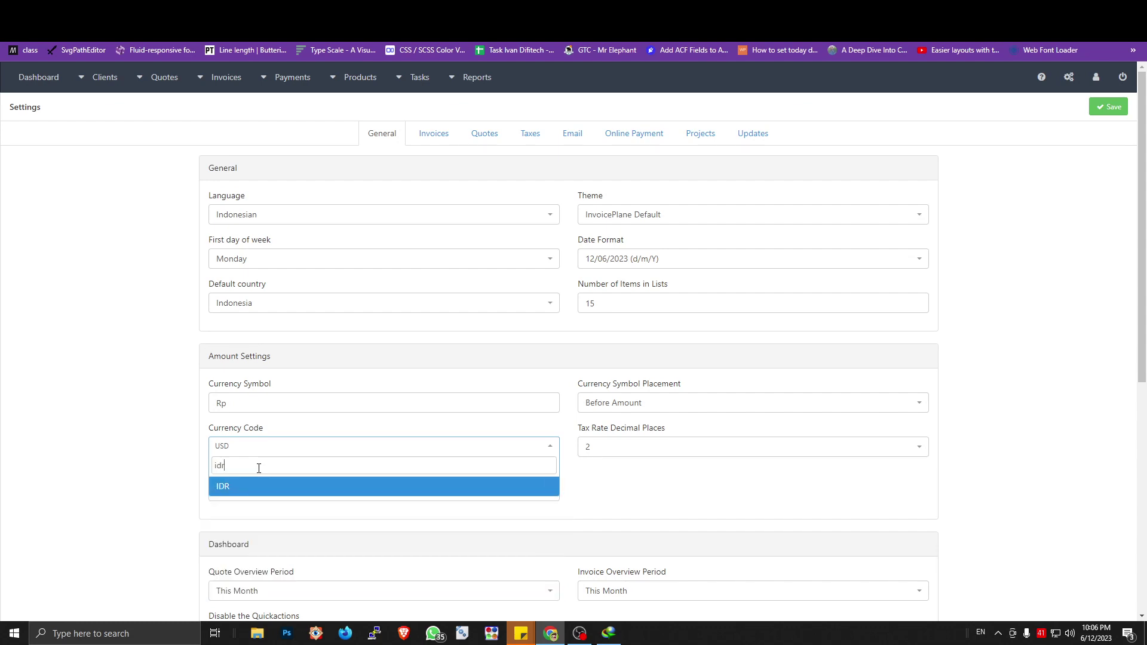
pyautogui.click(246, 487)
# - Keep the currency symbol before the amount and choose the 1.000.000,00 European number format
pyautogui.click(326, 497)
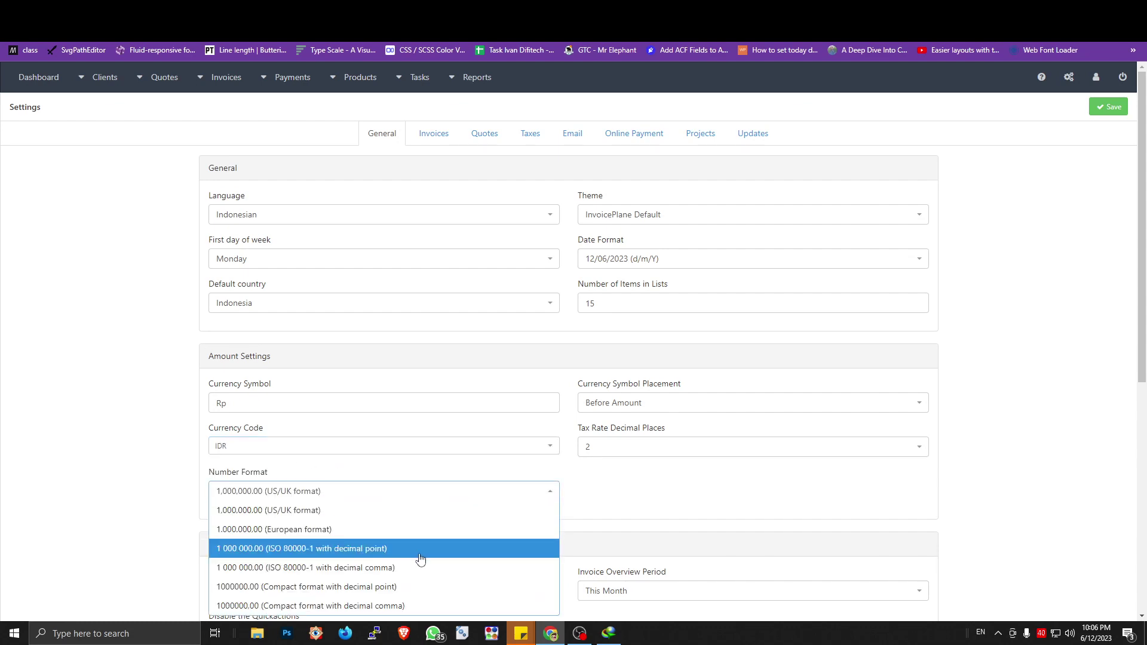
pyautogui.click(600, 451)
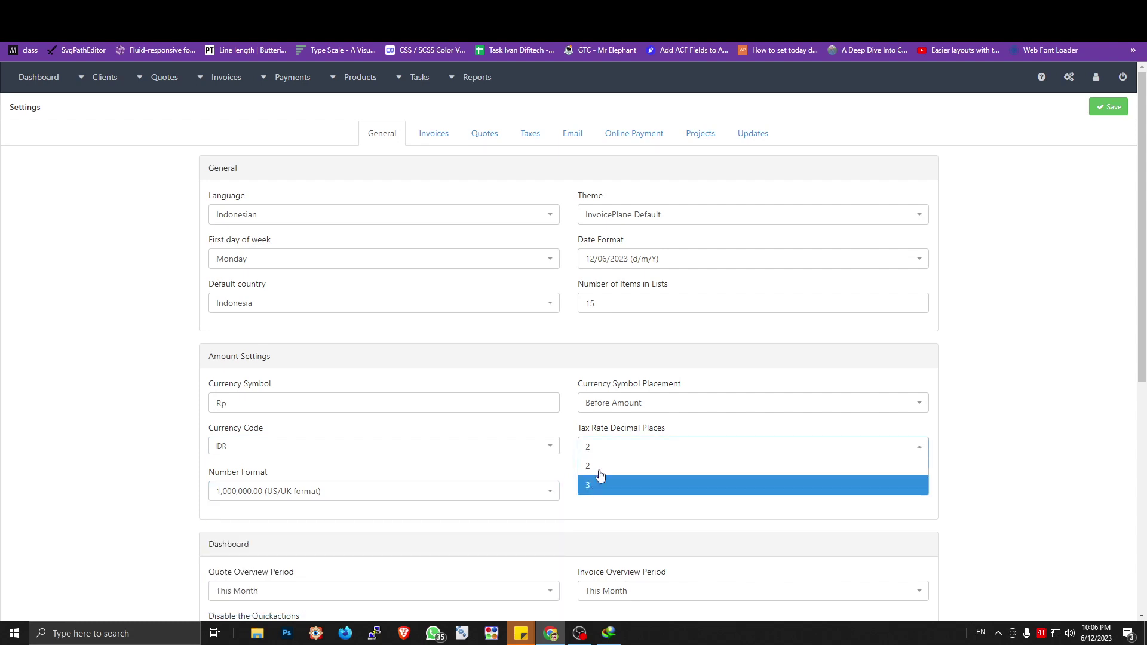
pyautogui.click(619, 412)
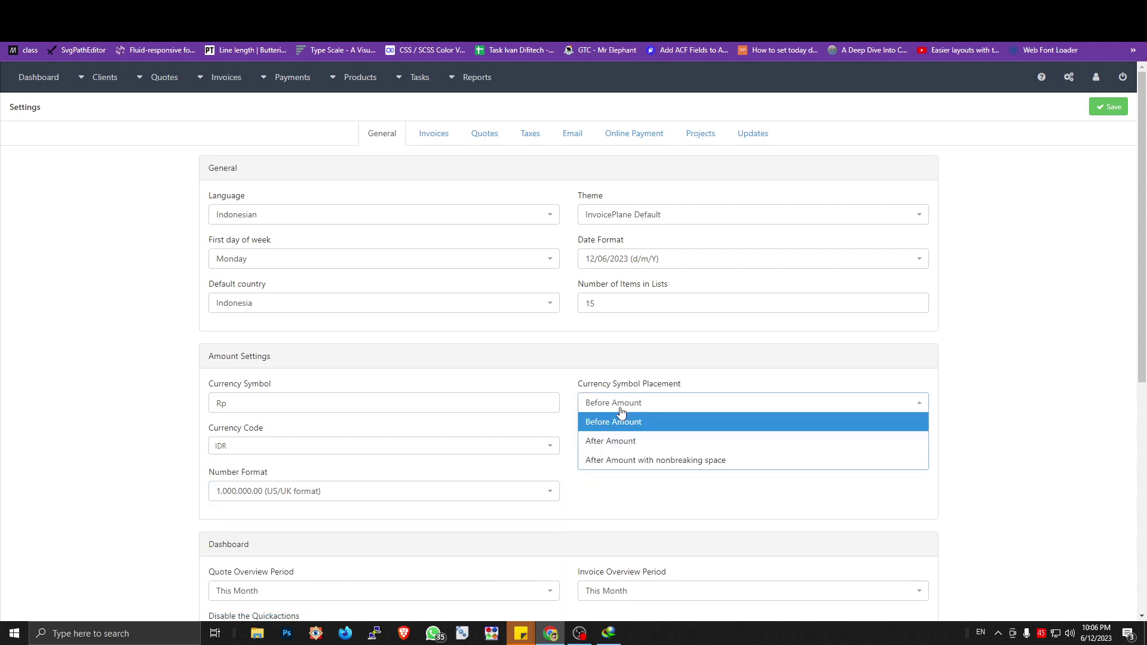
pyautogui.click(619, 412)
pyautogui.click(301, 496)
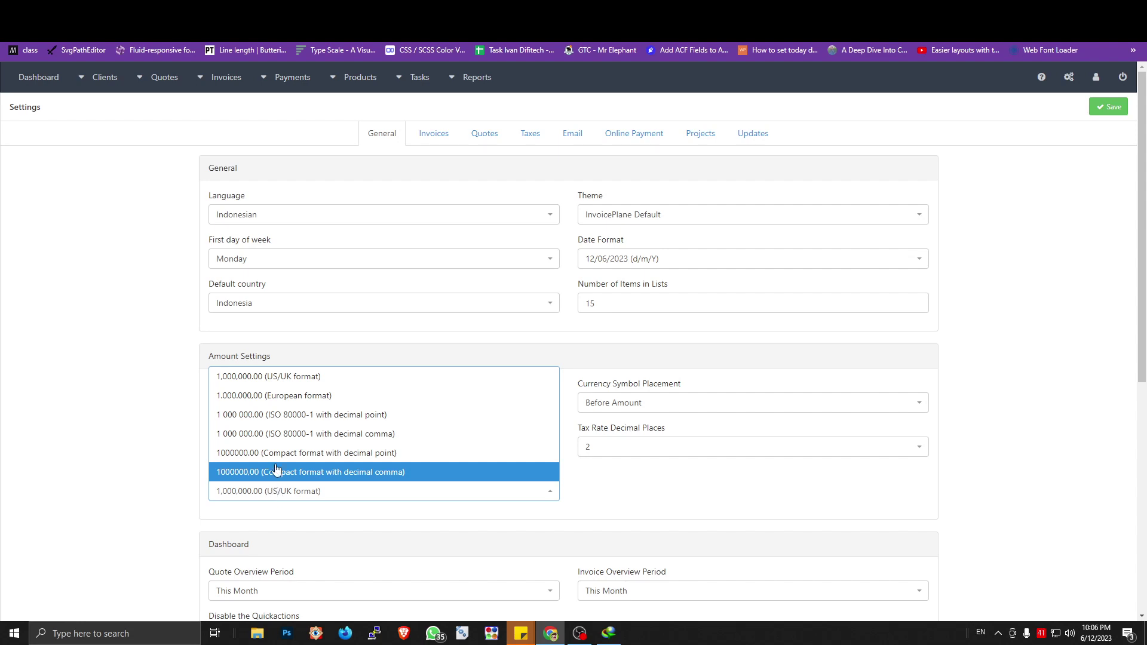
pyautogui.click(280, 395)
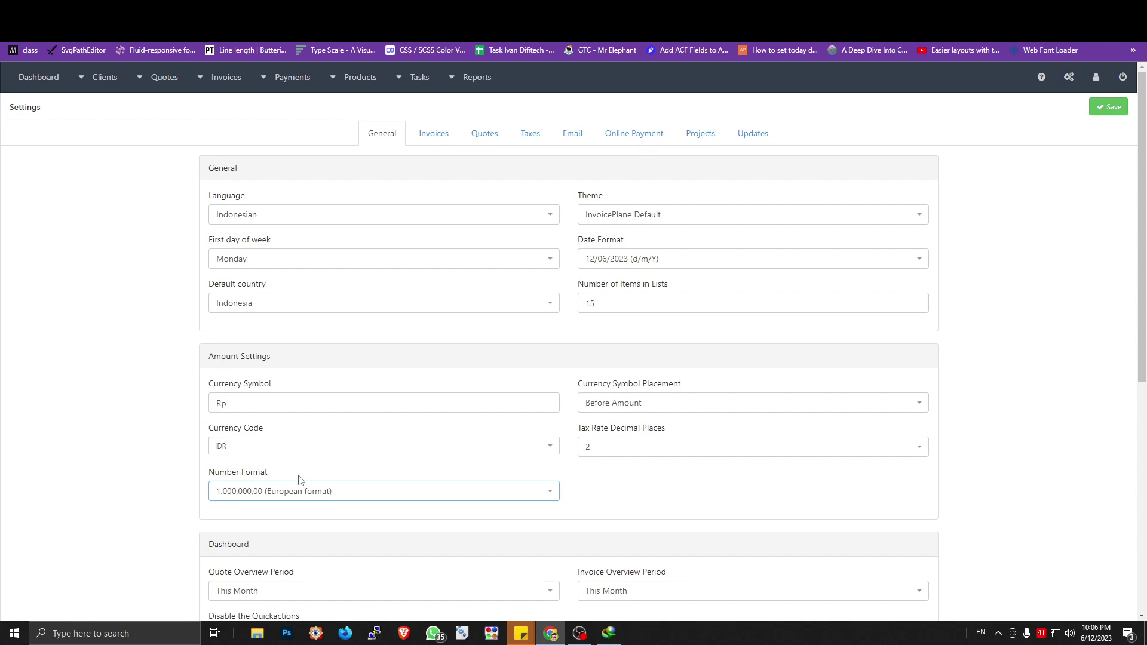
pyautogui.scroll(-2, 299, 480)
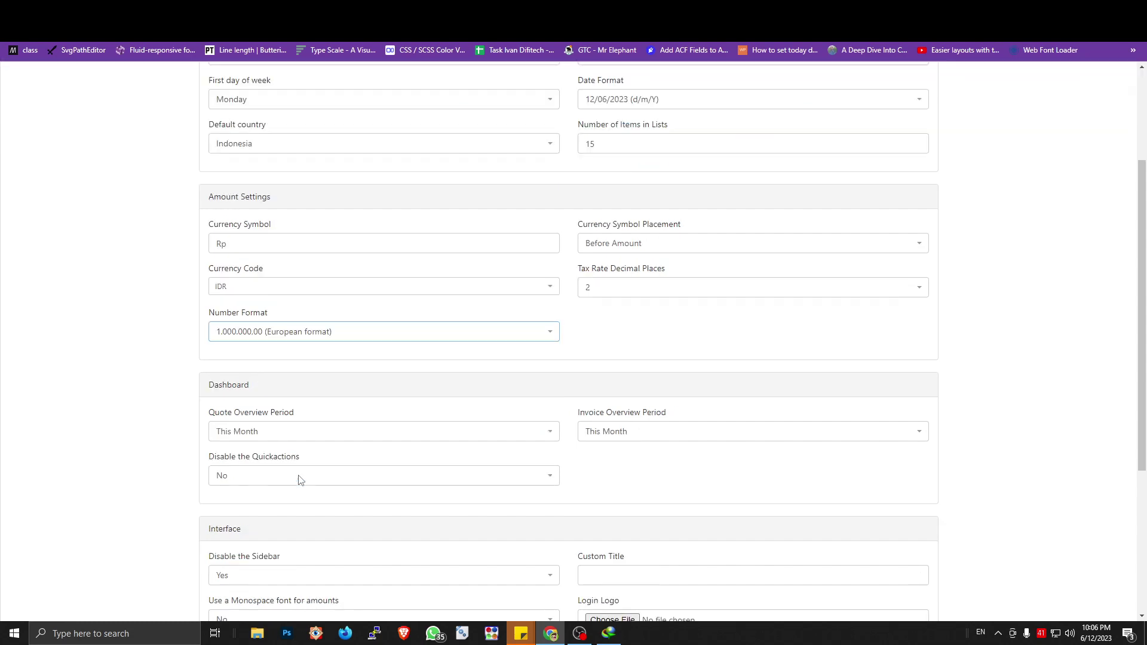
pyautogui.click(321, 338)
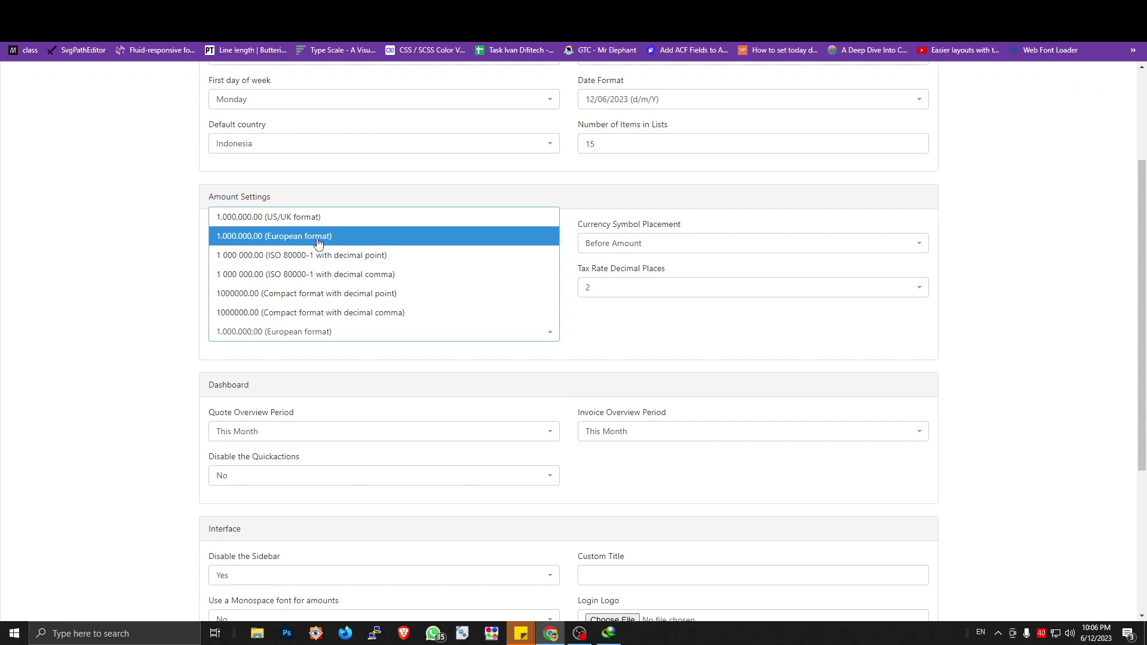
pyautogui.click(644, 347)
pyautogui.scroll(-2, 406, 354)
pyautogui.click(286, 275)
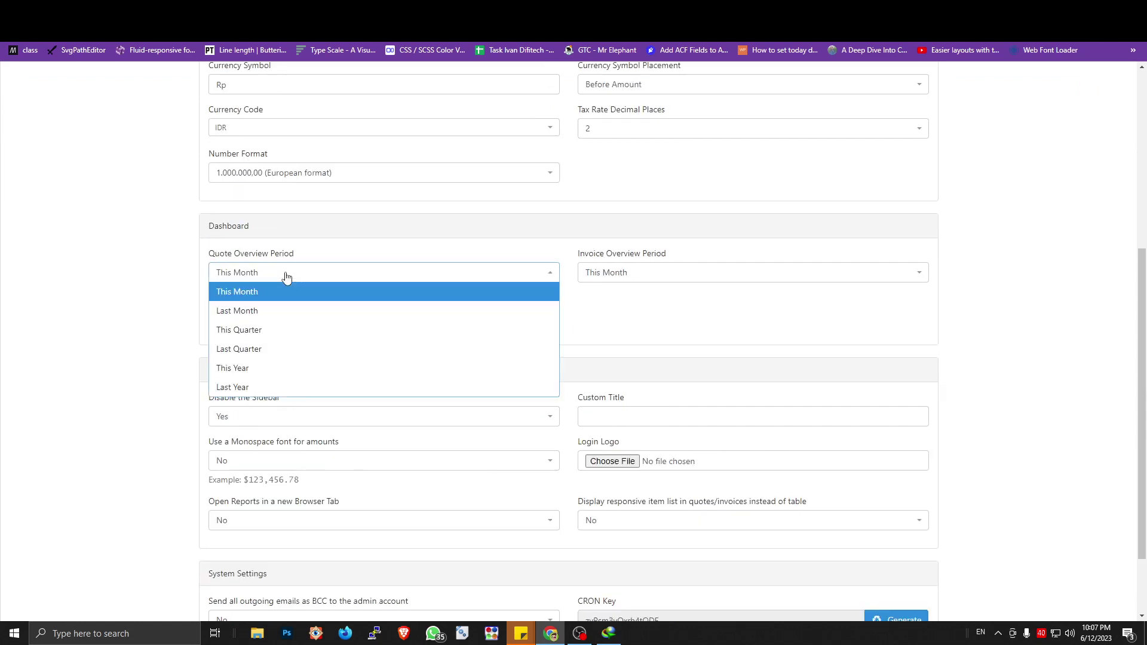
pyautogui.click(285, 275)
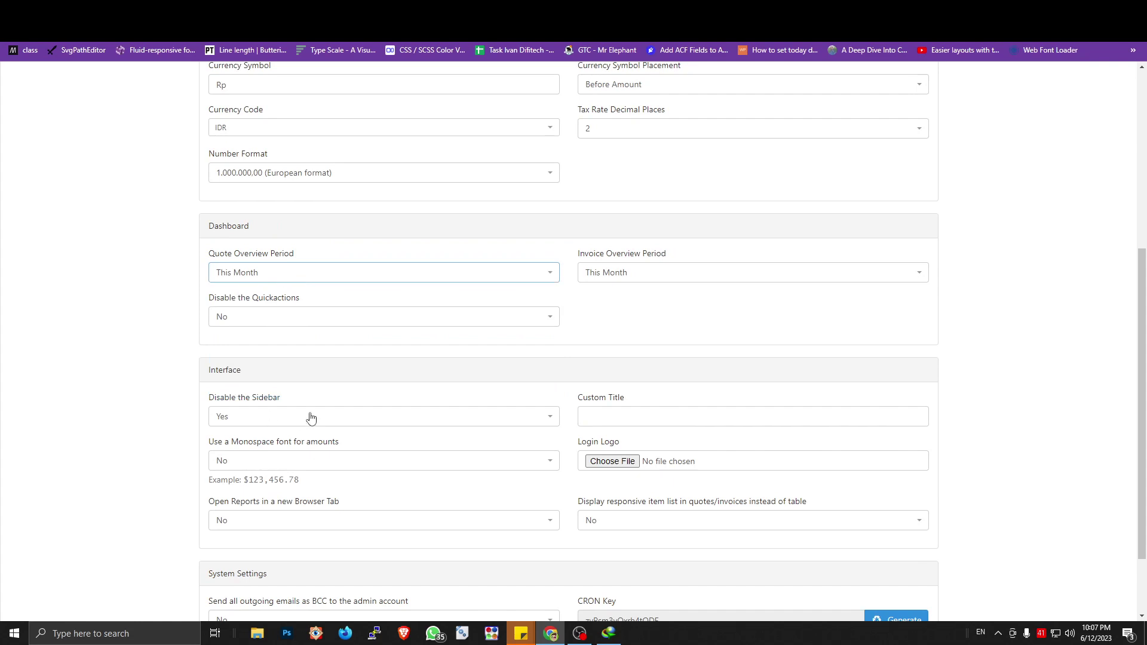
pyautogui.scroll(-2, 502, 421)
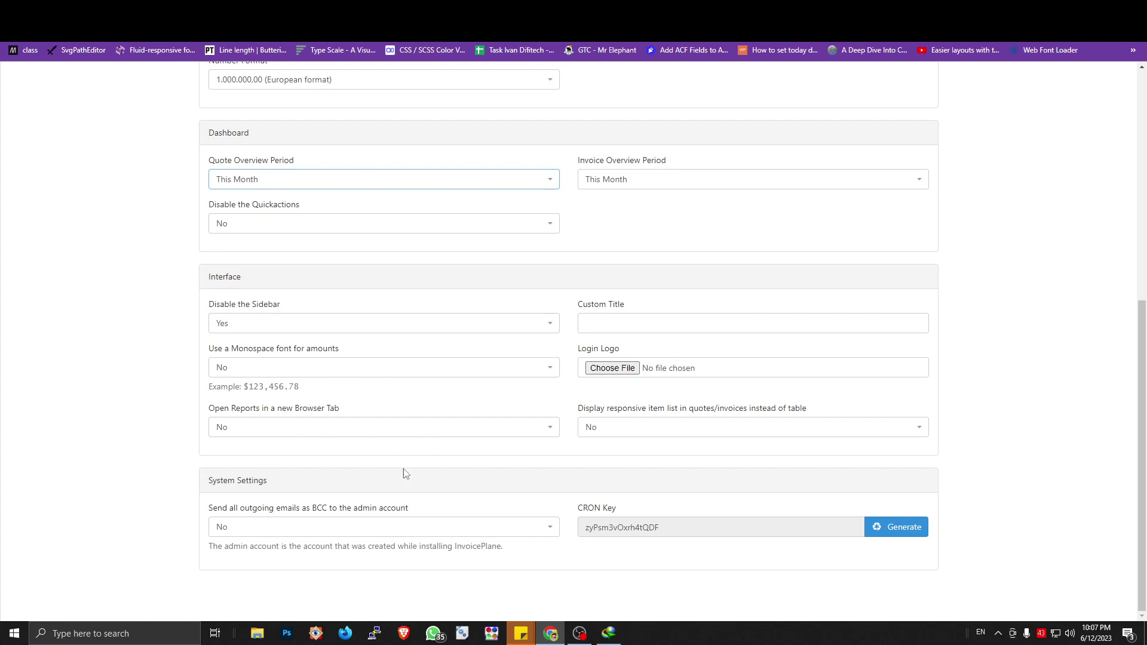
pyautogui.scroll(7, 553, 487)
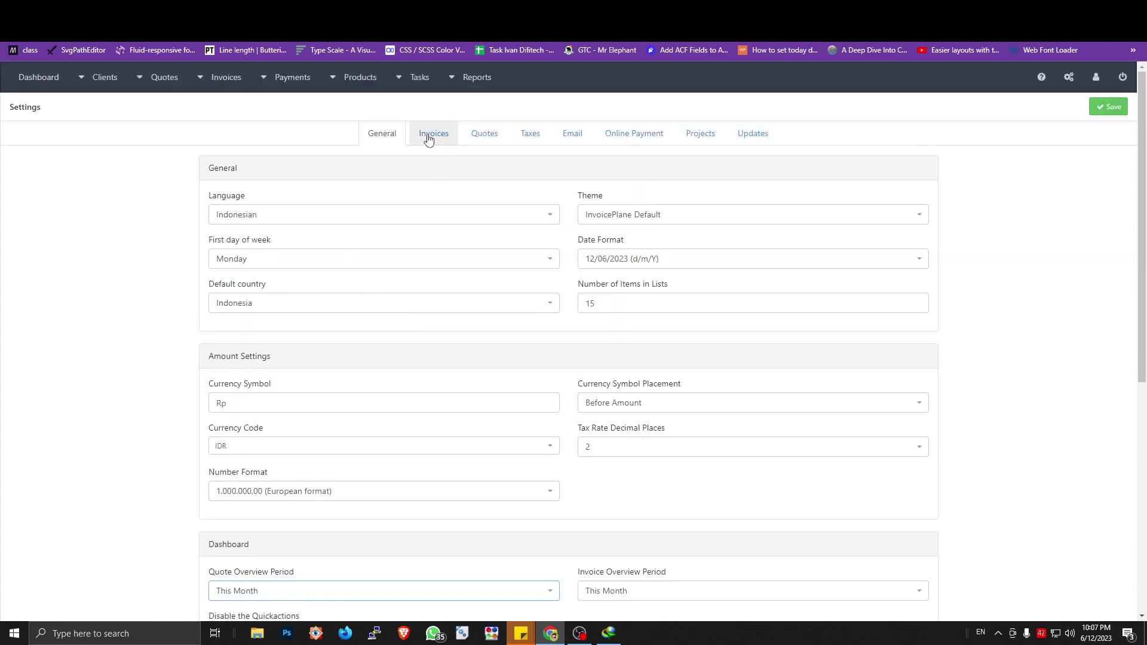
pyautogui.click(432, 133)
pyautogui.scroll(-3, 397, 320)
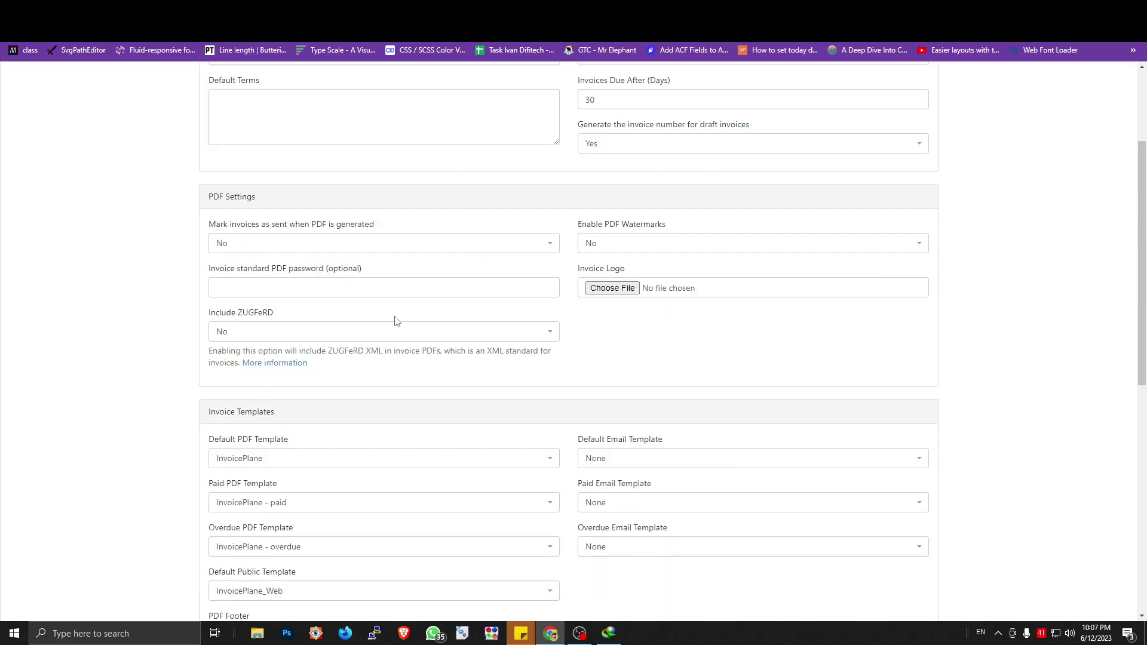
pyautogui.scroll(3, 395, 321)
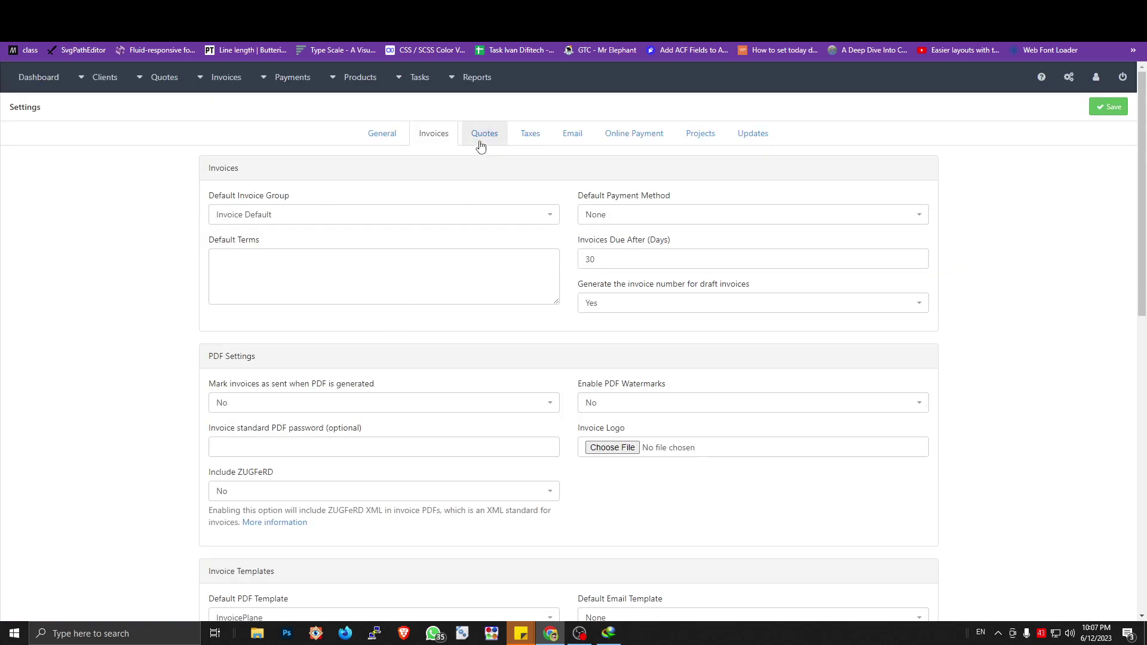
pyautogui.click(583, 139)
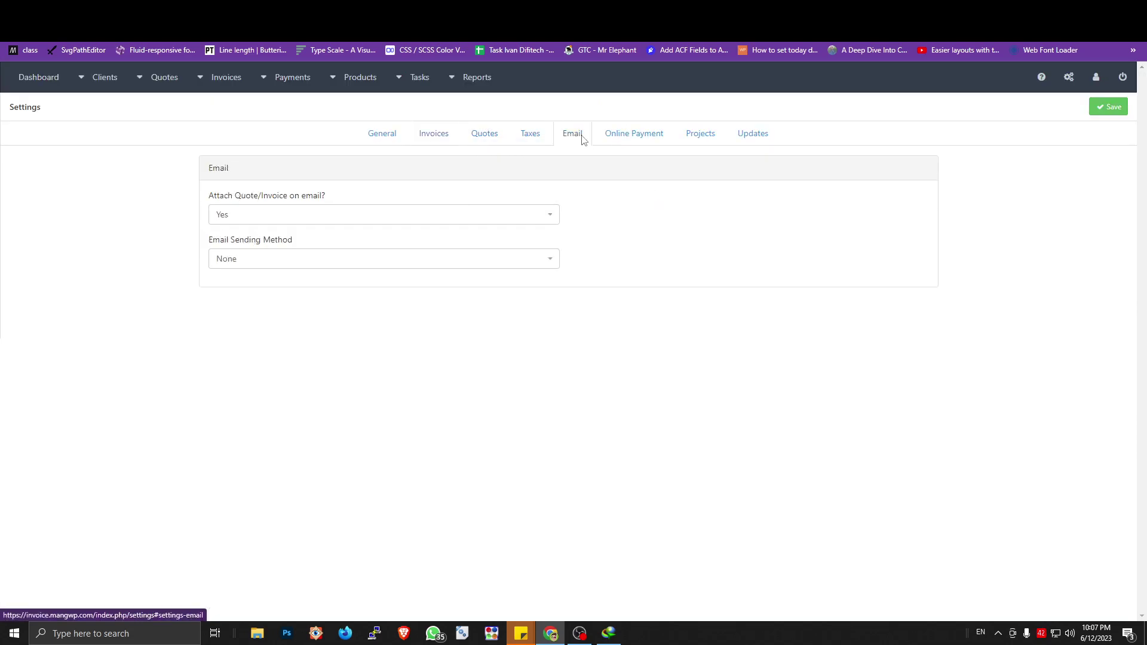
pyautogui.click(615, 139)
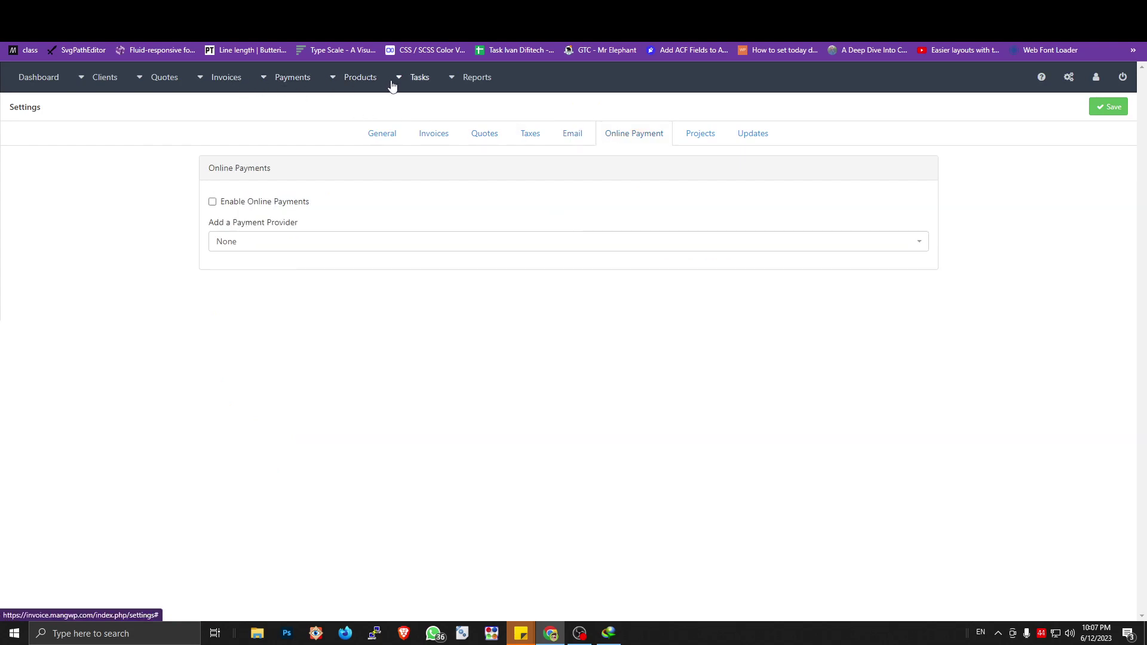
pyautogui.click(743, 138)
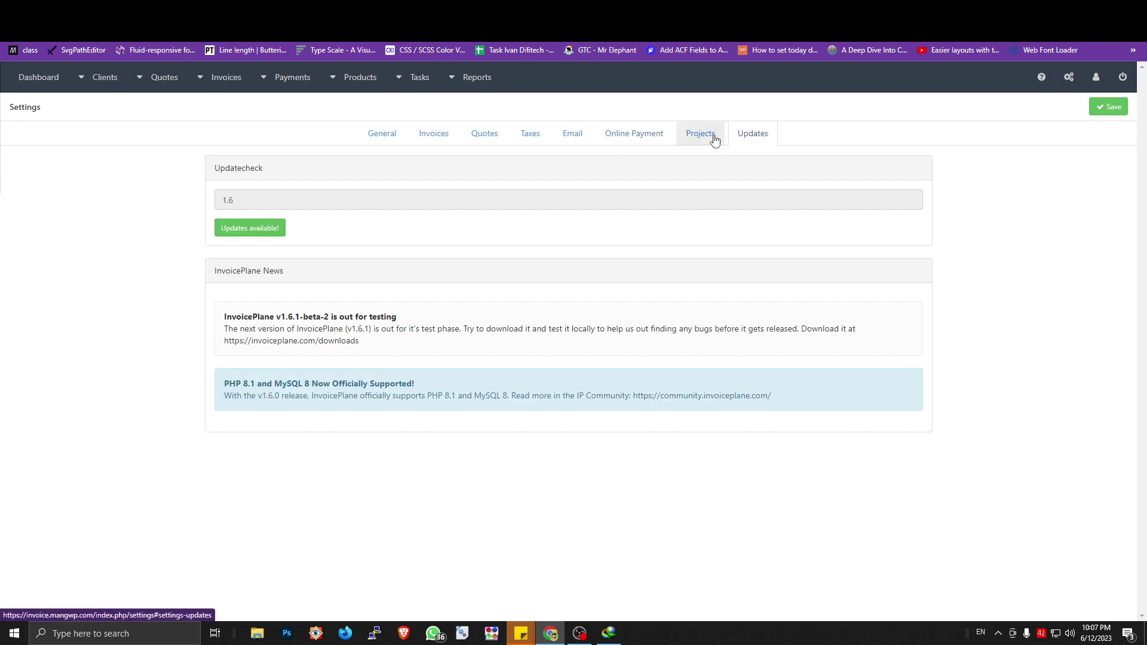
pyautogui.click(709, 138)
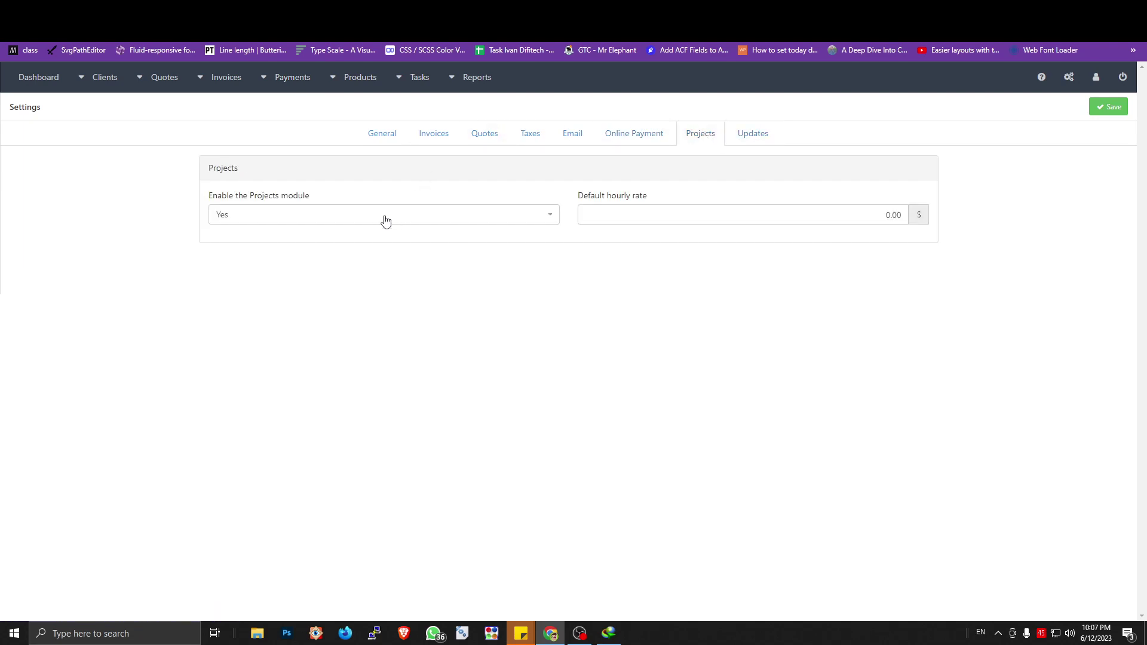
pyautogui.click(446, 221)
pyautogui.click(446, 220)
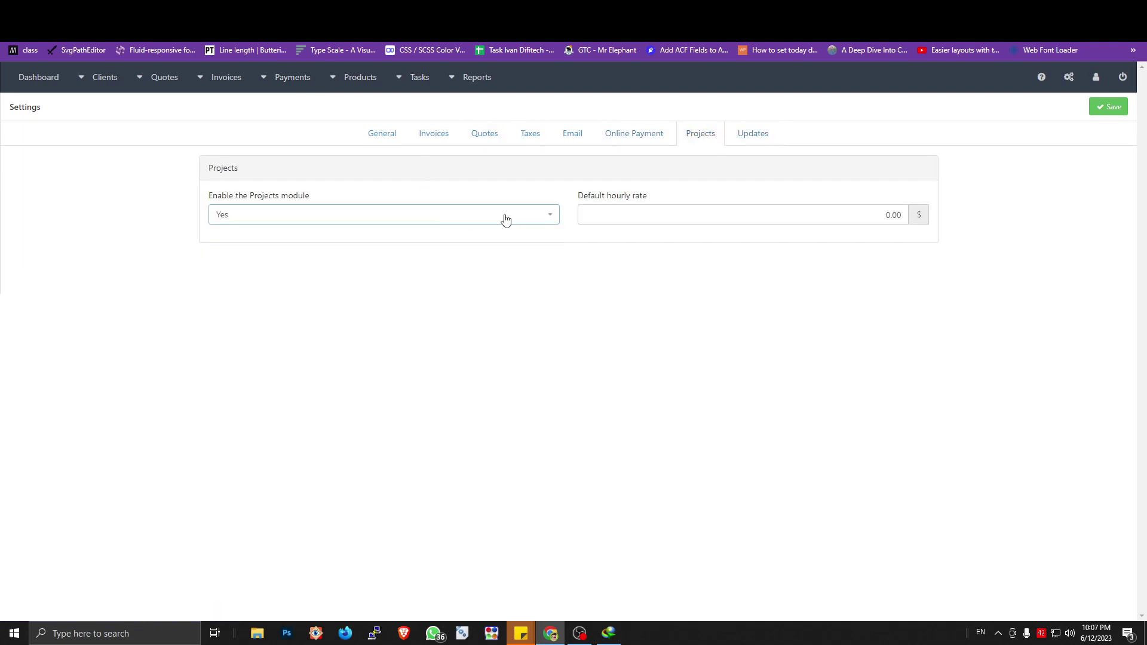
pyautogui.click(644, 210)
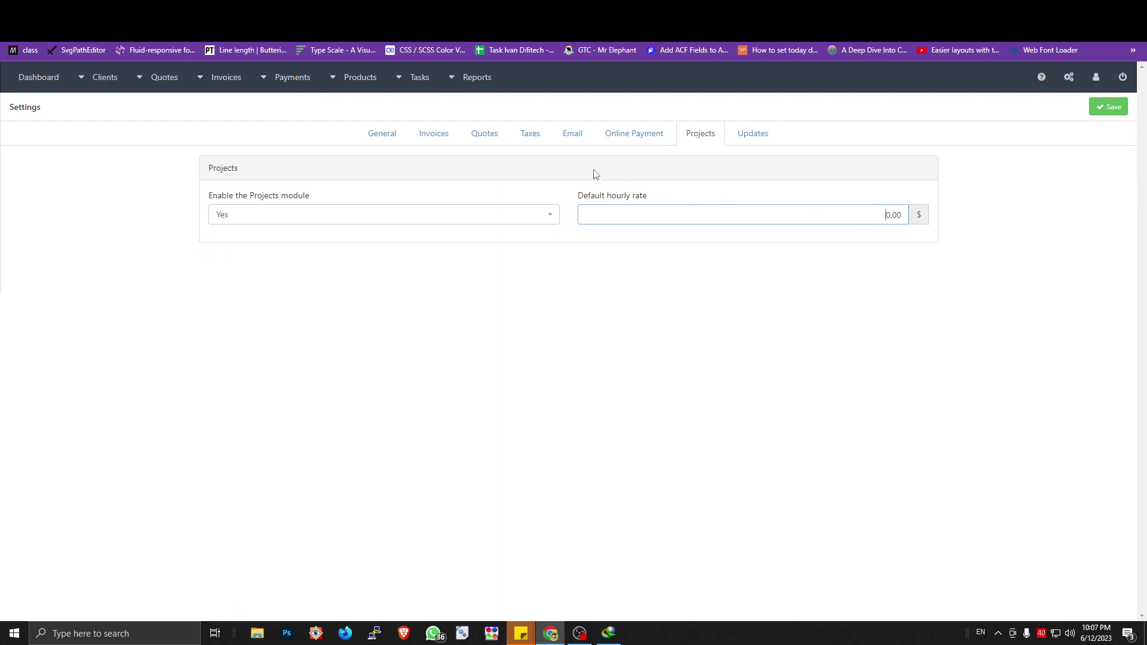
pyautogui.click(533, 138)
pyautogui.click(500, 140)
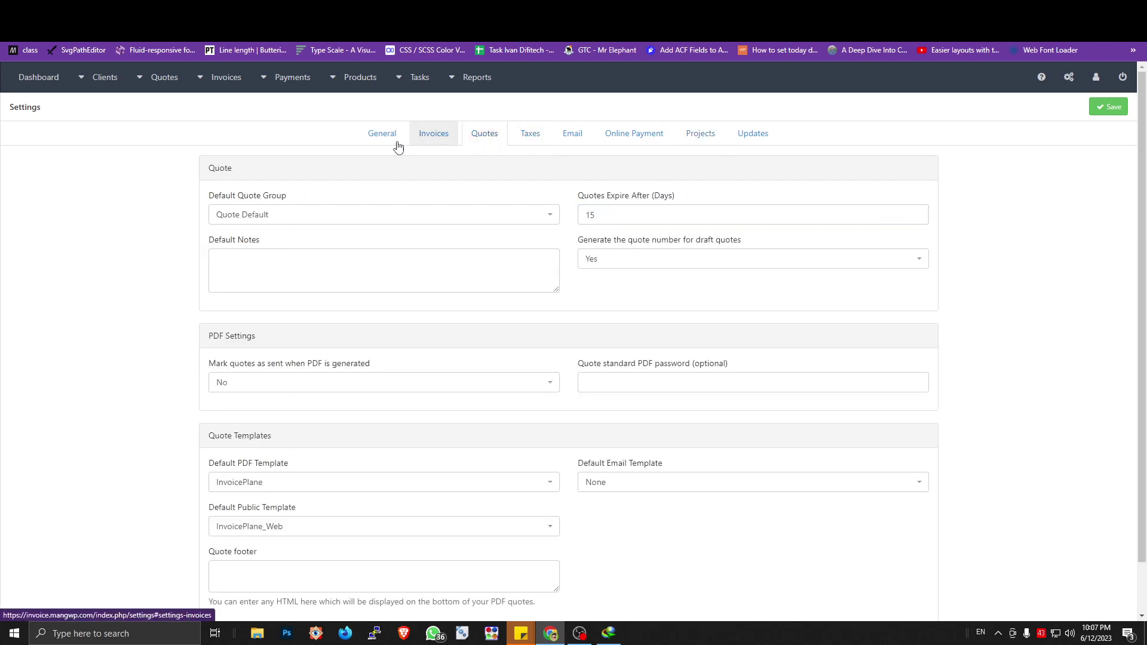
pyautogui.click(400, 143)
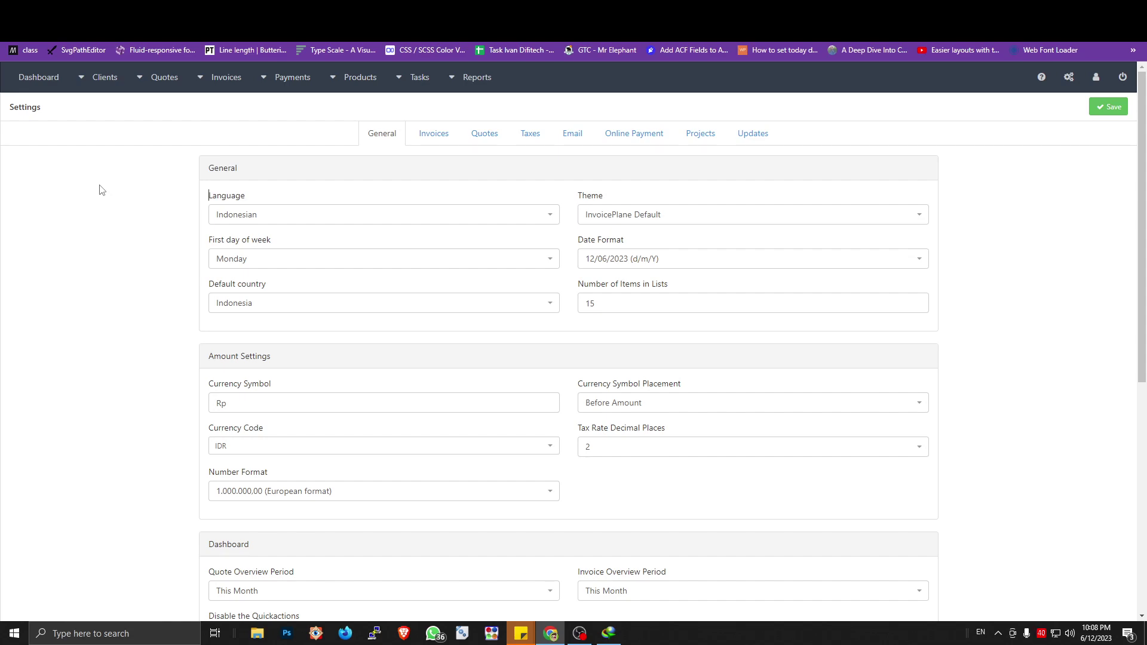
pyautogui.hotkey('ctrl', 'Tab')
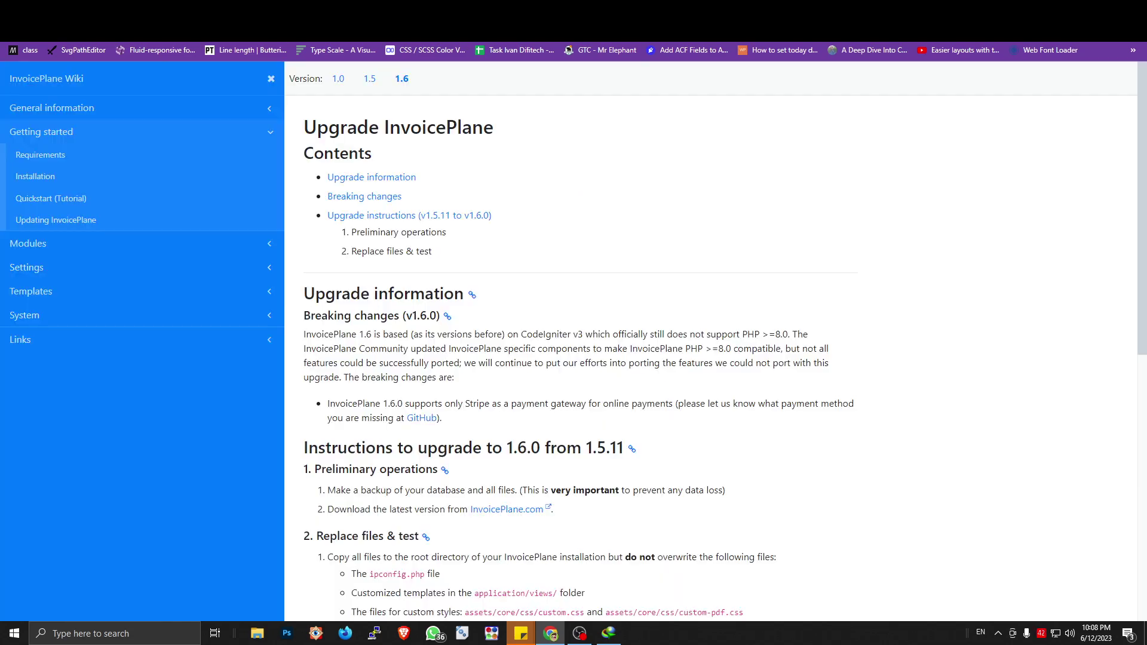
pyautogui.hotkey('ctrl', 'shift', 'Tab')
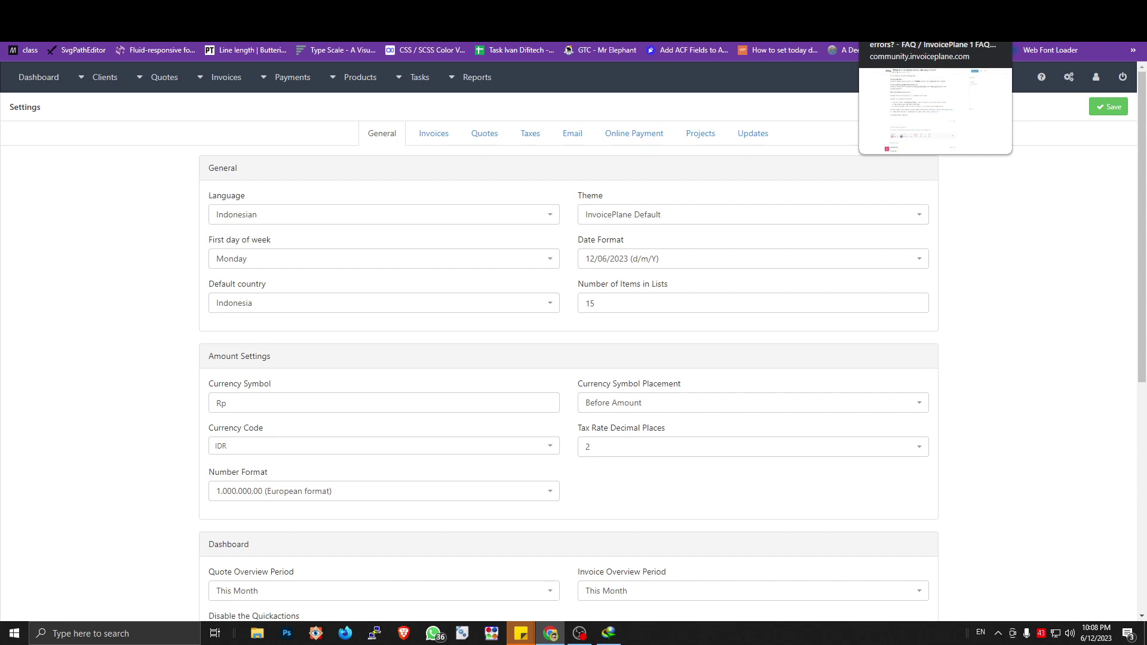
pyautogui.scroll(-7, 994, 218)
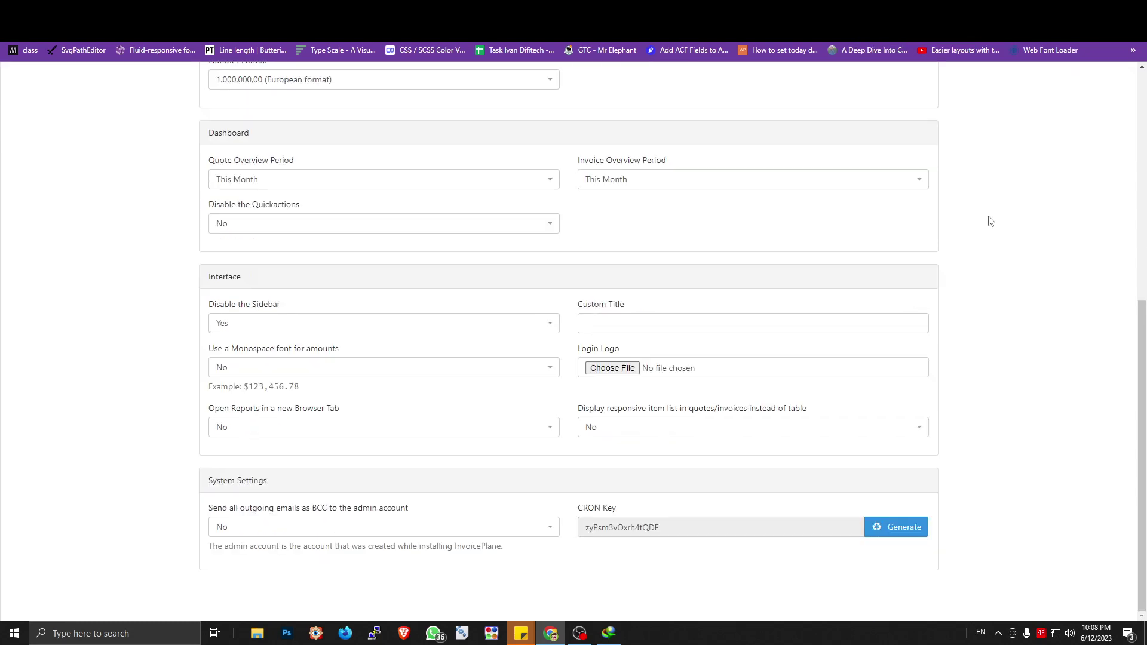
pyautogui.scroll(7, 990, 221)
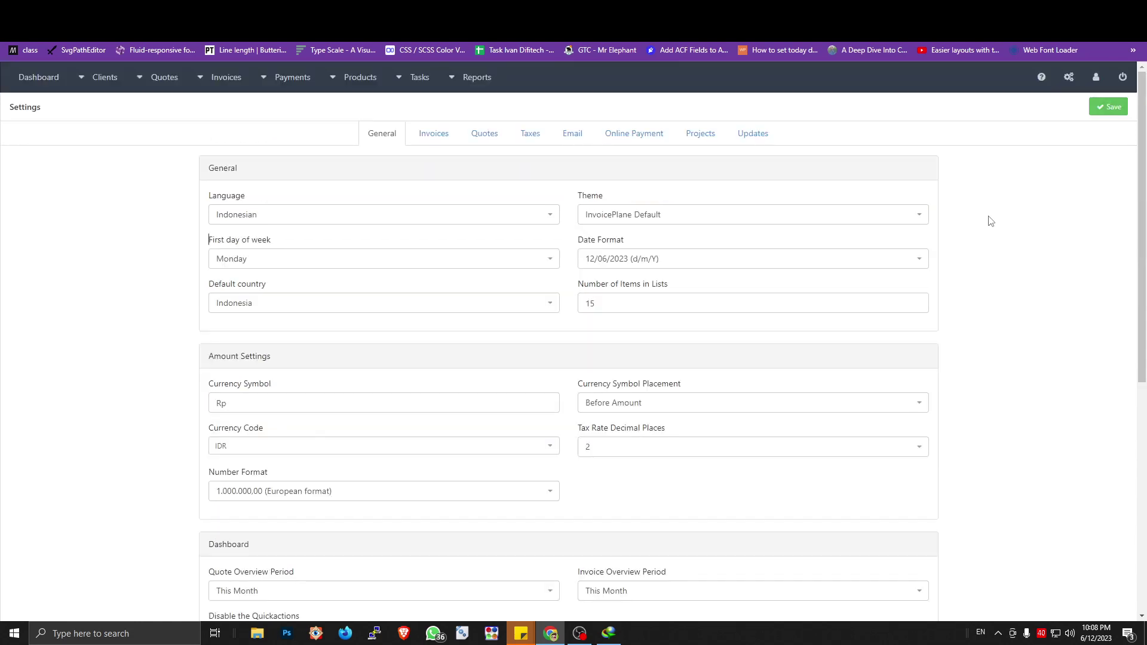